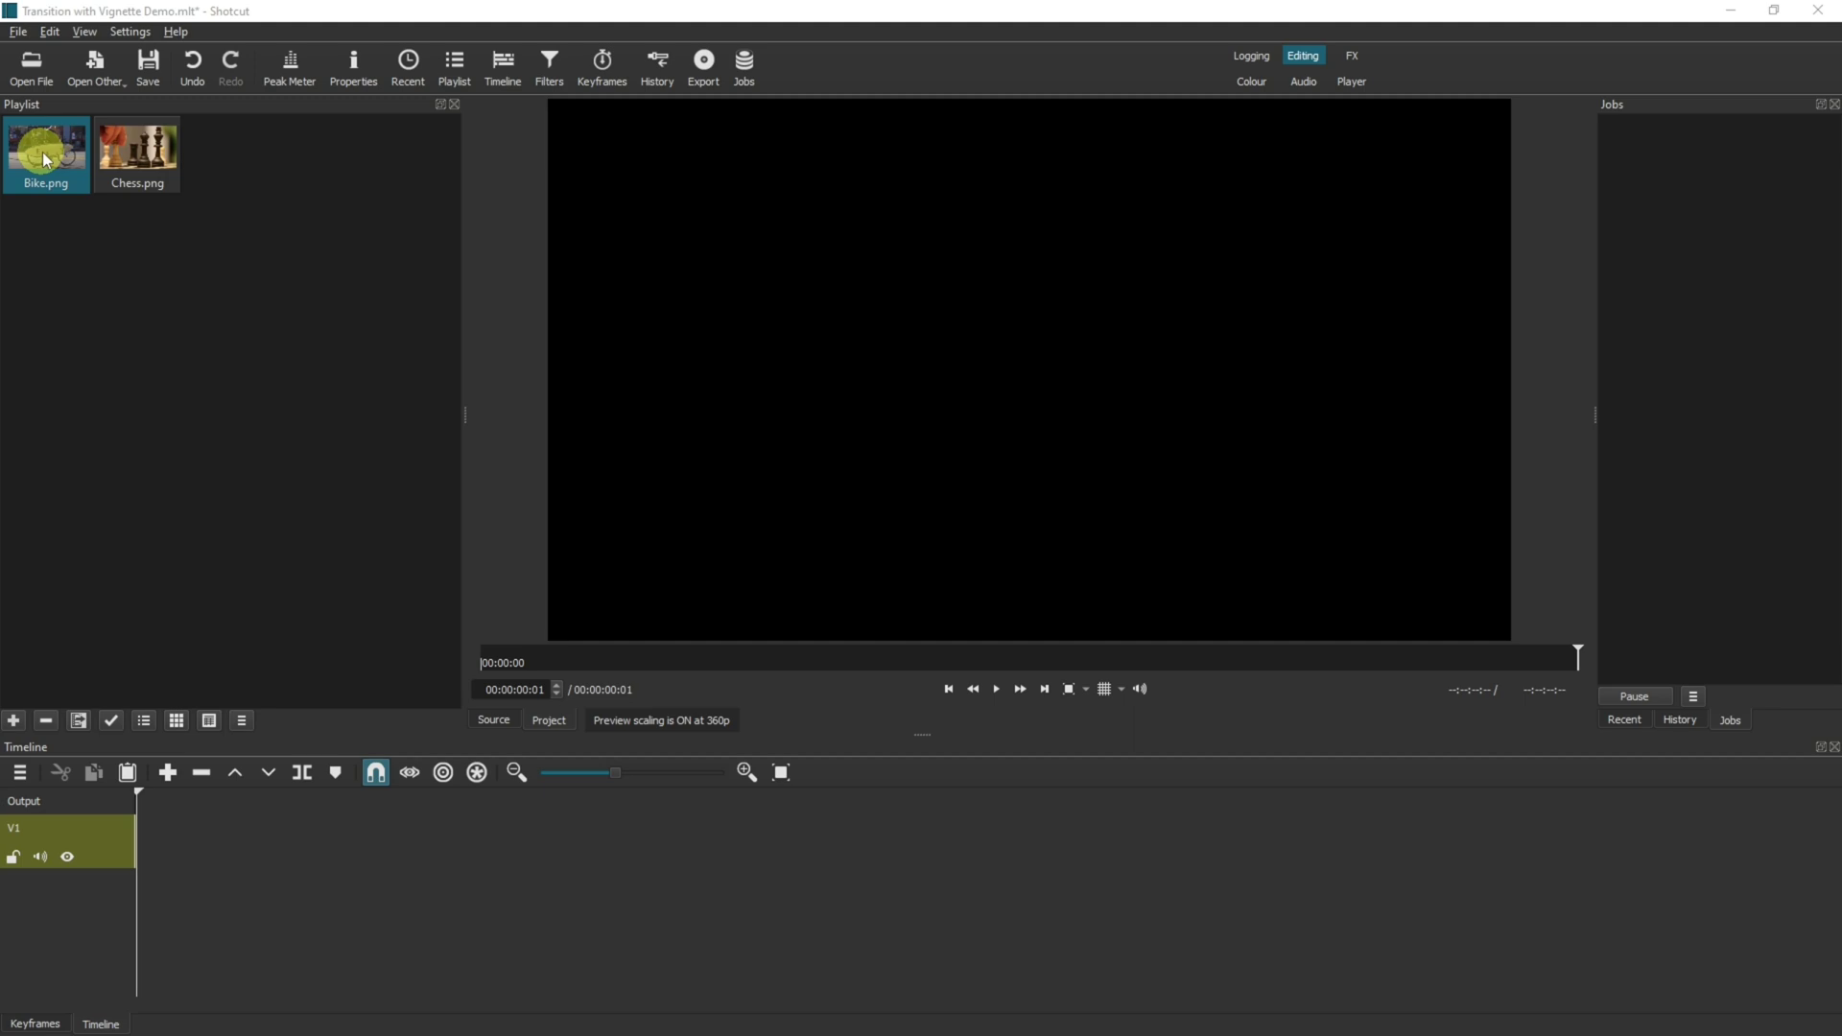
Place Bike.png and Chess.png on V1 and remove the gap so Chess follows Bike directly
drag(49, 149, 165, 829)
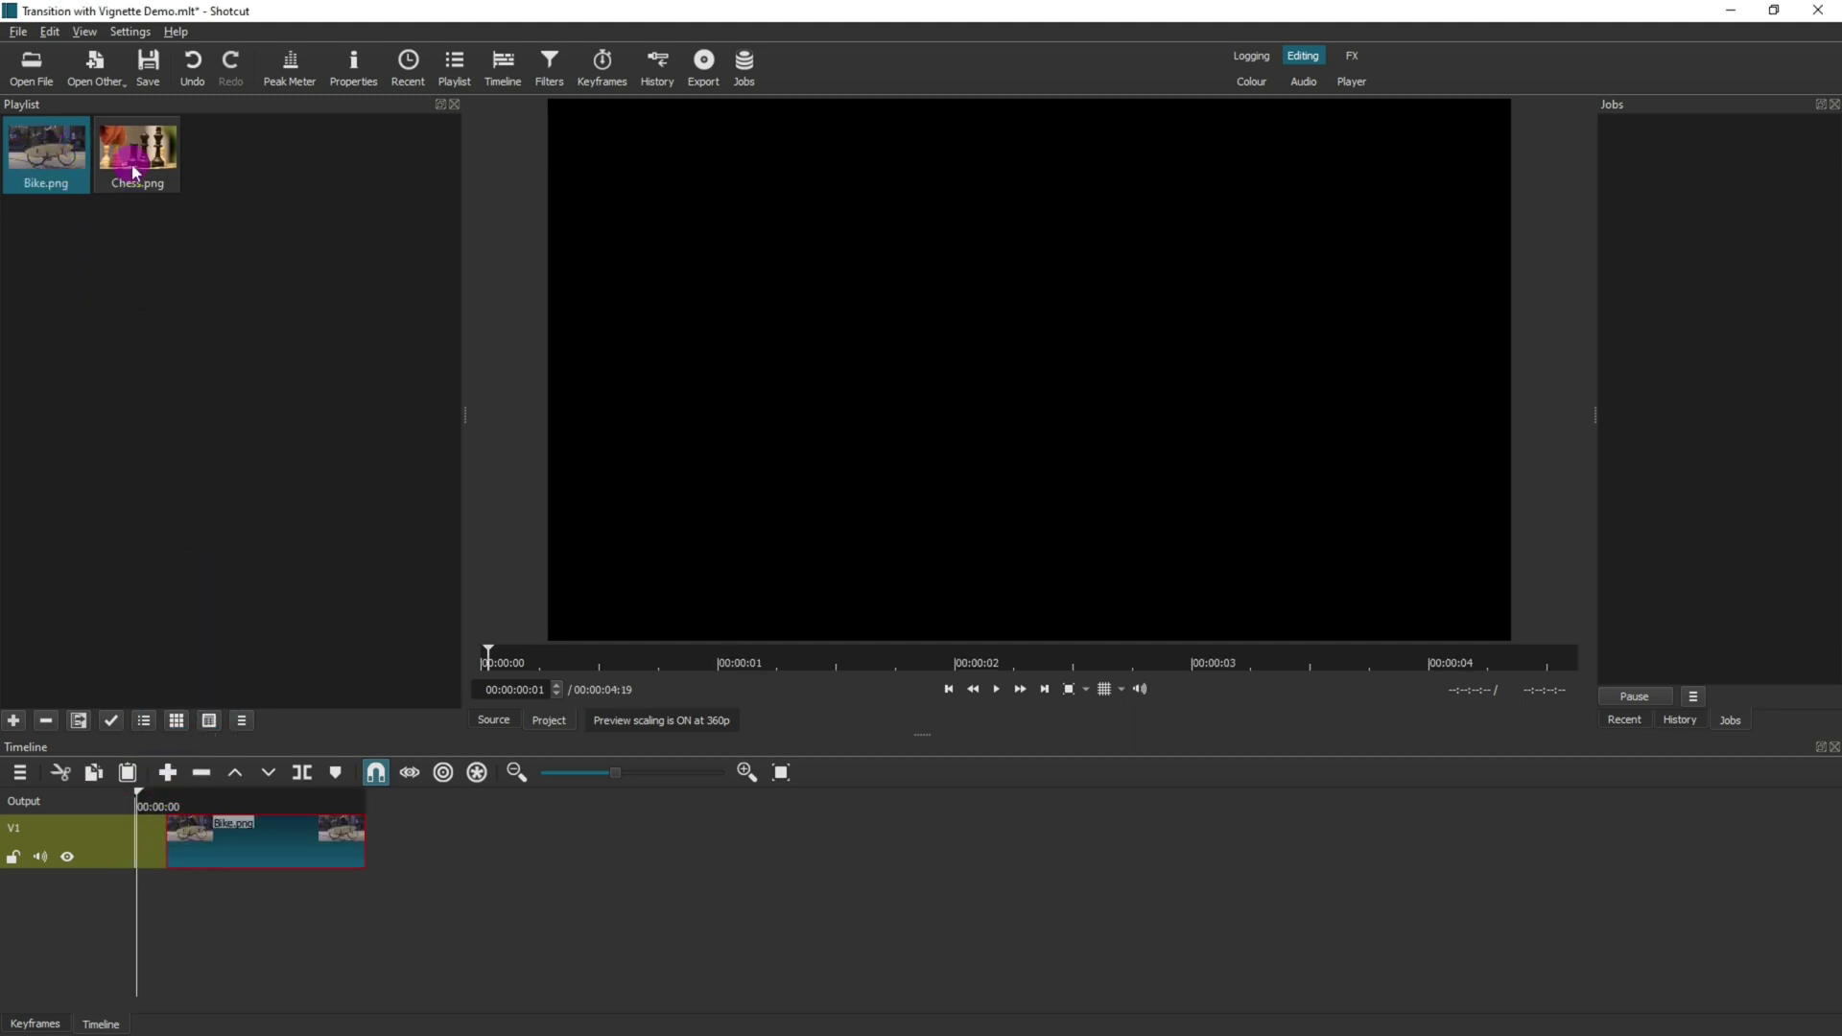
drag(134, 172, 400, 833)
right_click(394, 836)
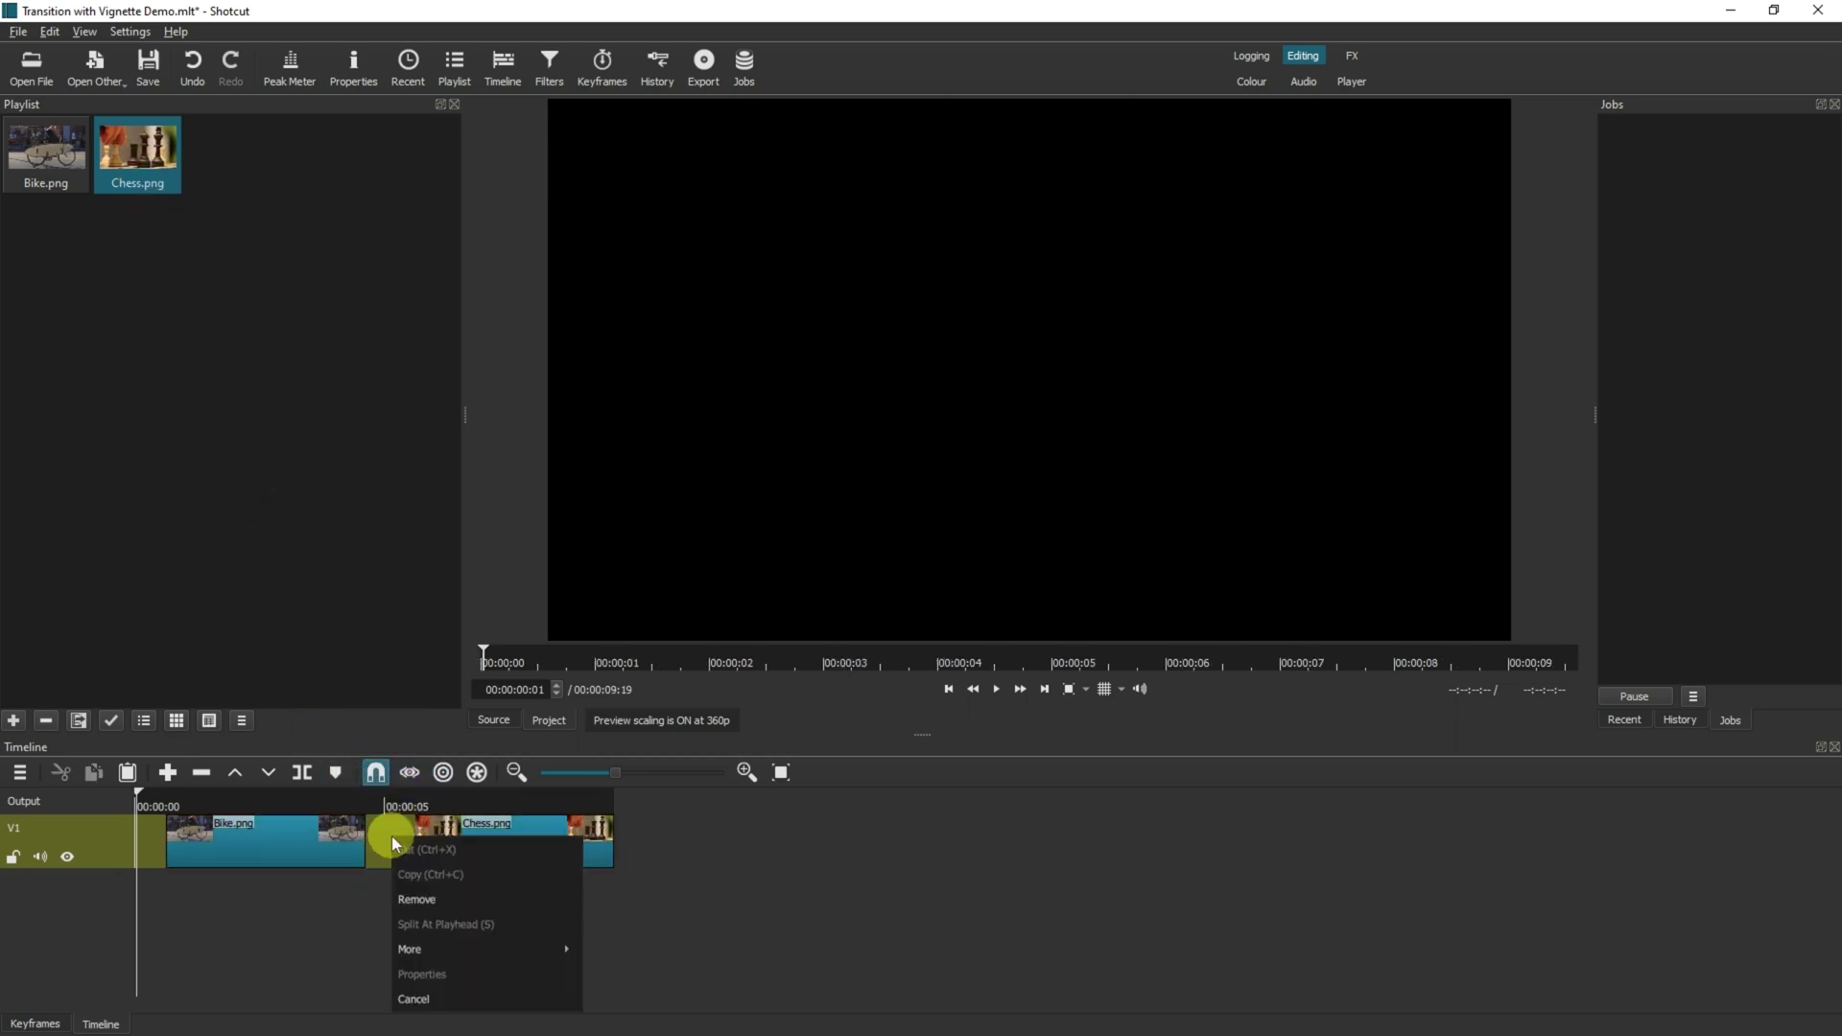
click(418, 902)
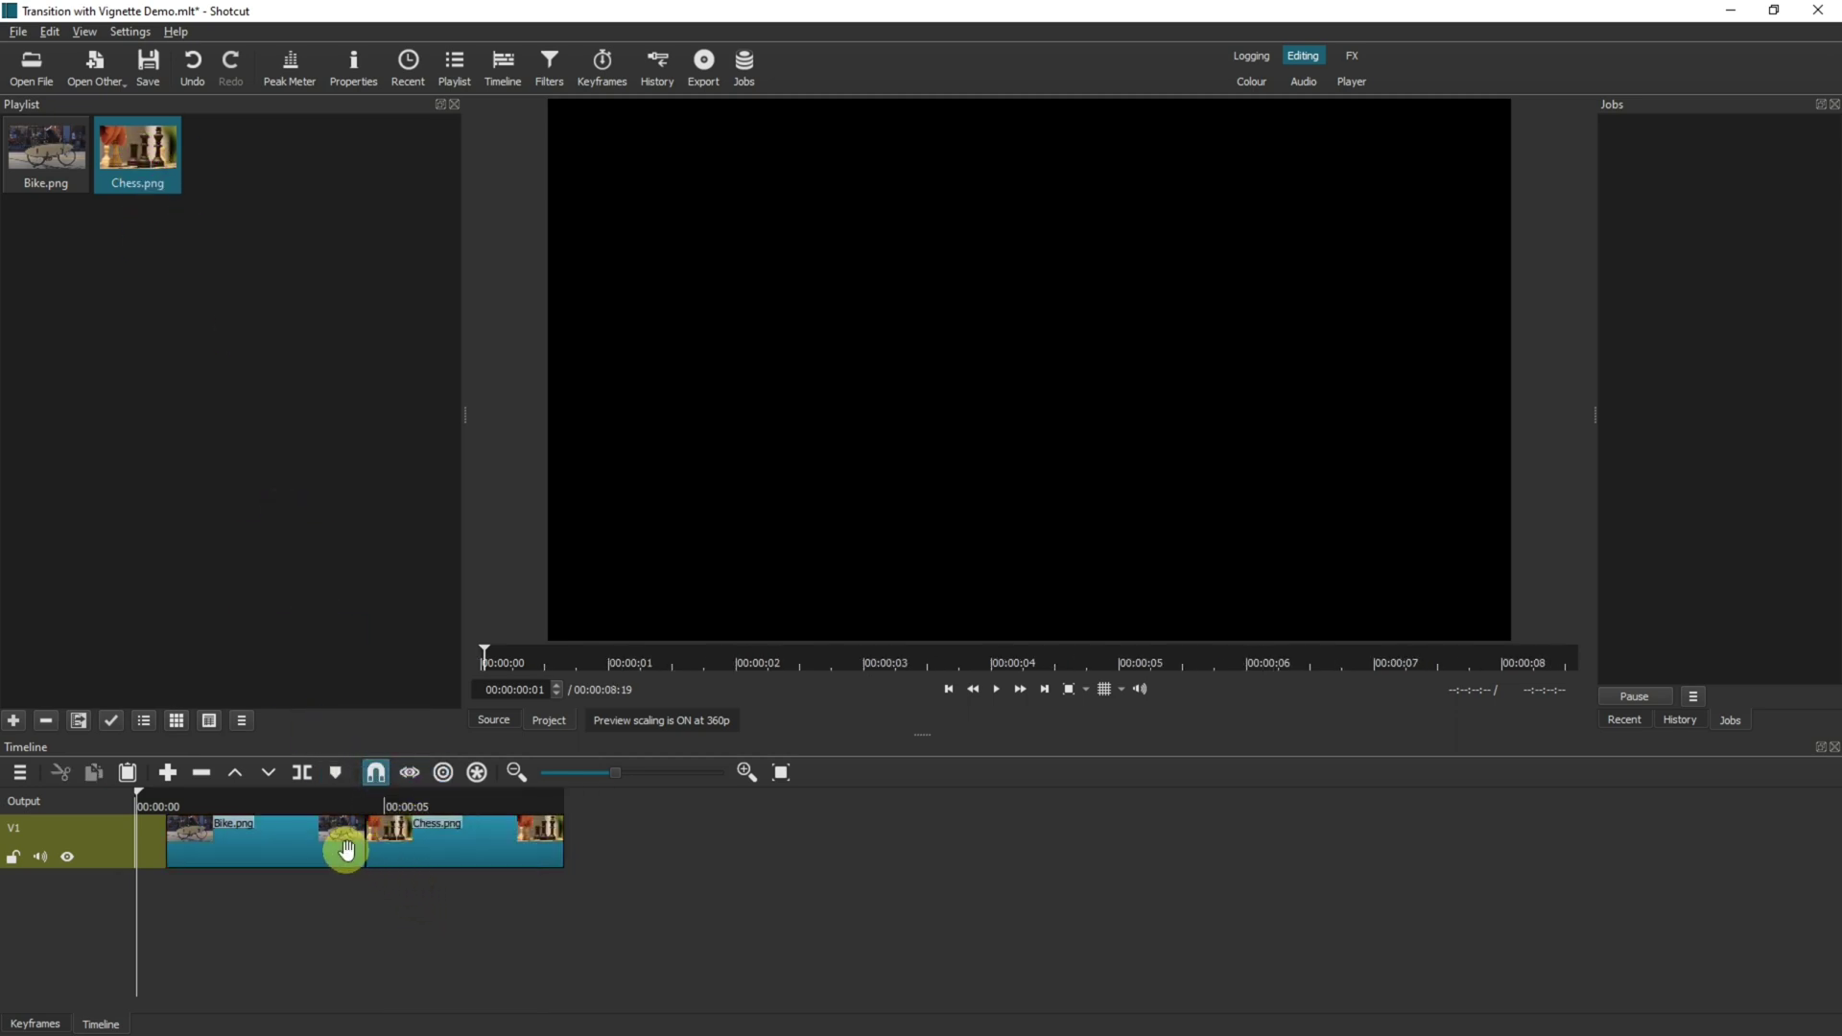
click(264, 840)
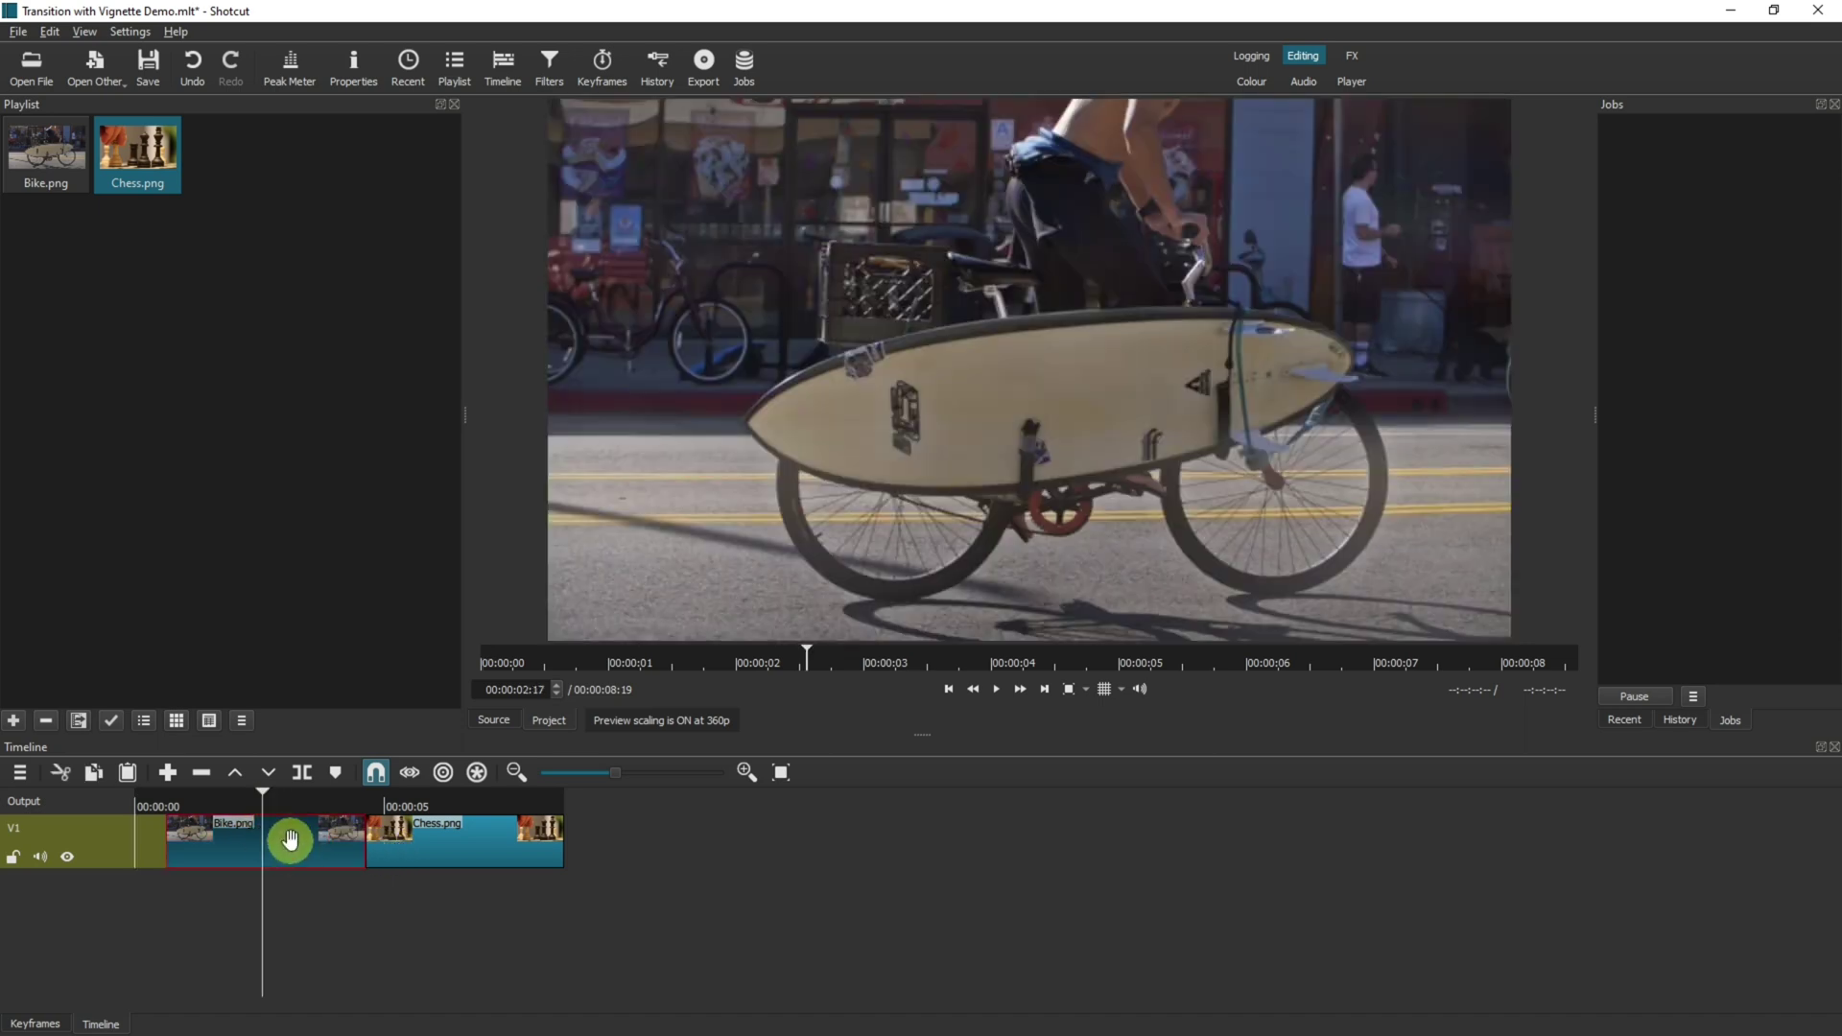
Add a Vignette filter to the Bike clip, found by searching 'vig'
click(548, 77)
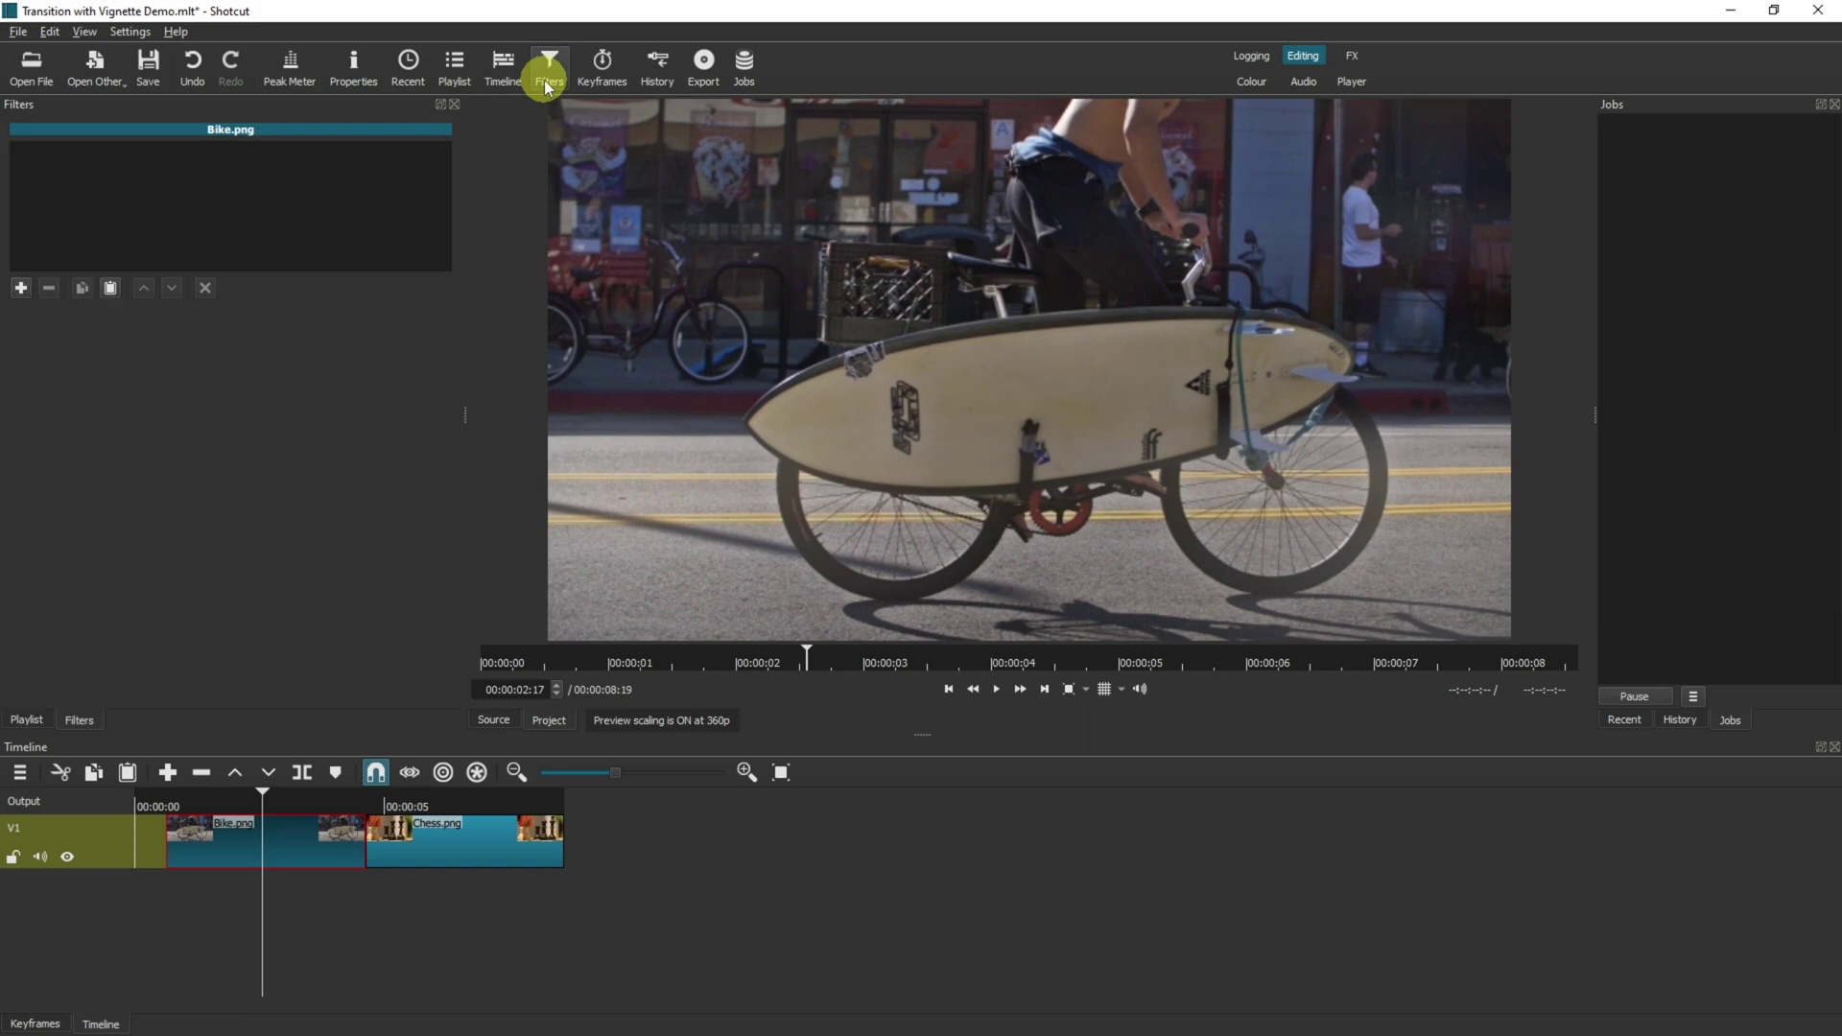
click(20, 288)
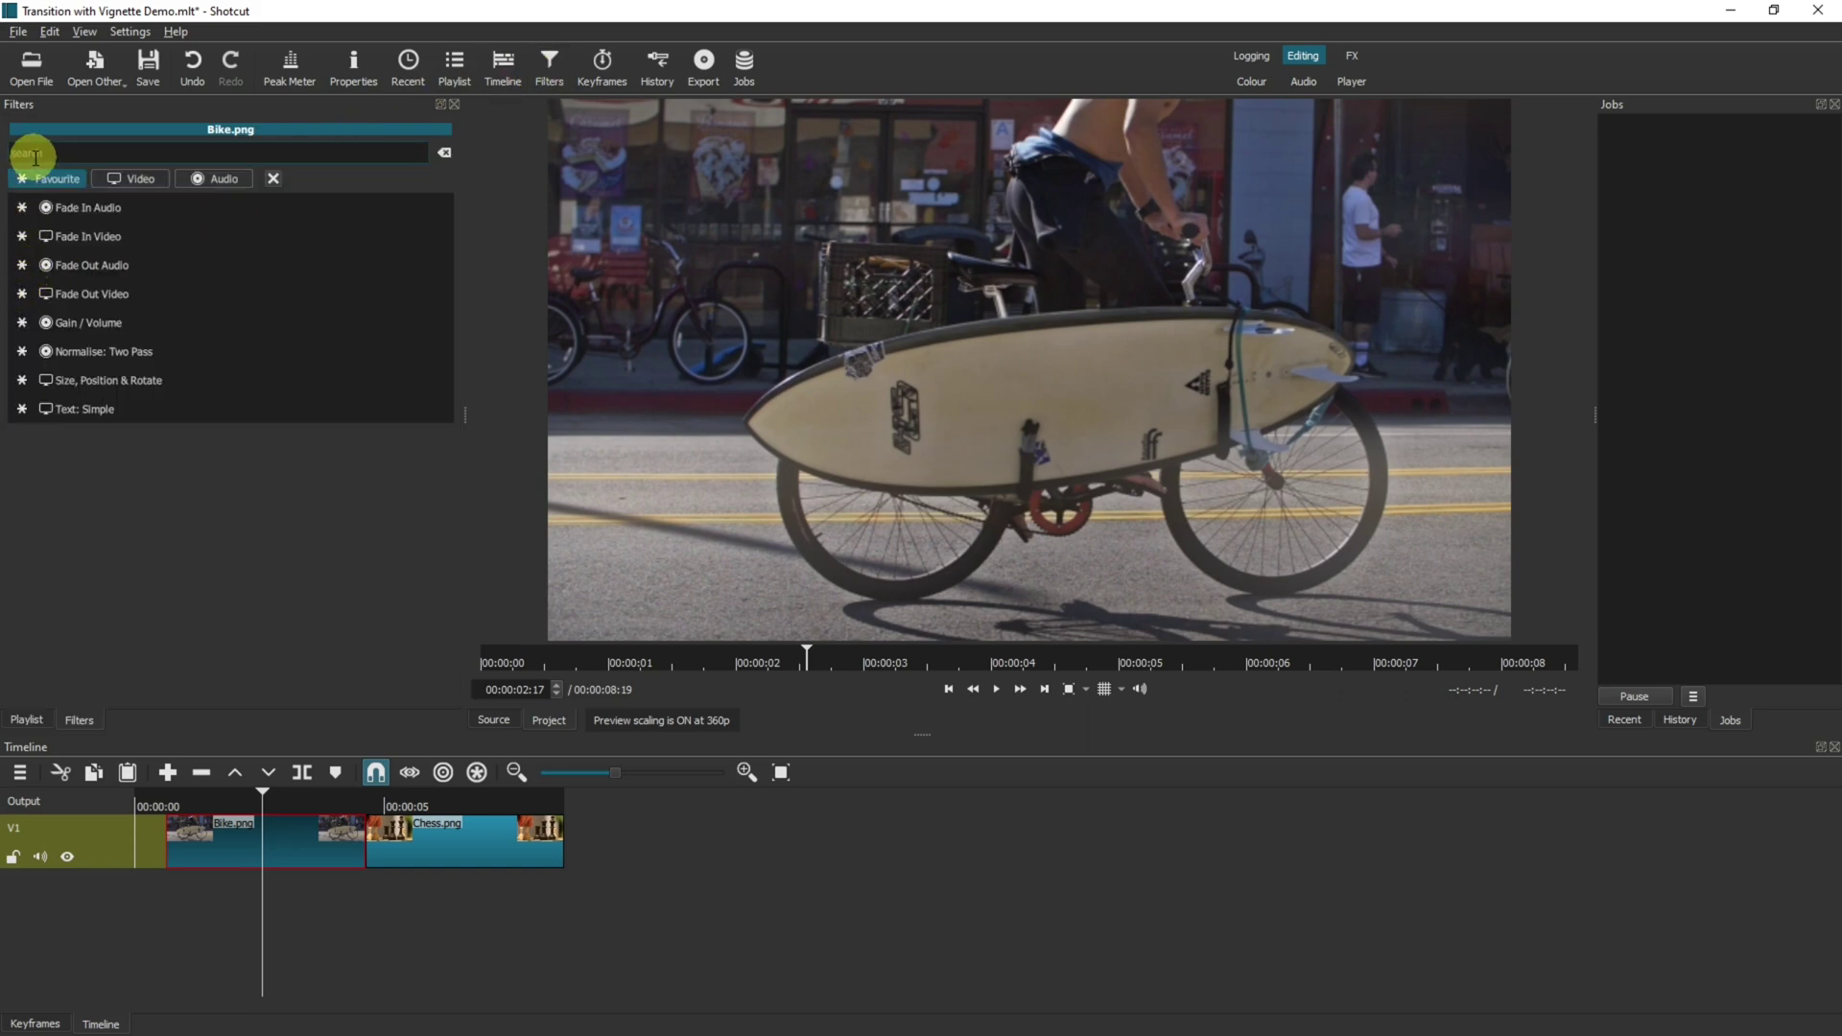
click(121, 177)
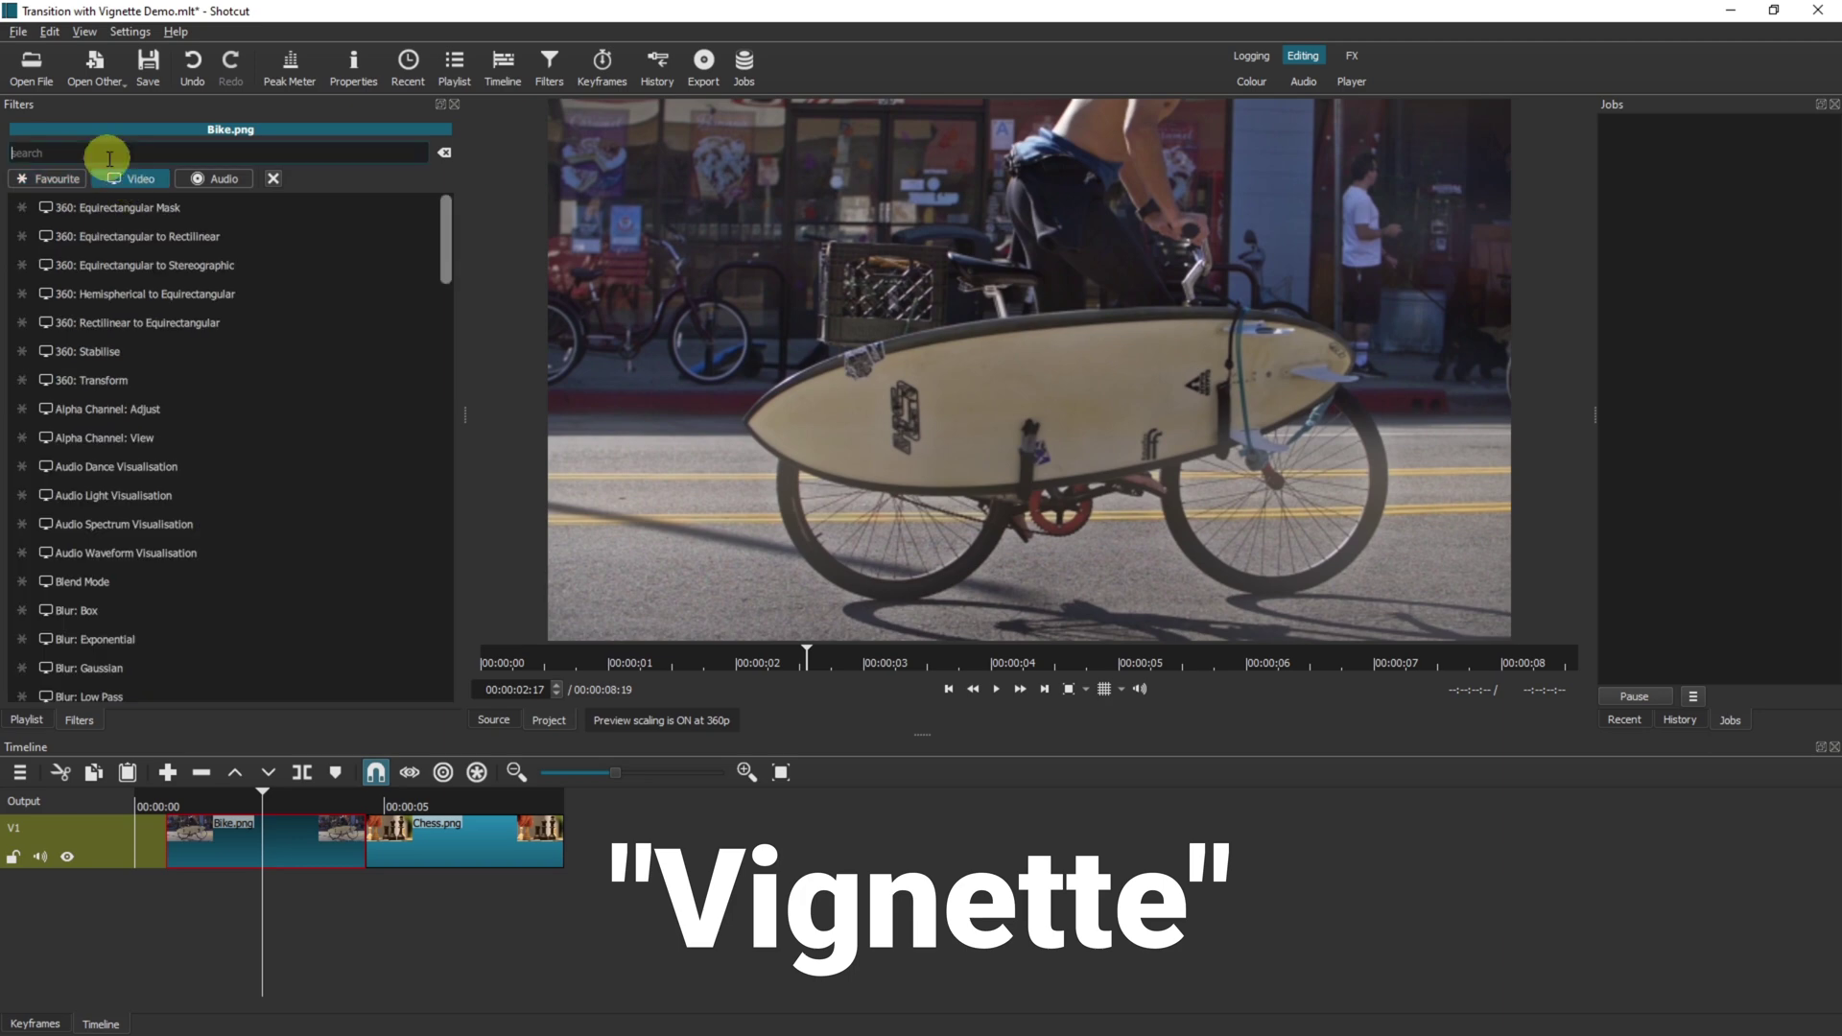
text(vig)
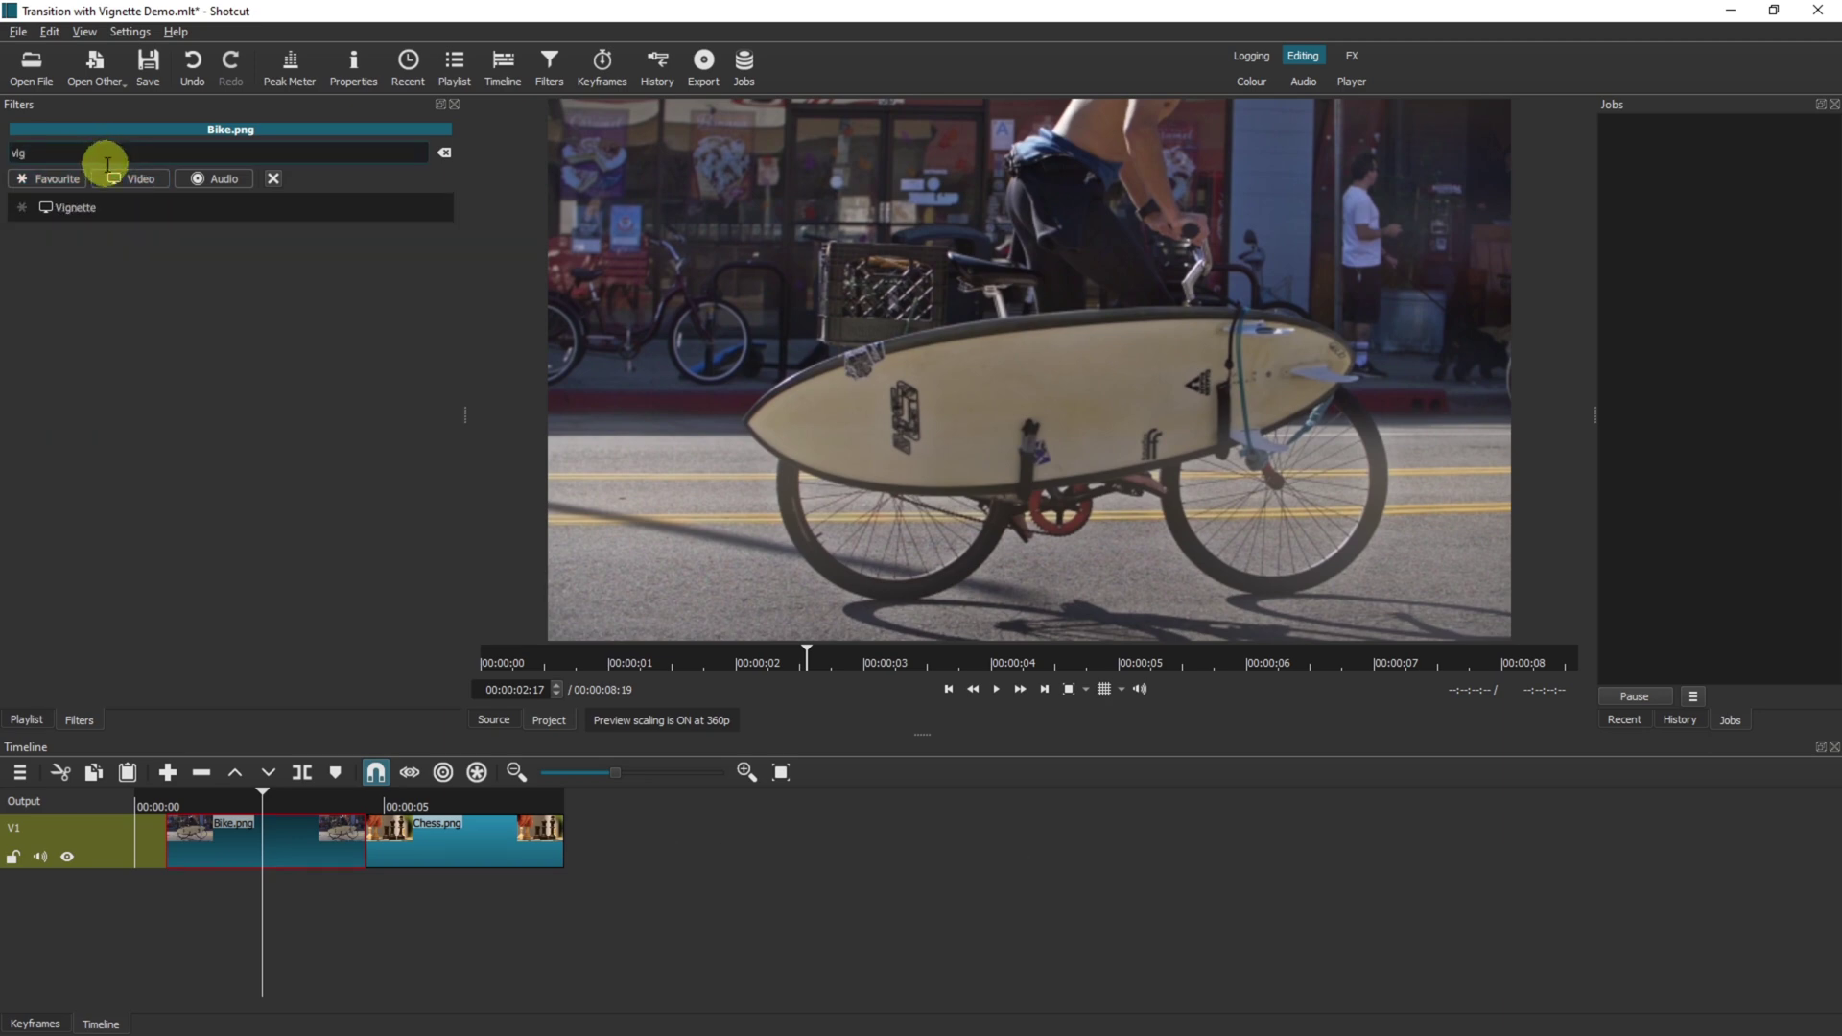
click(101, 204)
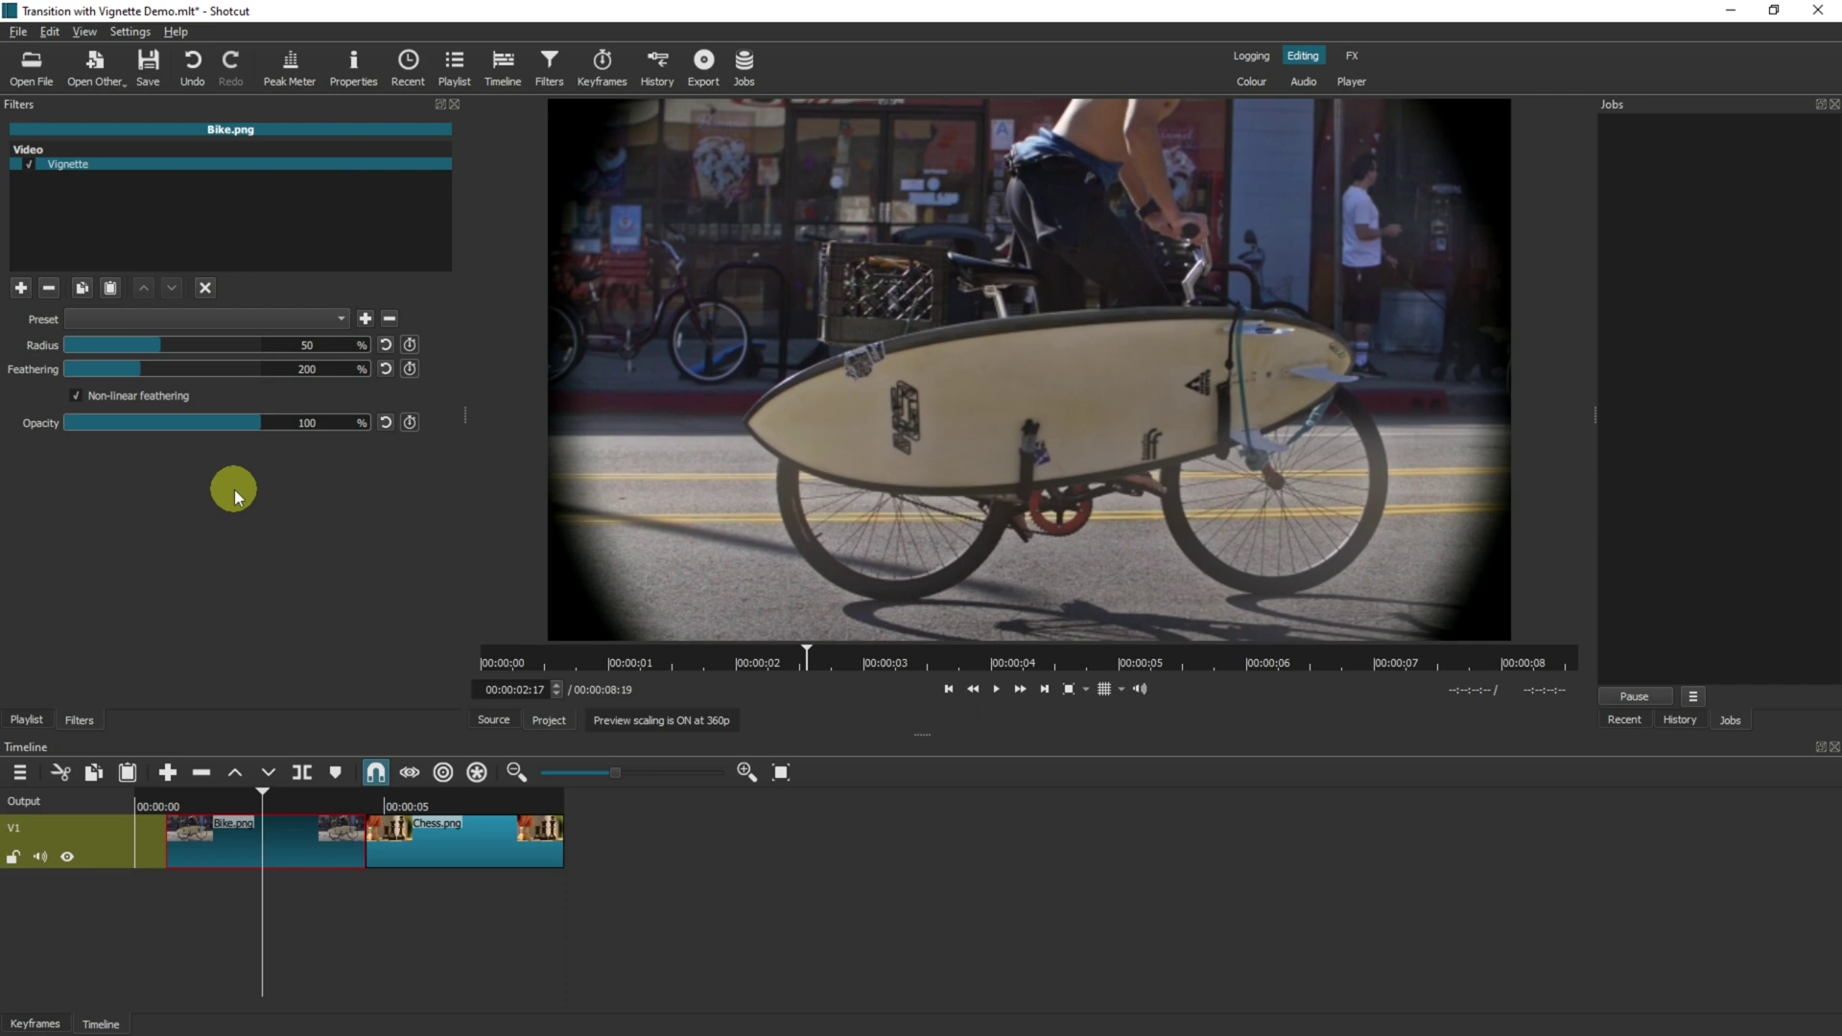
Copy Bike's Vignette filter and paste it onto the Chess clip
click(83, 290)
click(440, 810)
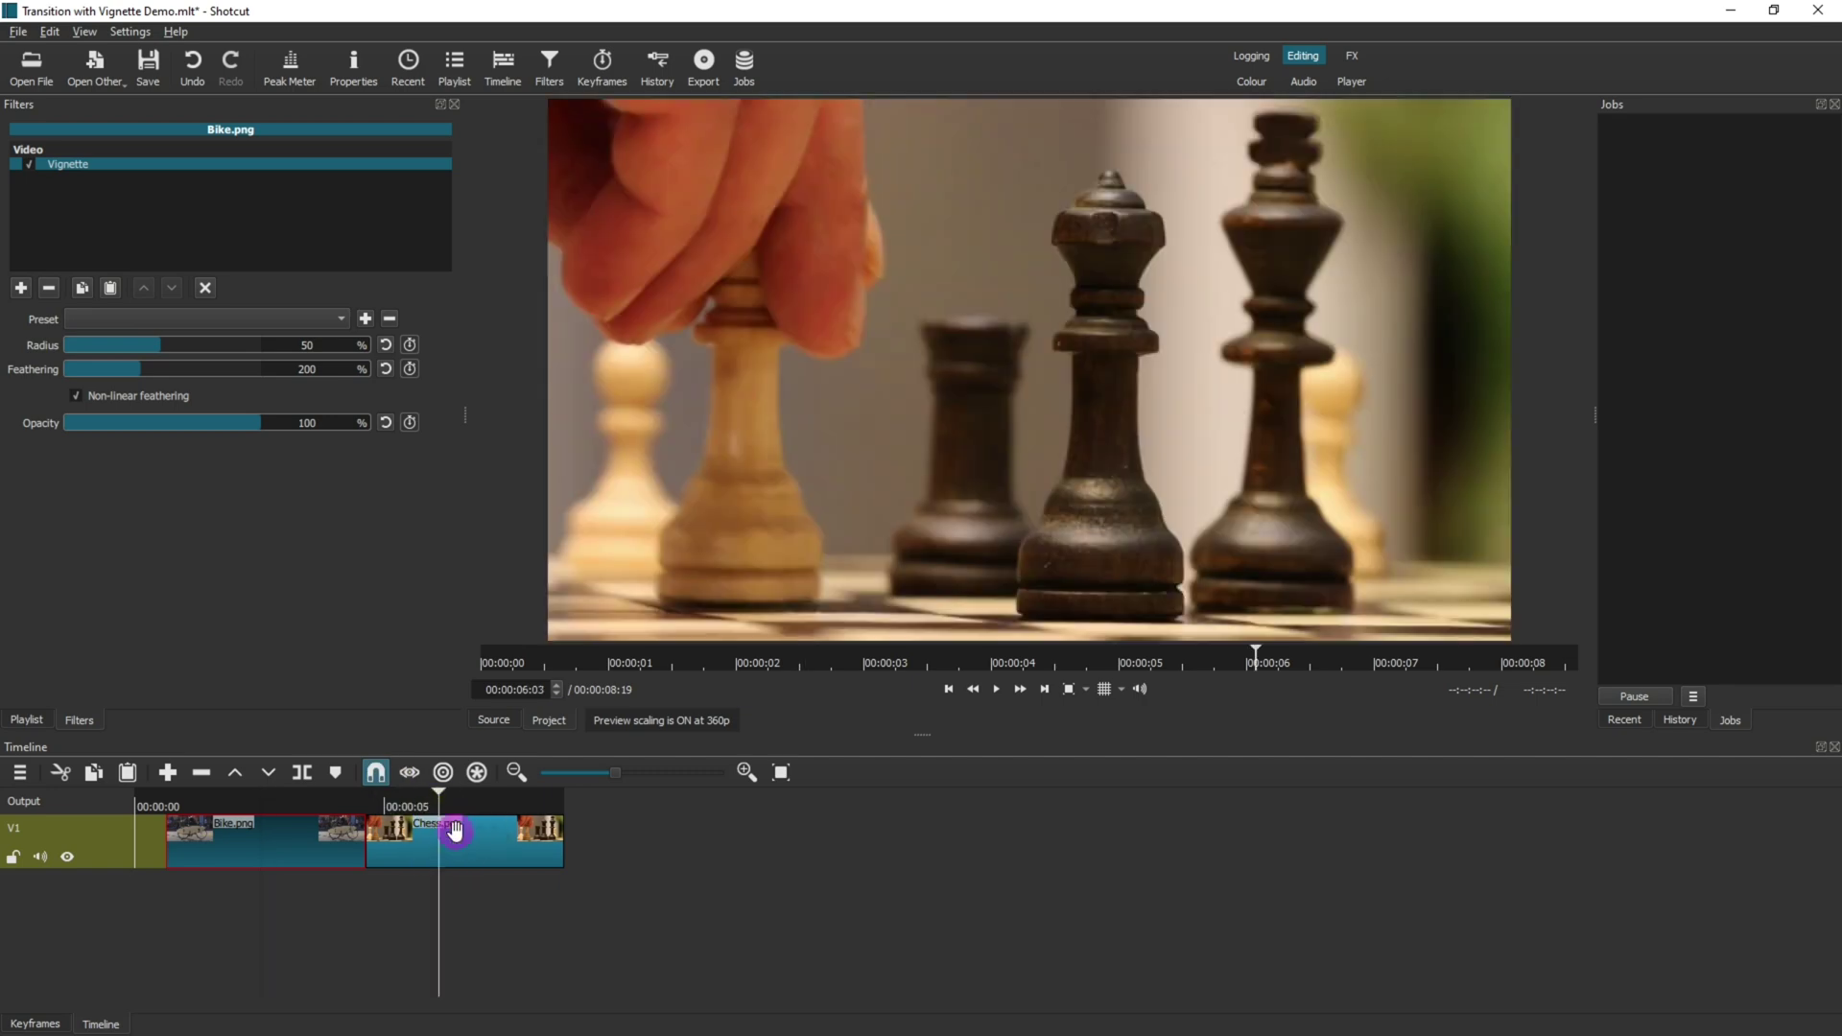
click(454, 831)
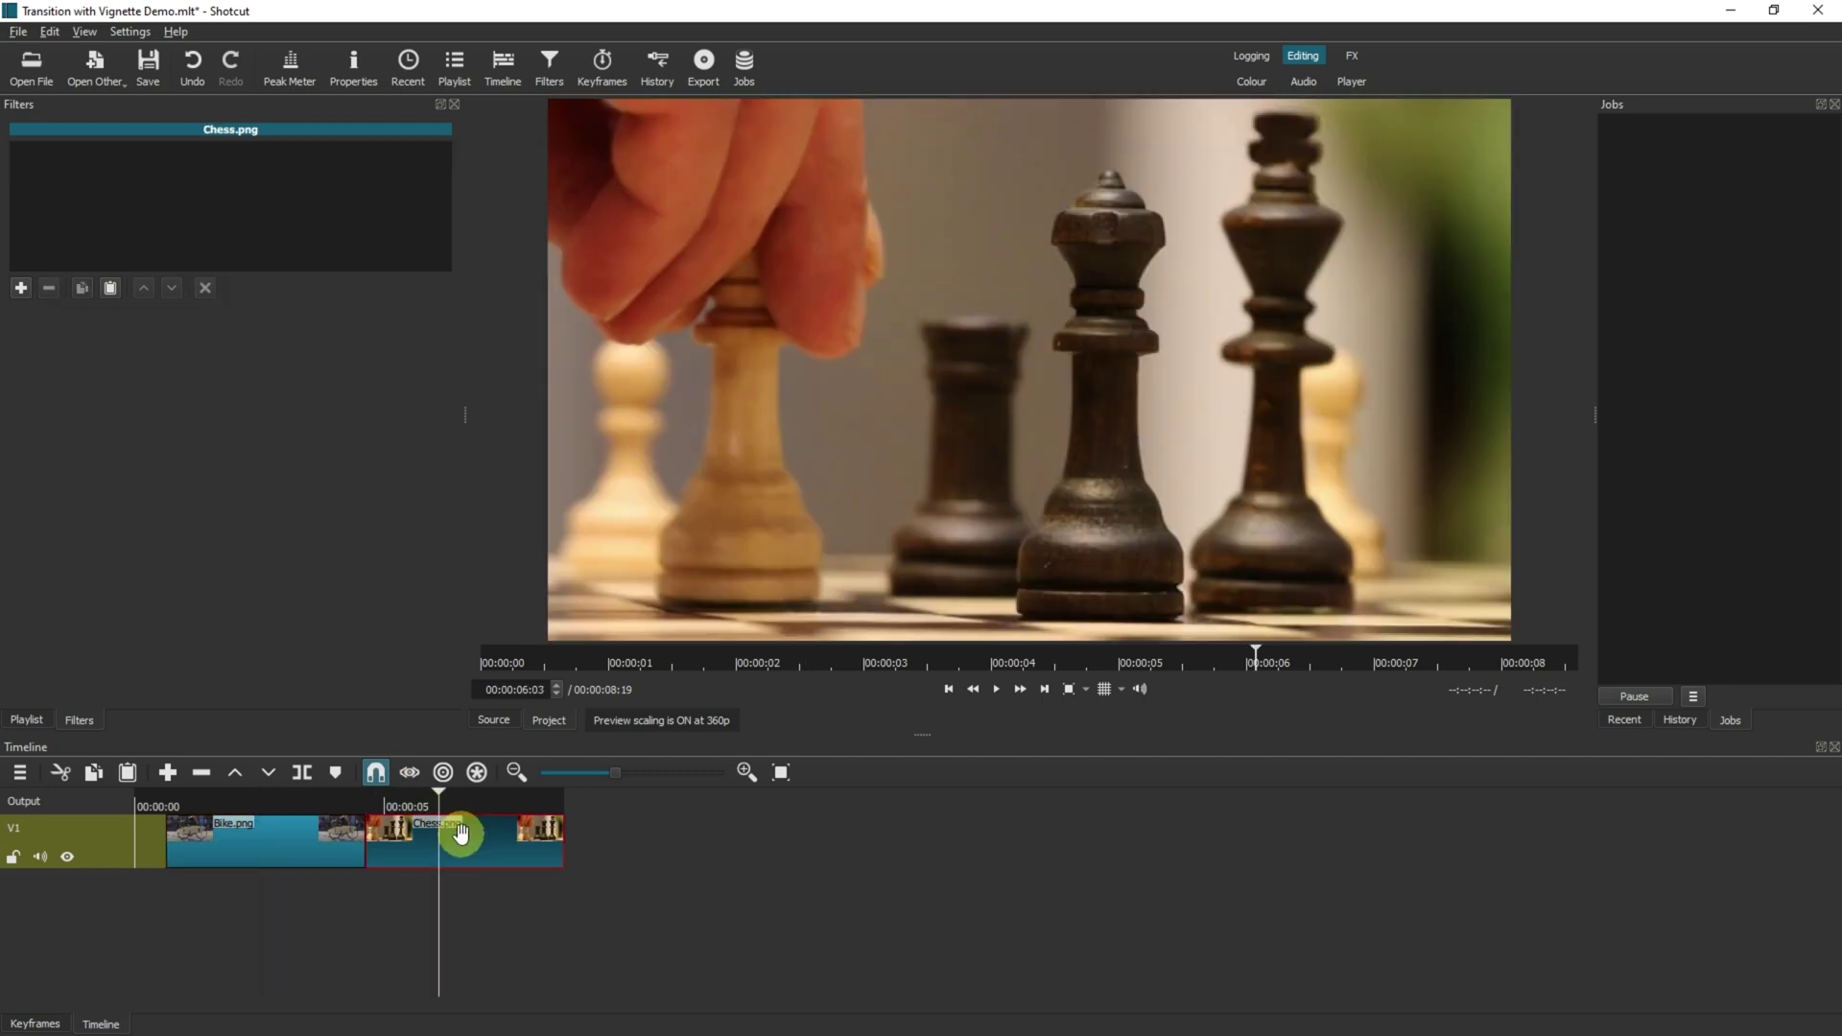
click(110, 288)
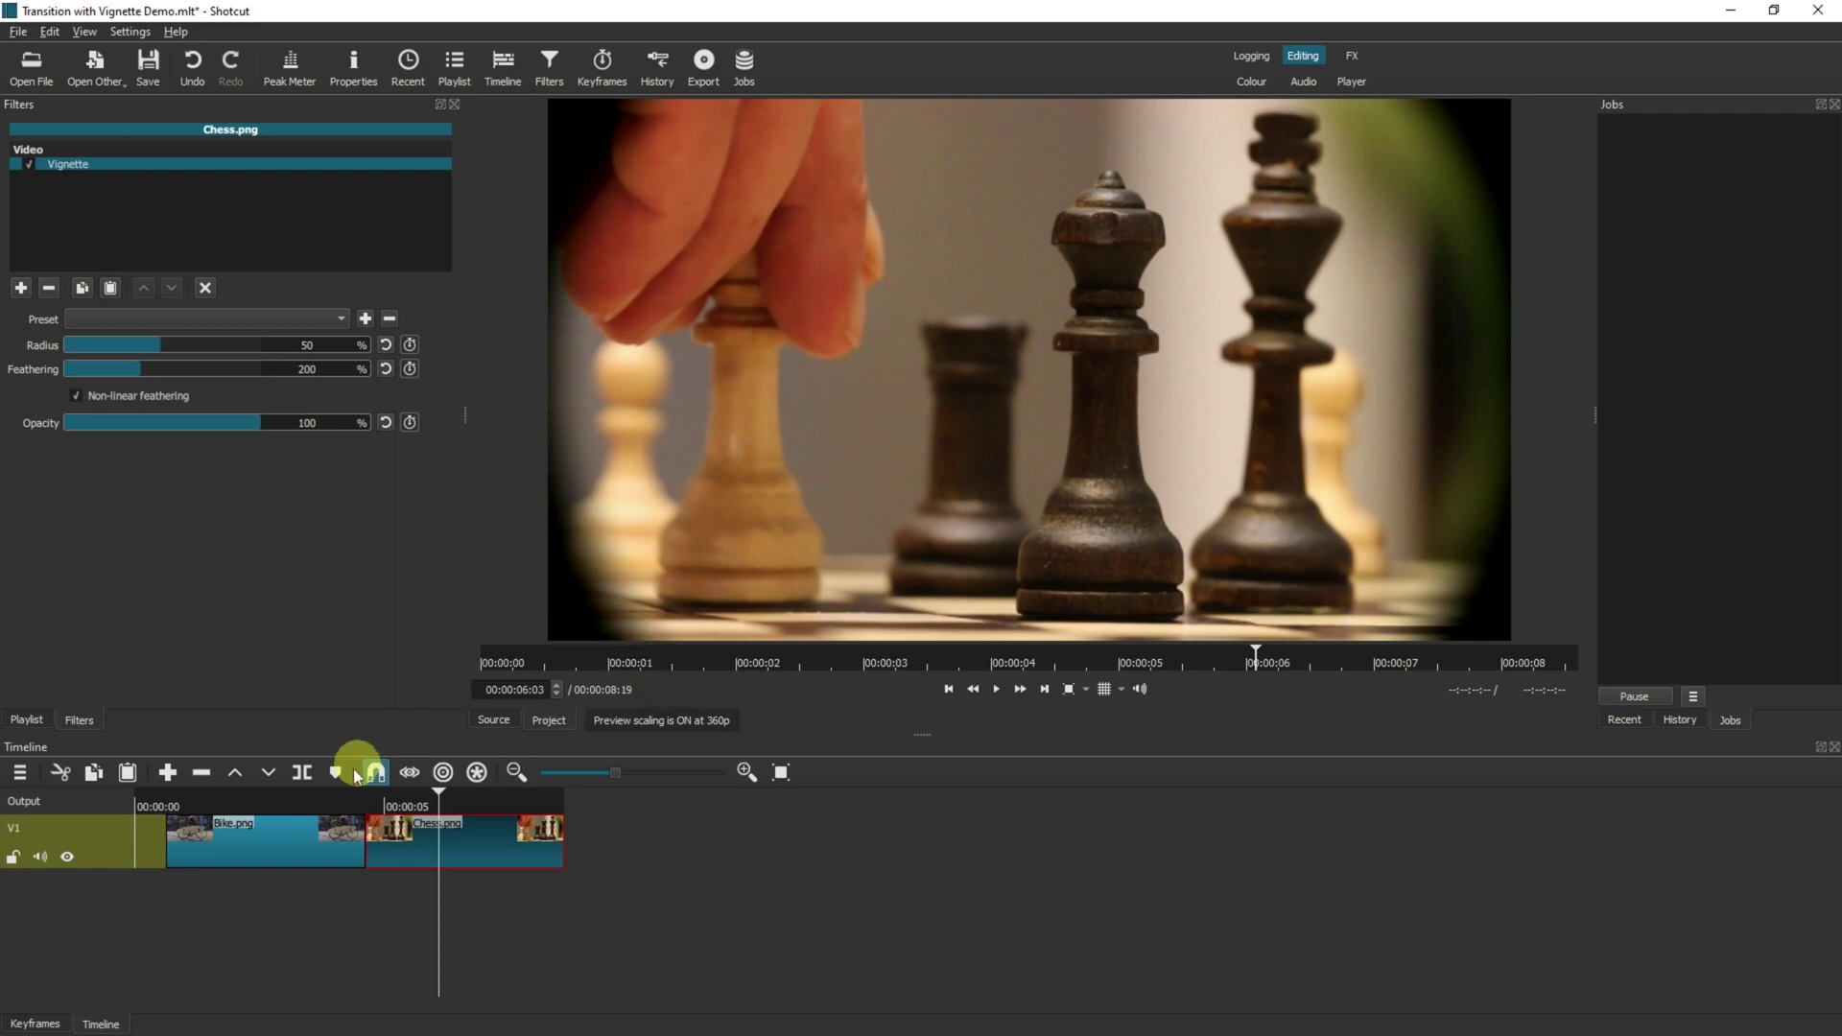
click(309, 799)
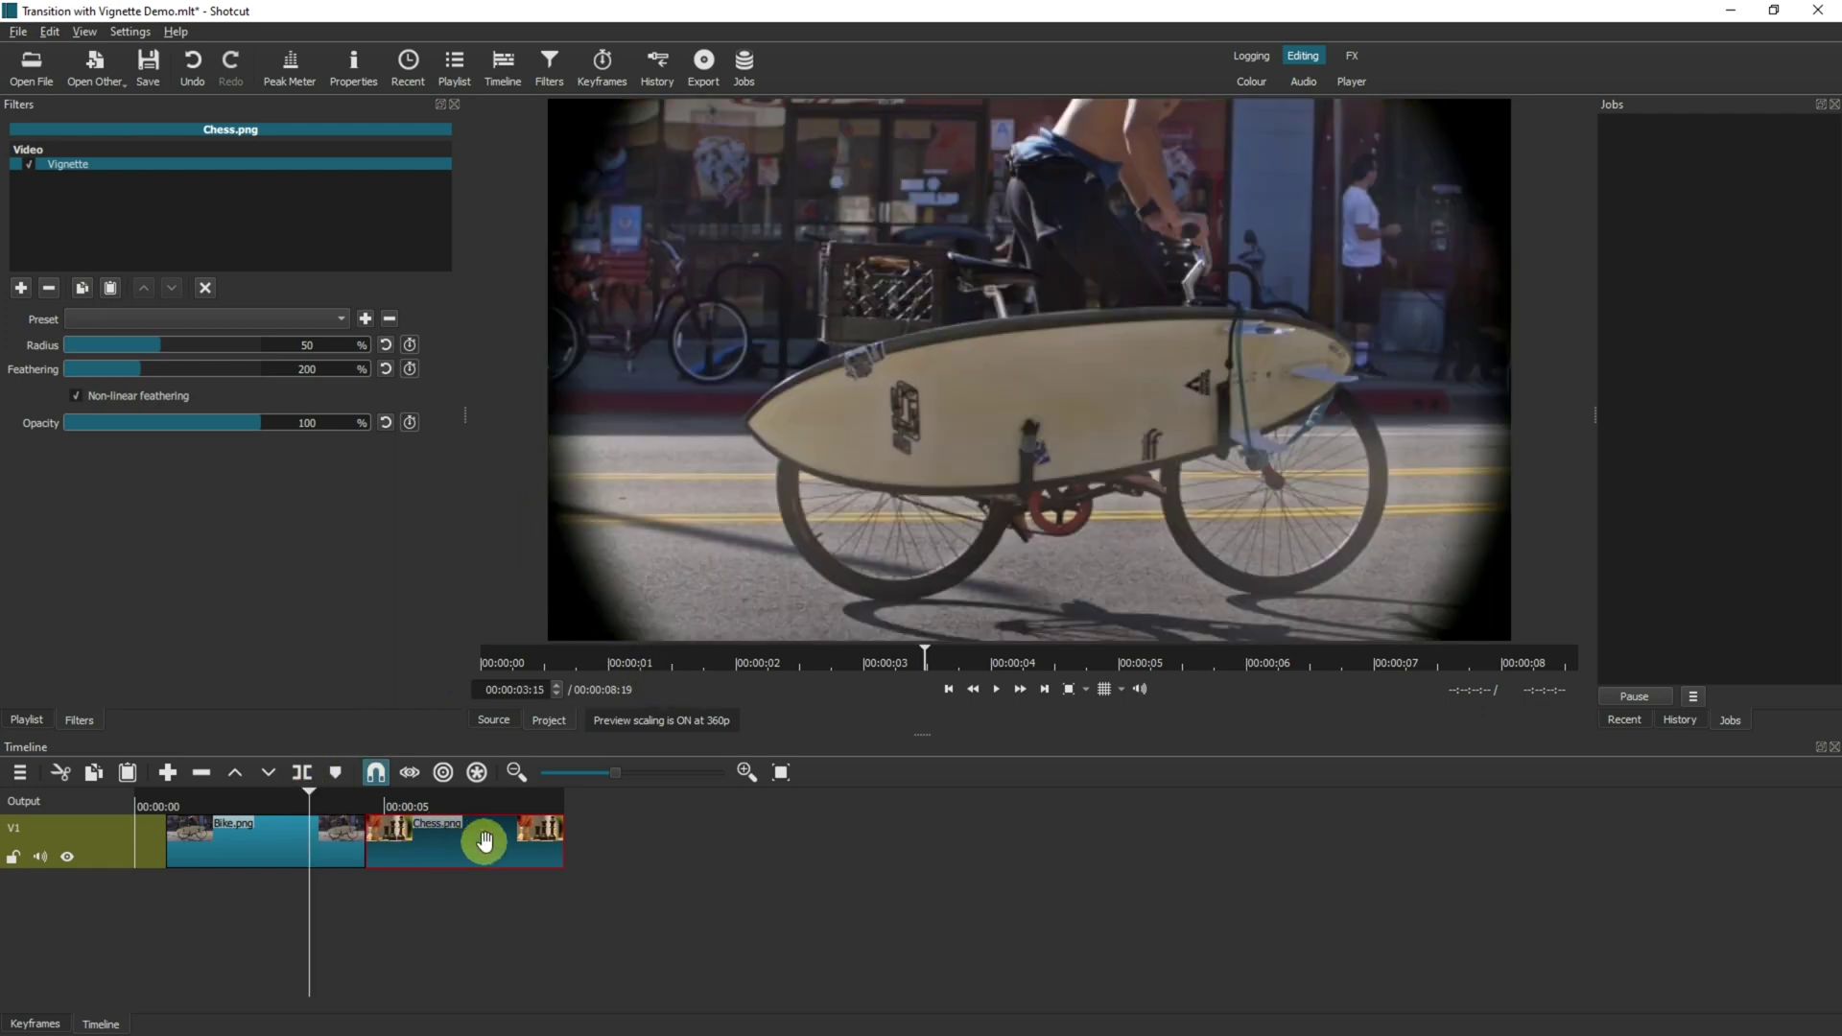
Slide Chess over the end of Bike and set the resulting transition to Iris Circle
drag(480, 843, 403, 840)
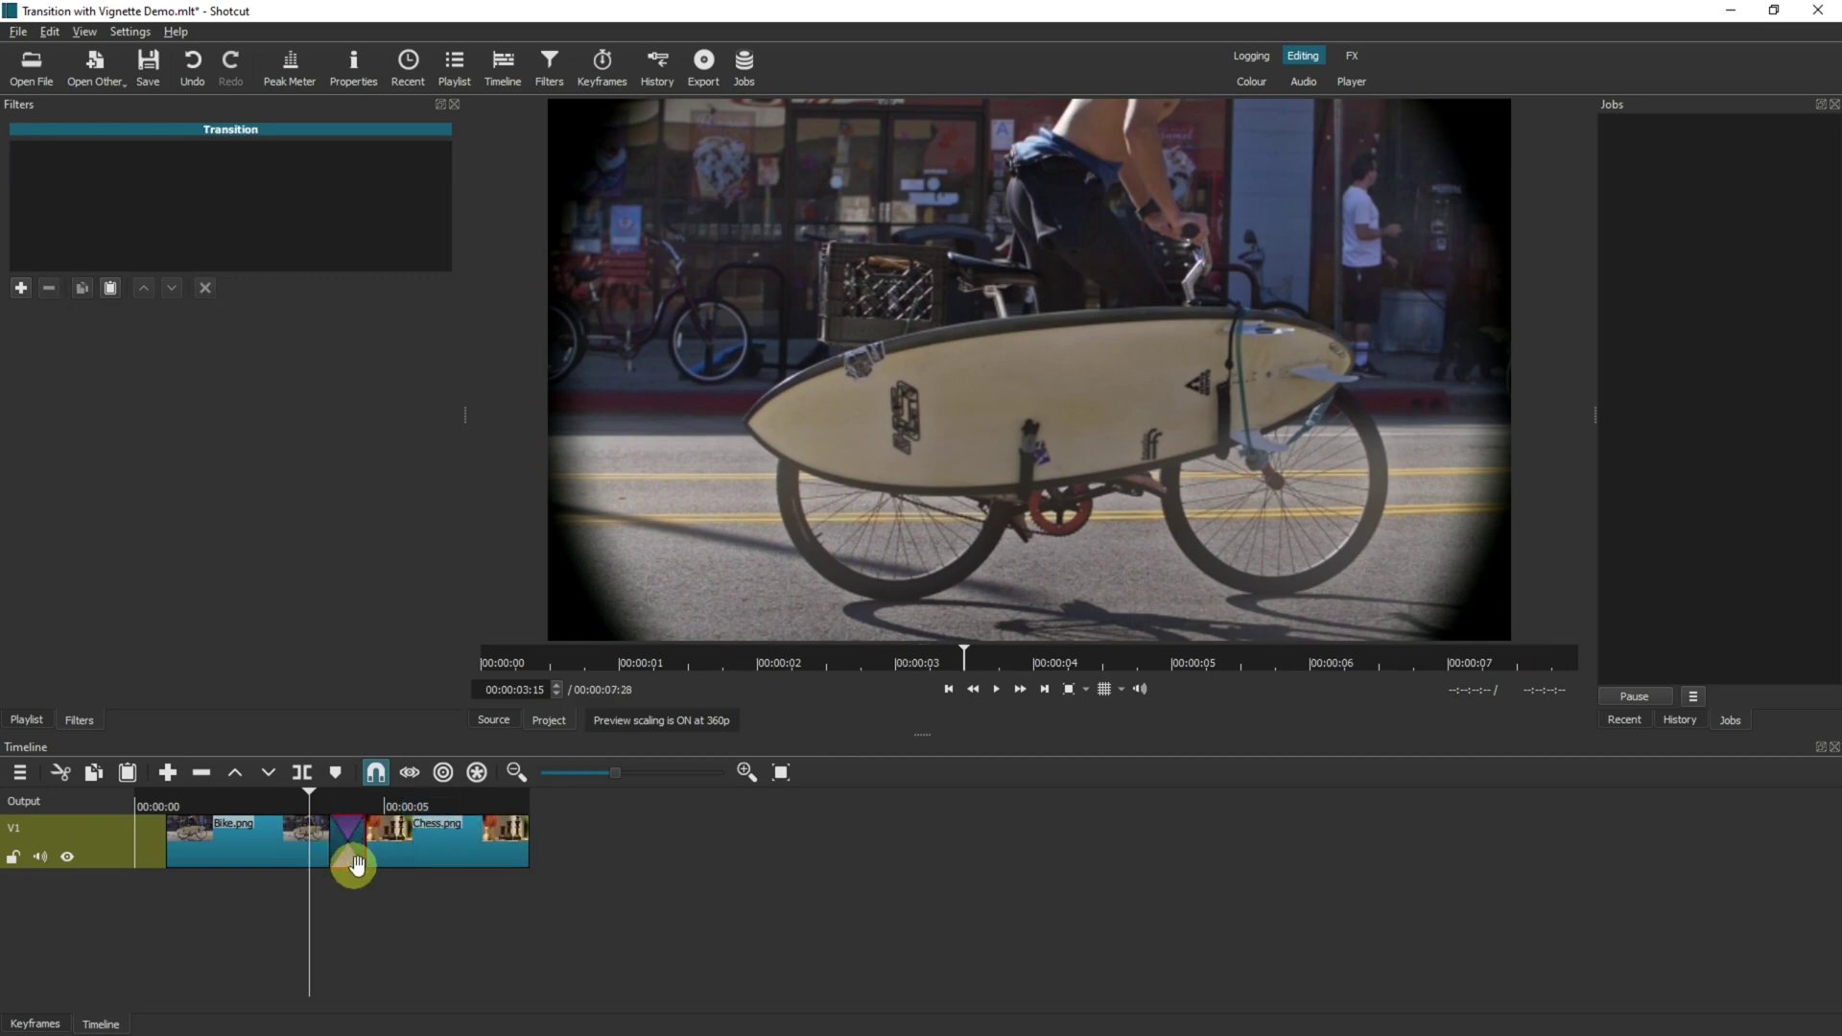
drag(346, 841, 341, 822)
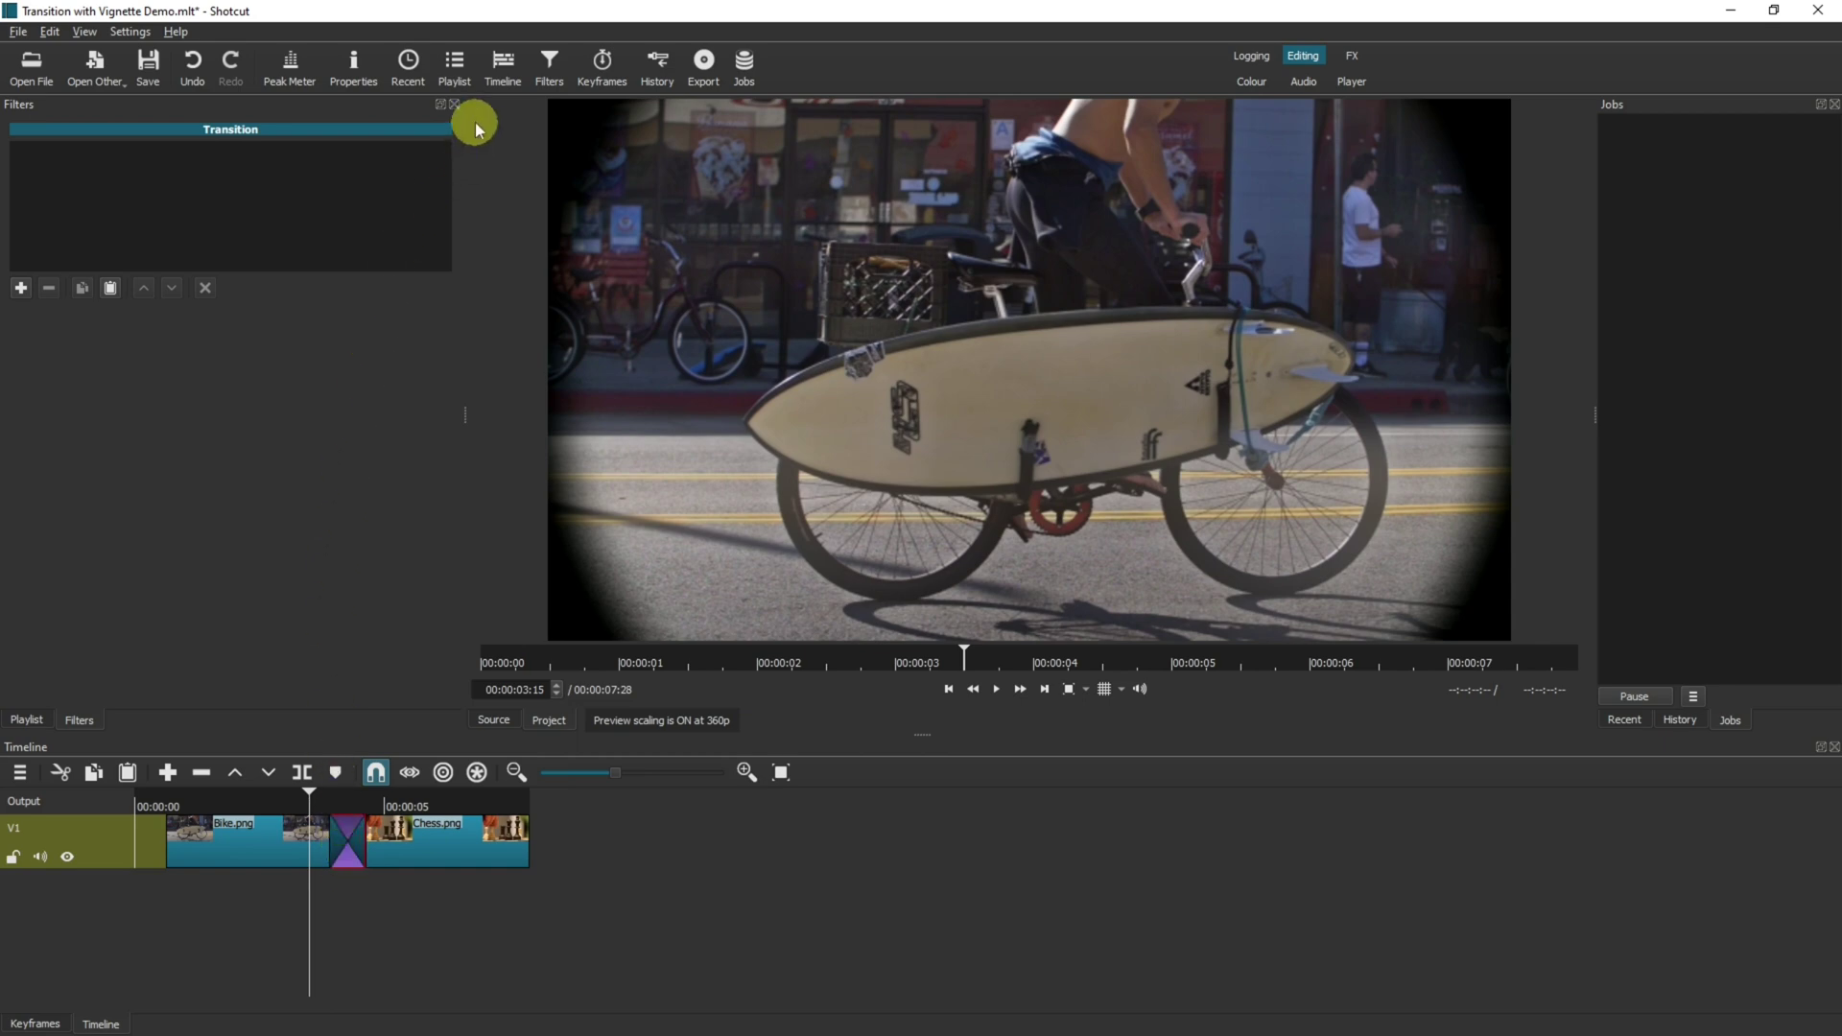
click(364, 72)
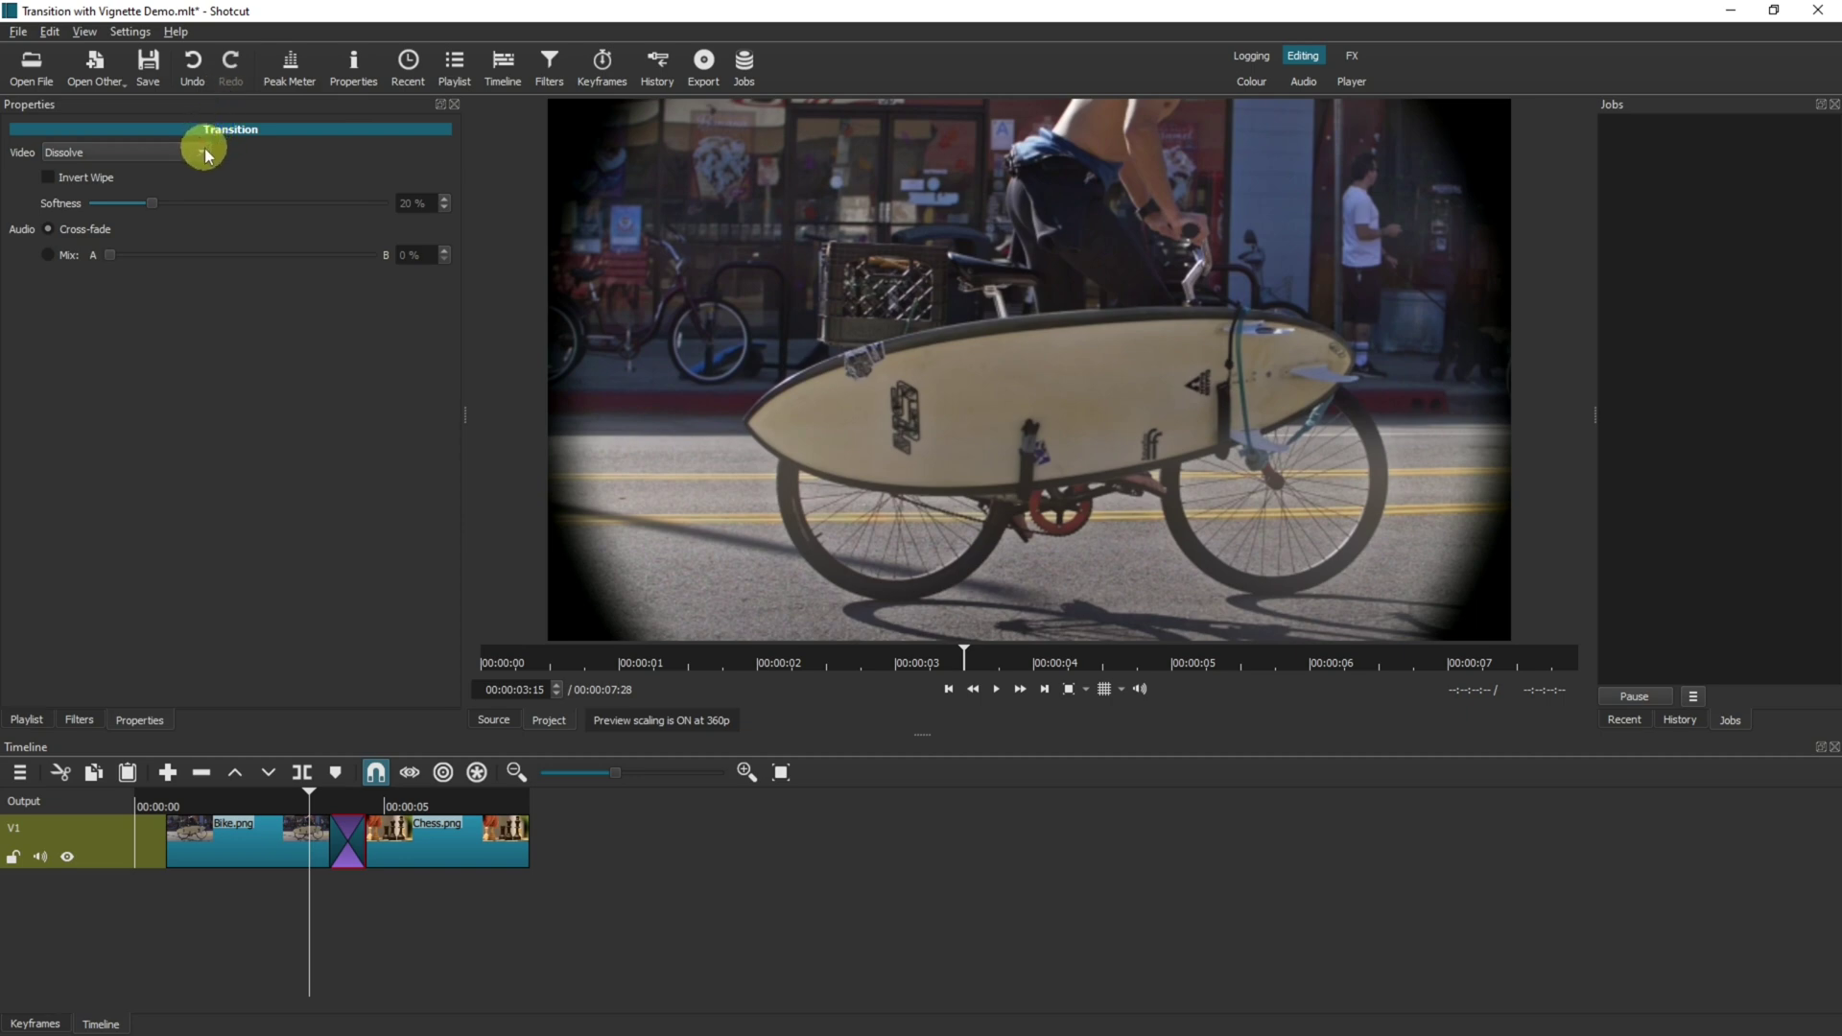
click(204, 150)
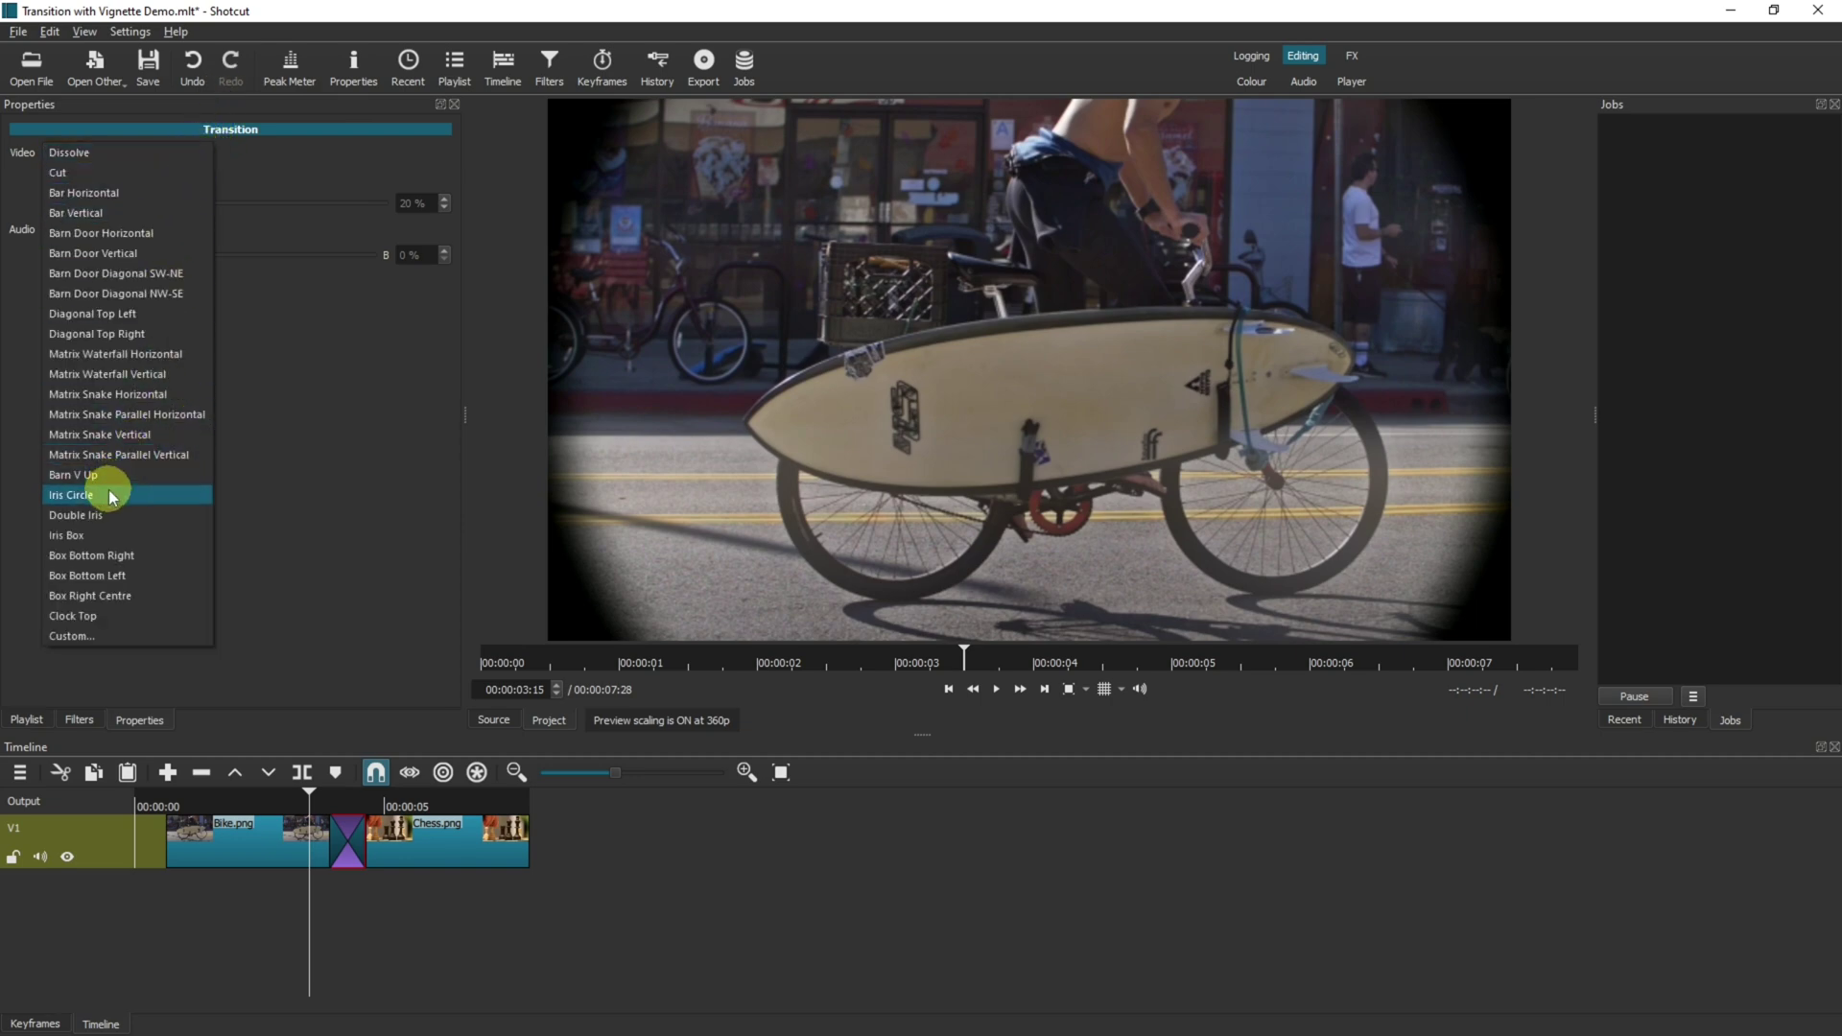
click(109, 495)
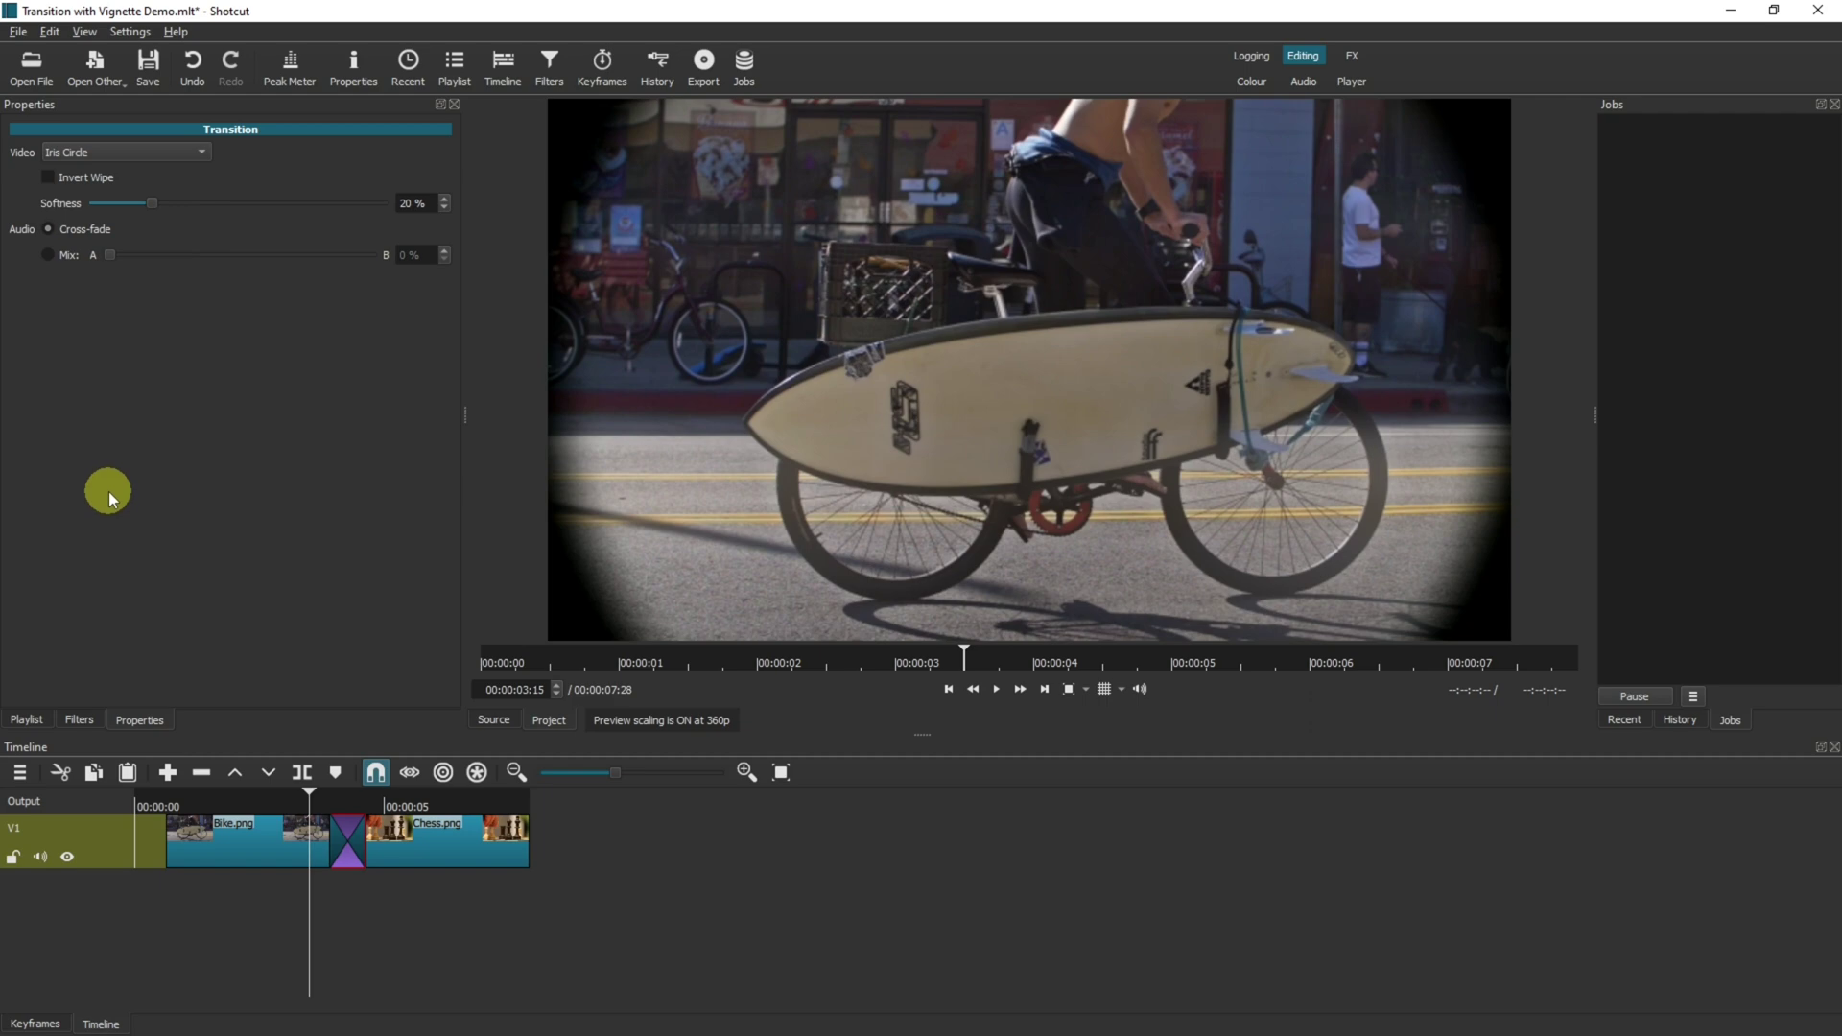
click(294, 814)
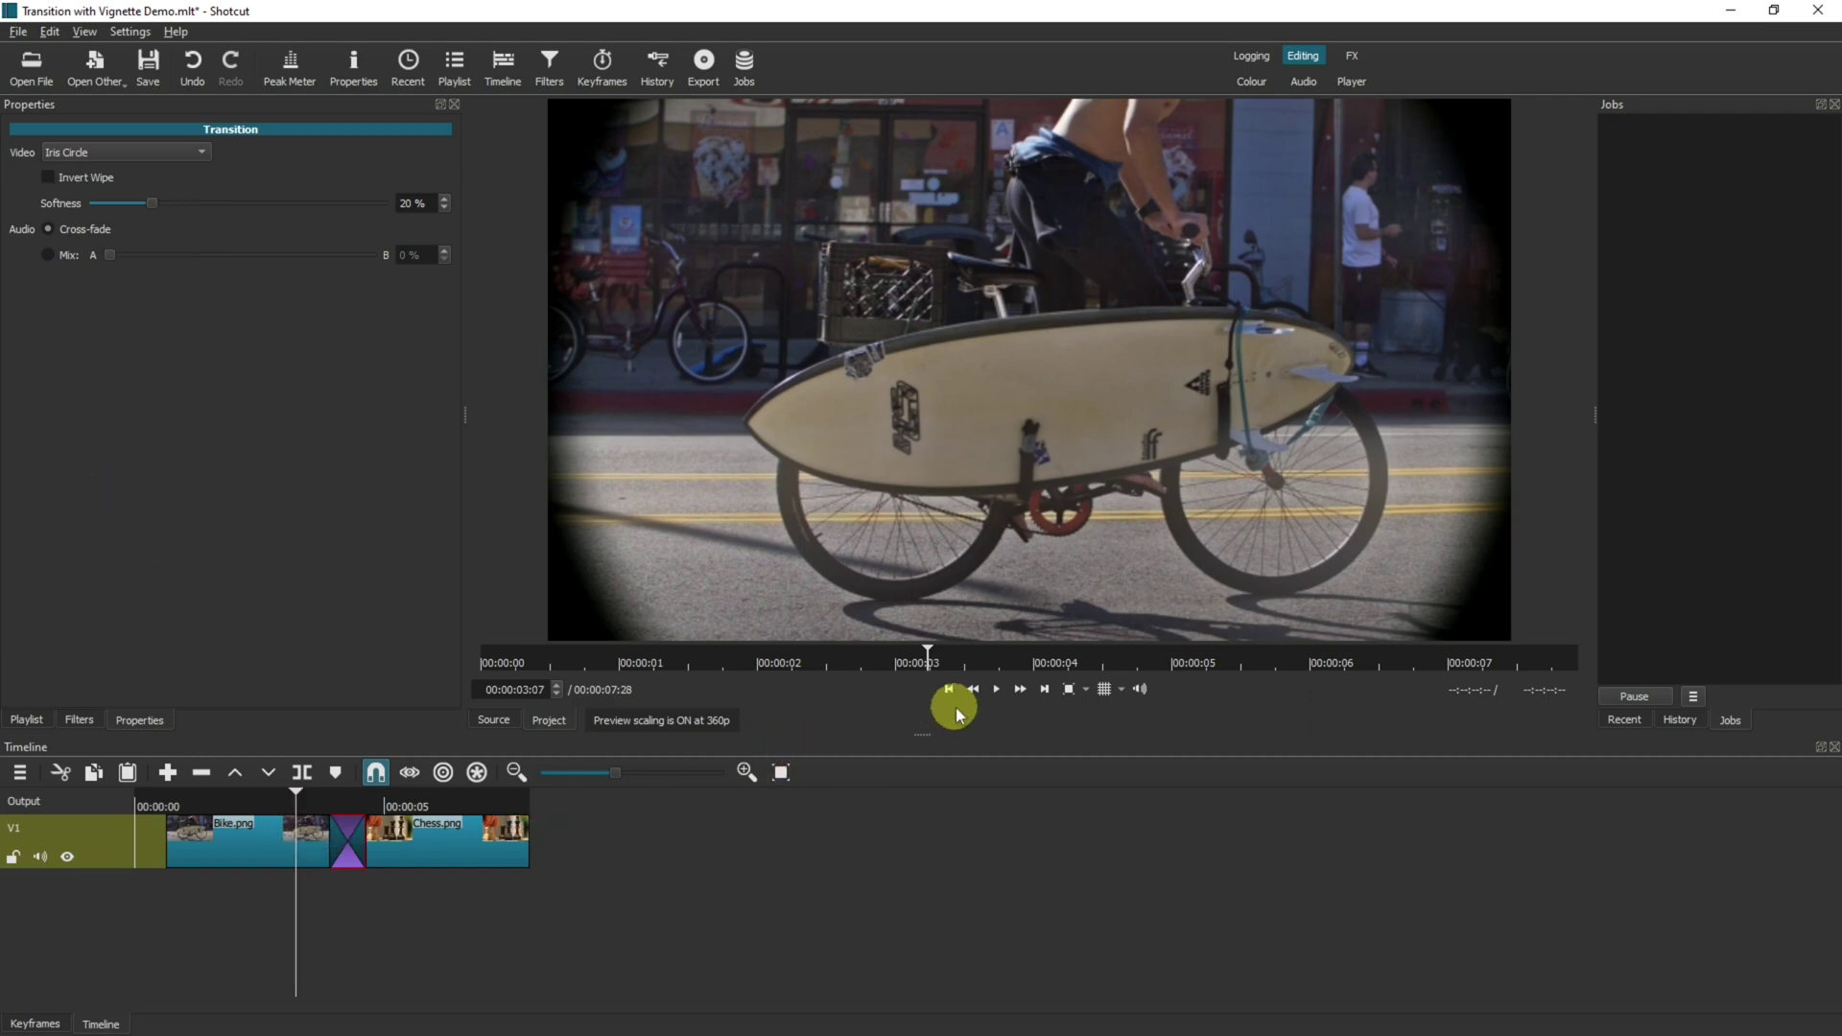
Play through the Iris Circle transition and pause at 00:00:04:25
click(1003, 691)
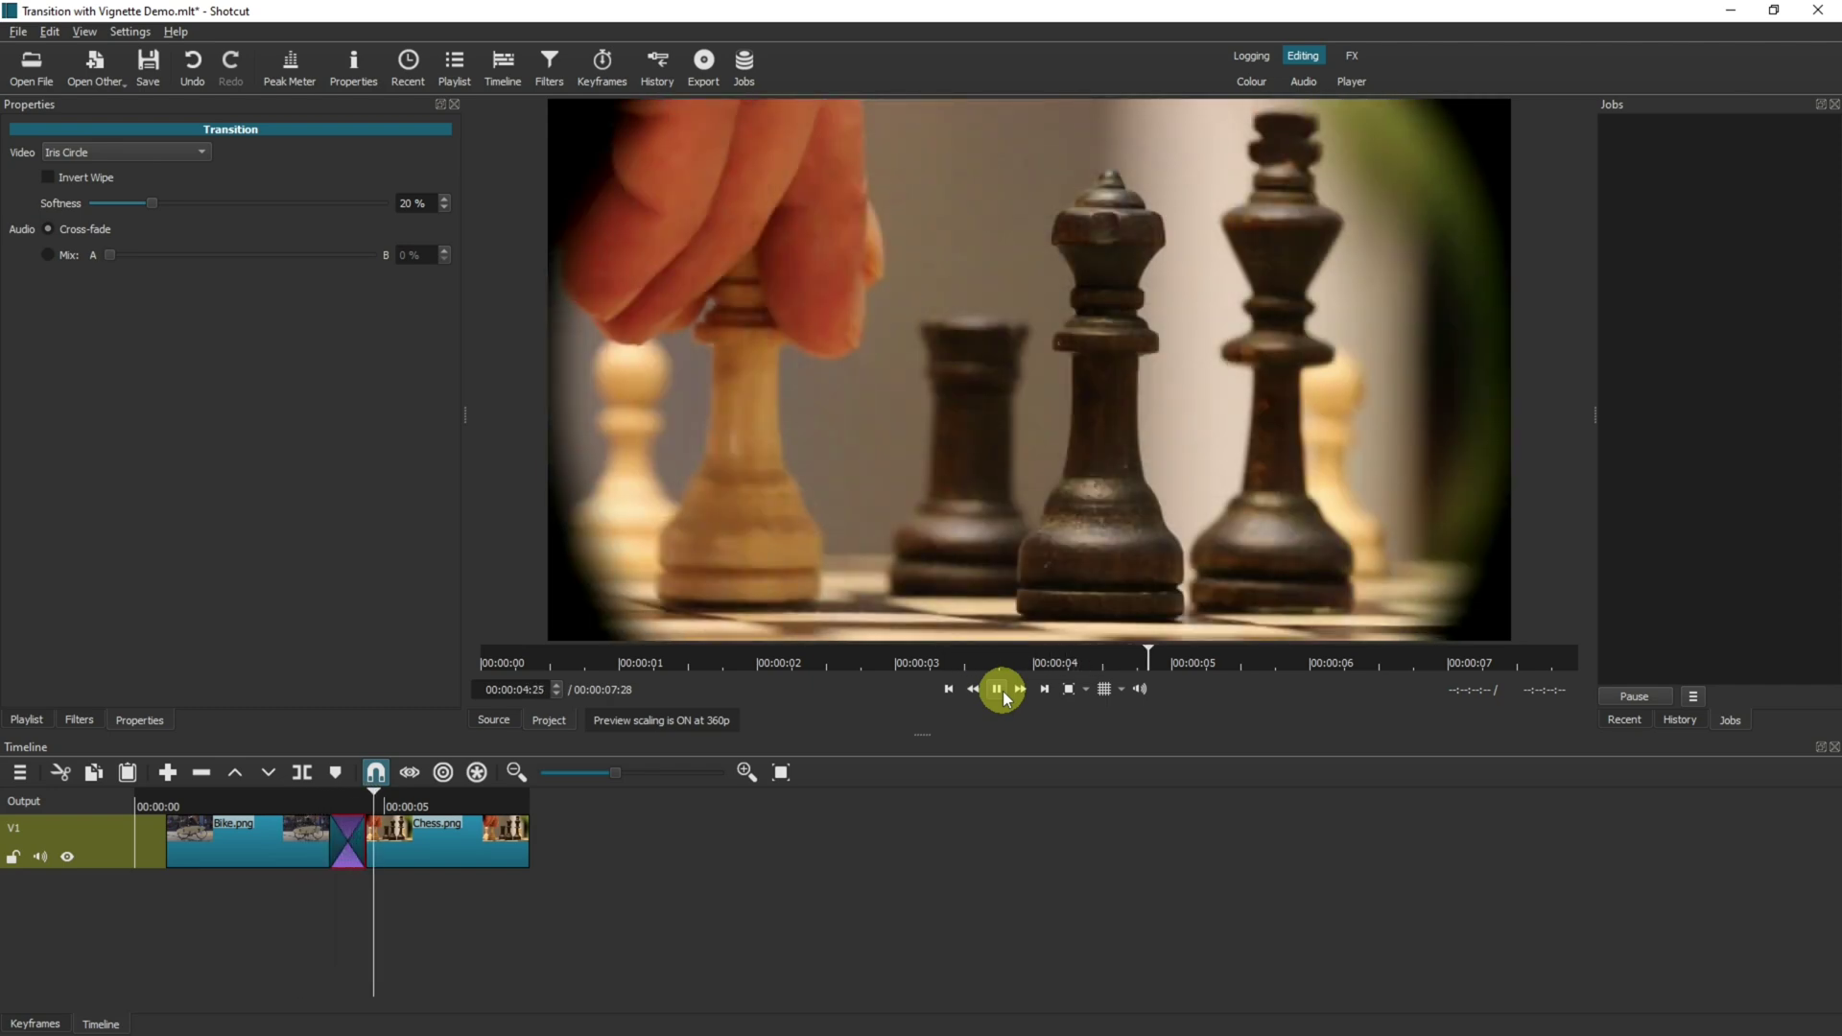
click(1004, 691)
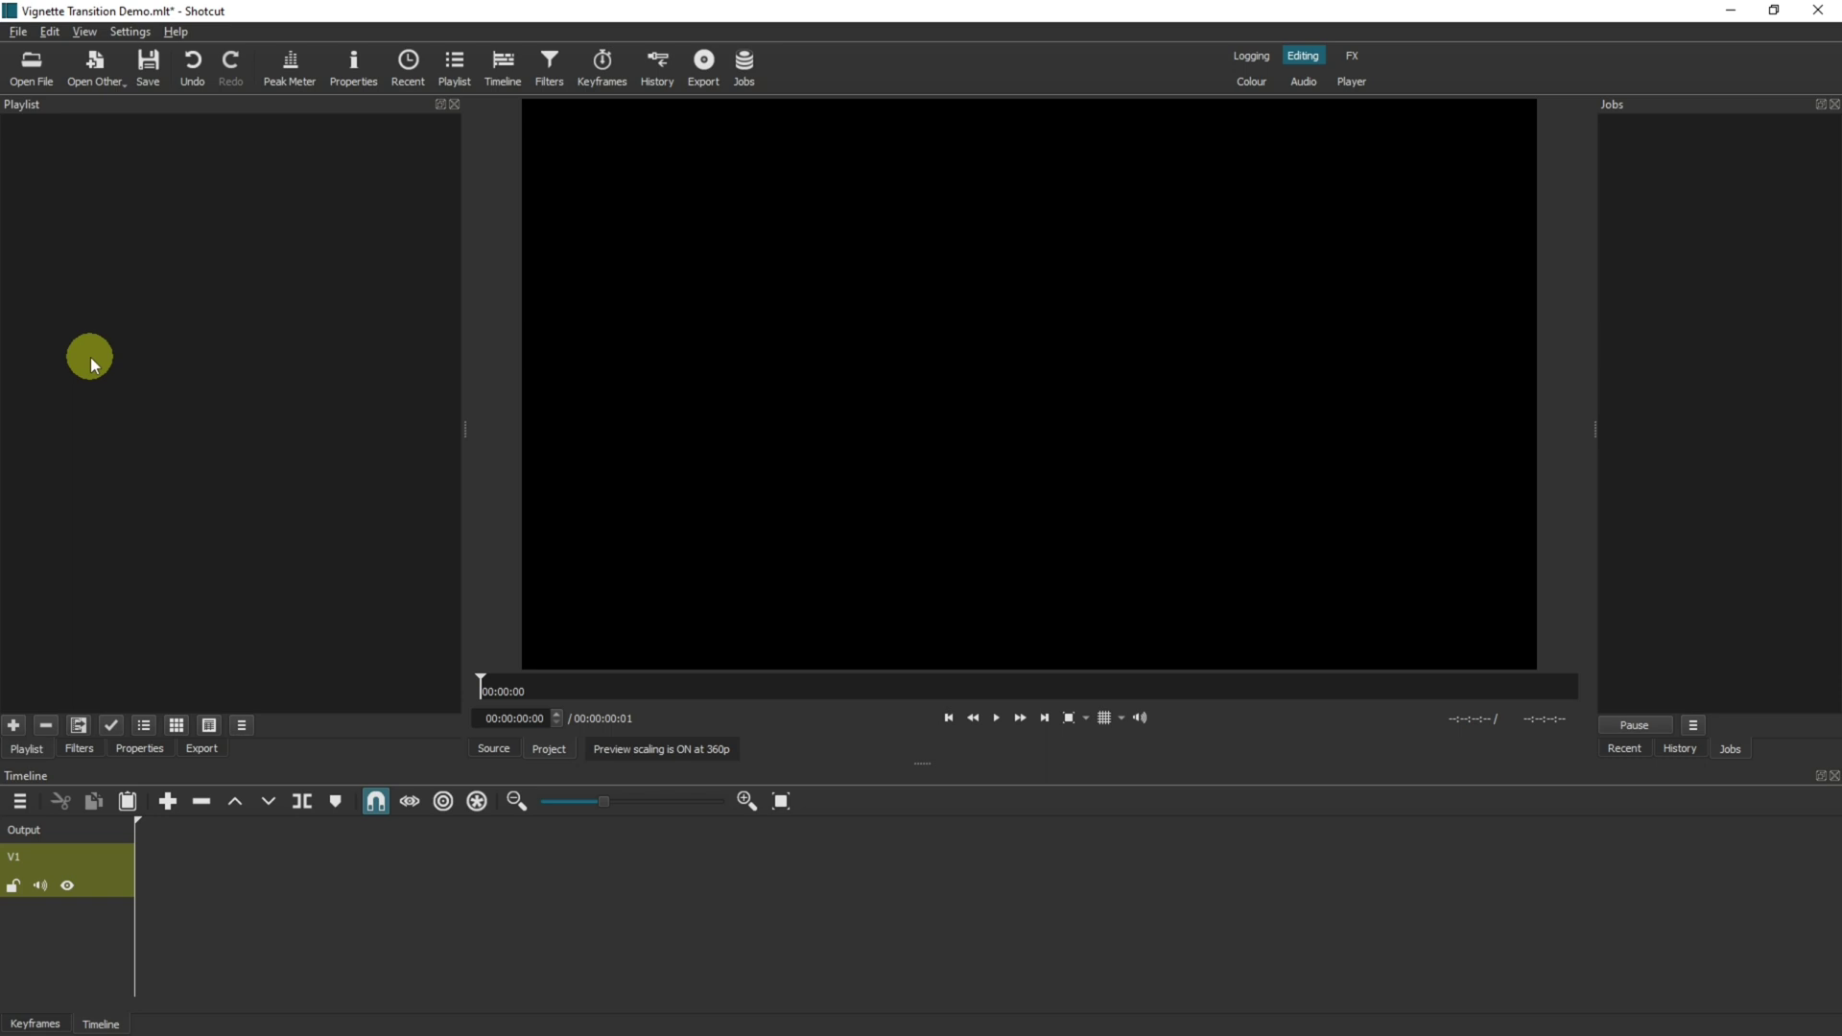
Import Bike, Chess, Elephant and Football PNGs into the playlist and place Bike.png on V1
click(41, 73)
drag(210, 281, 531, 175)
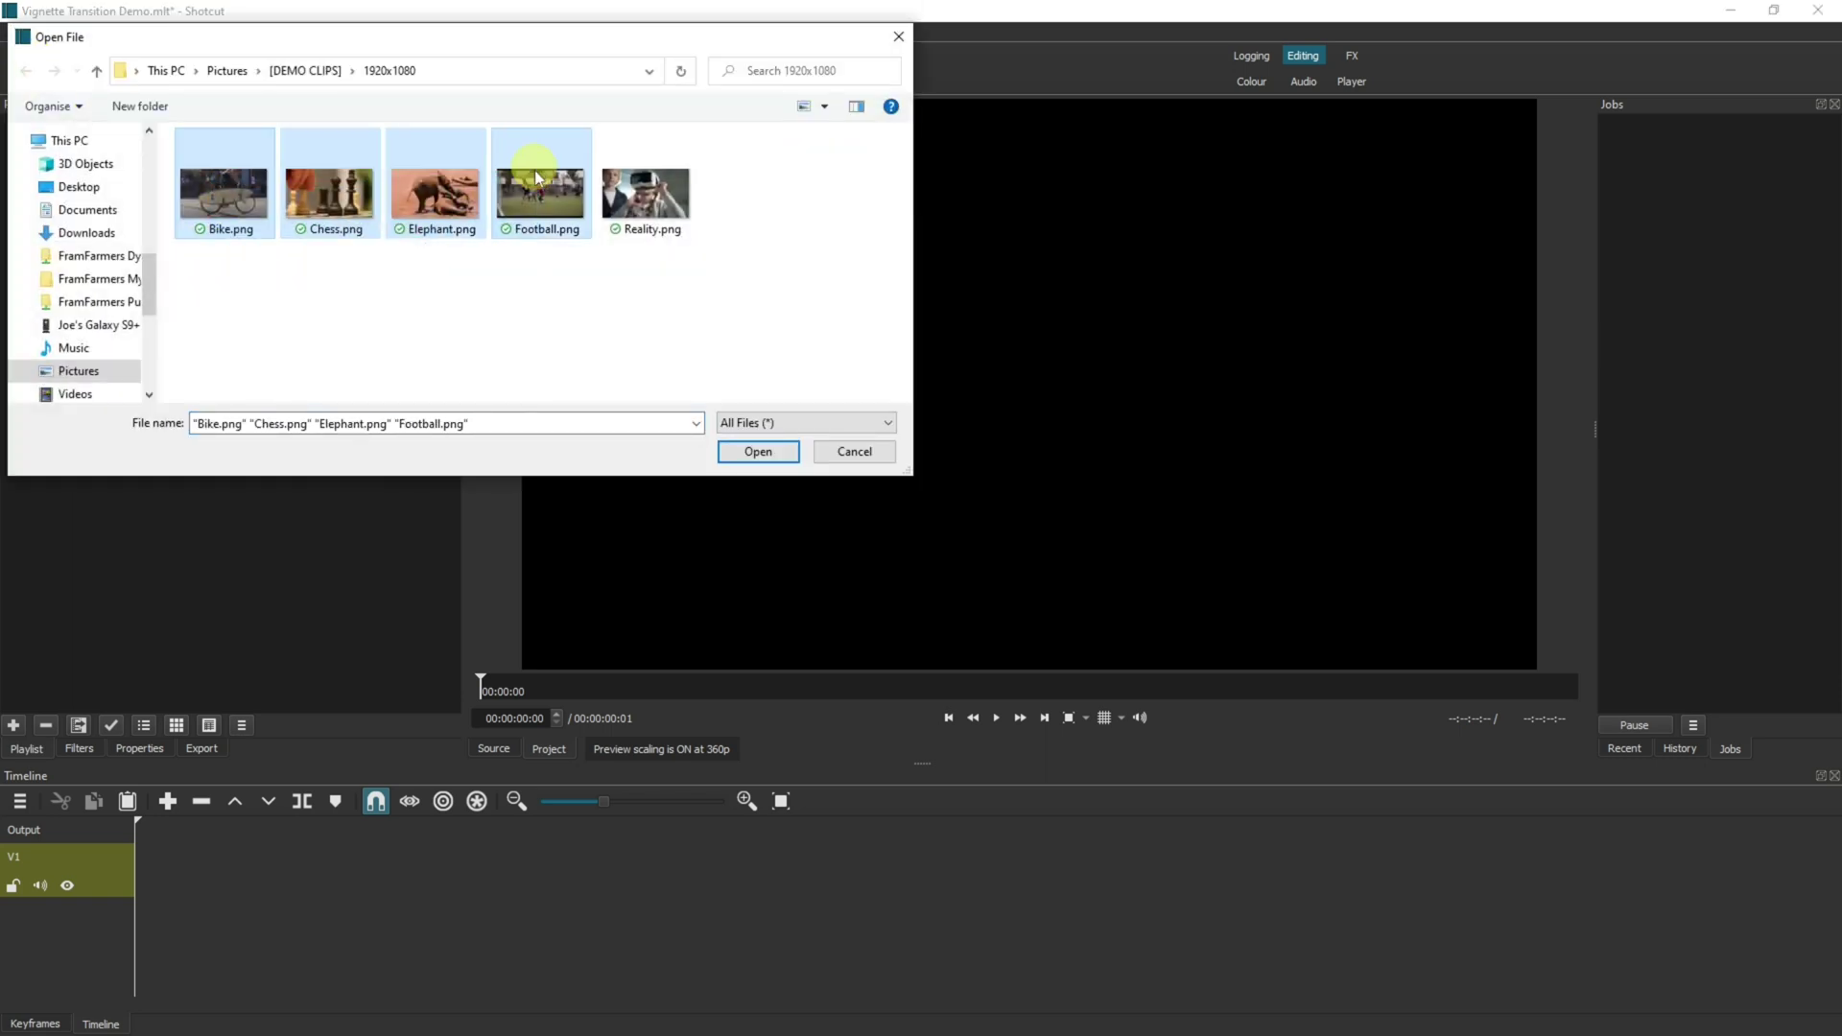
click(758, 451)
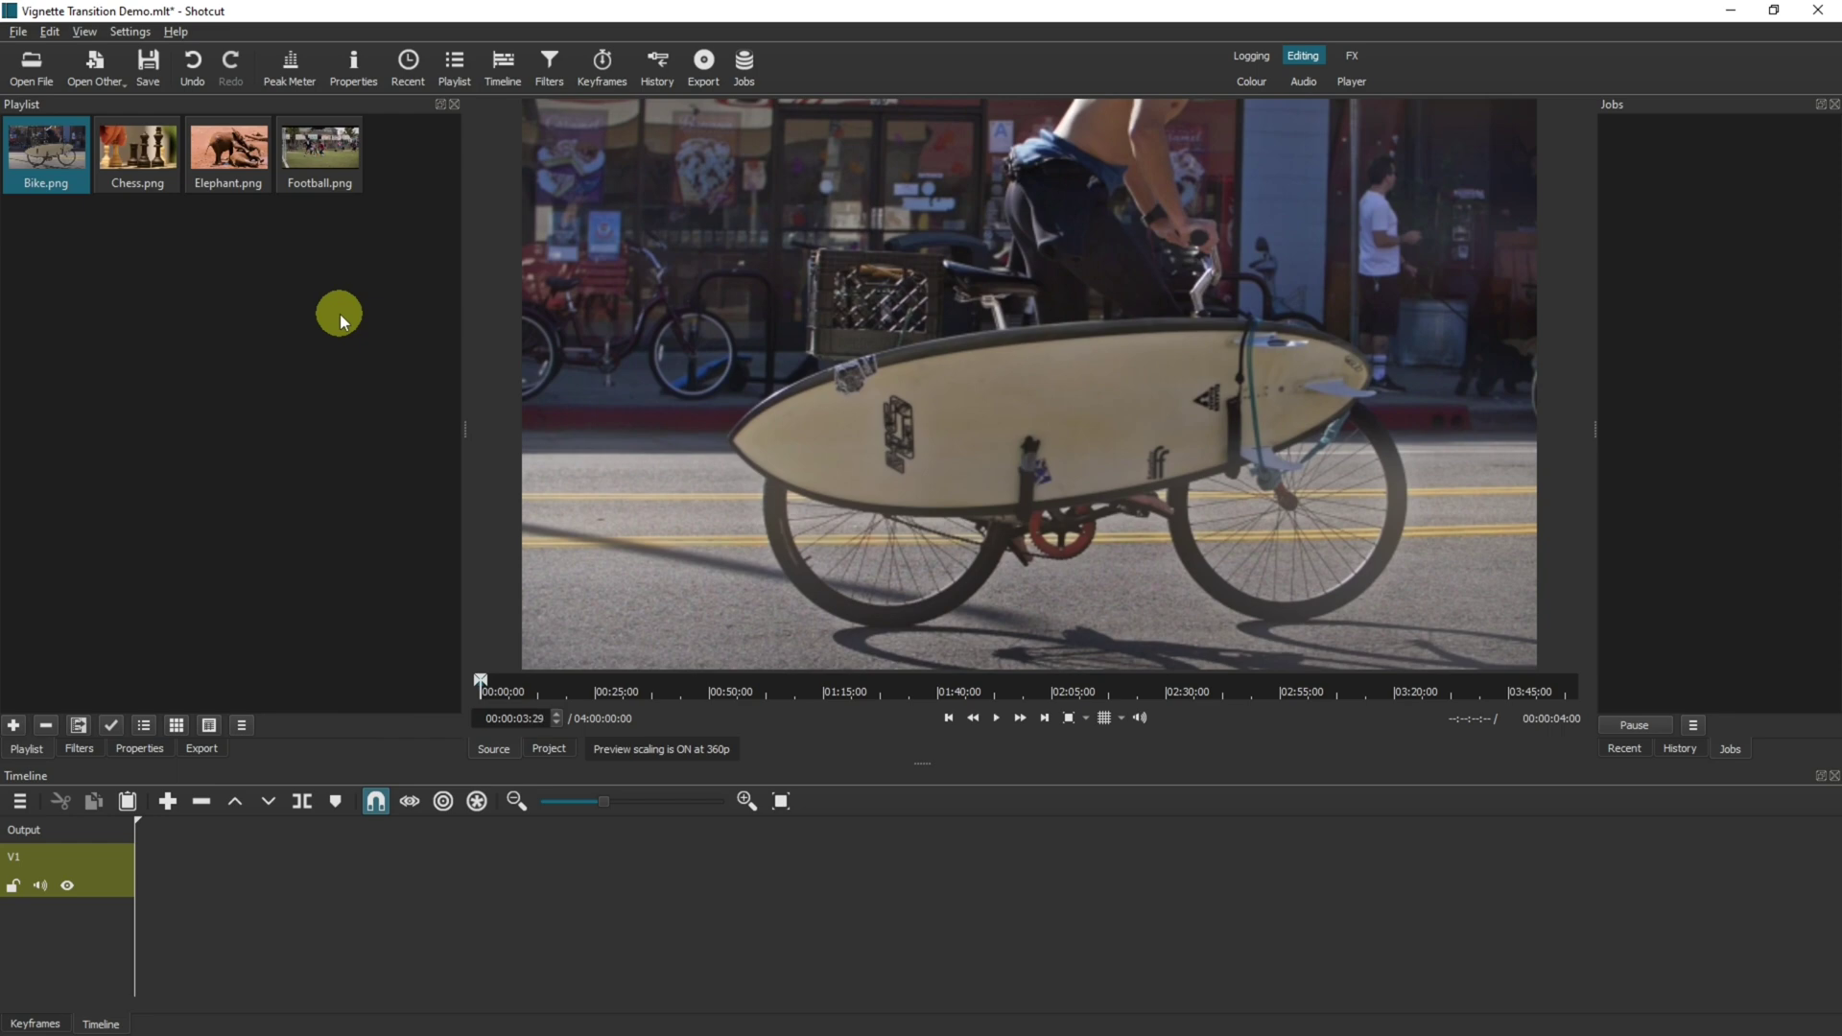
drag(81, 239, 144, 860)
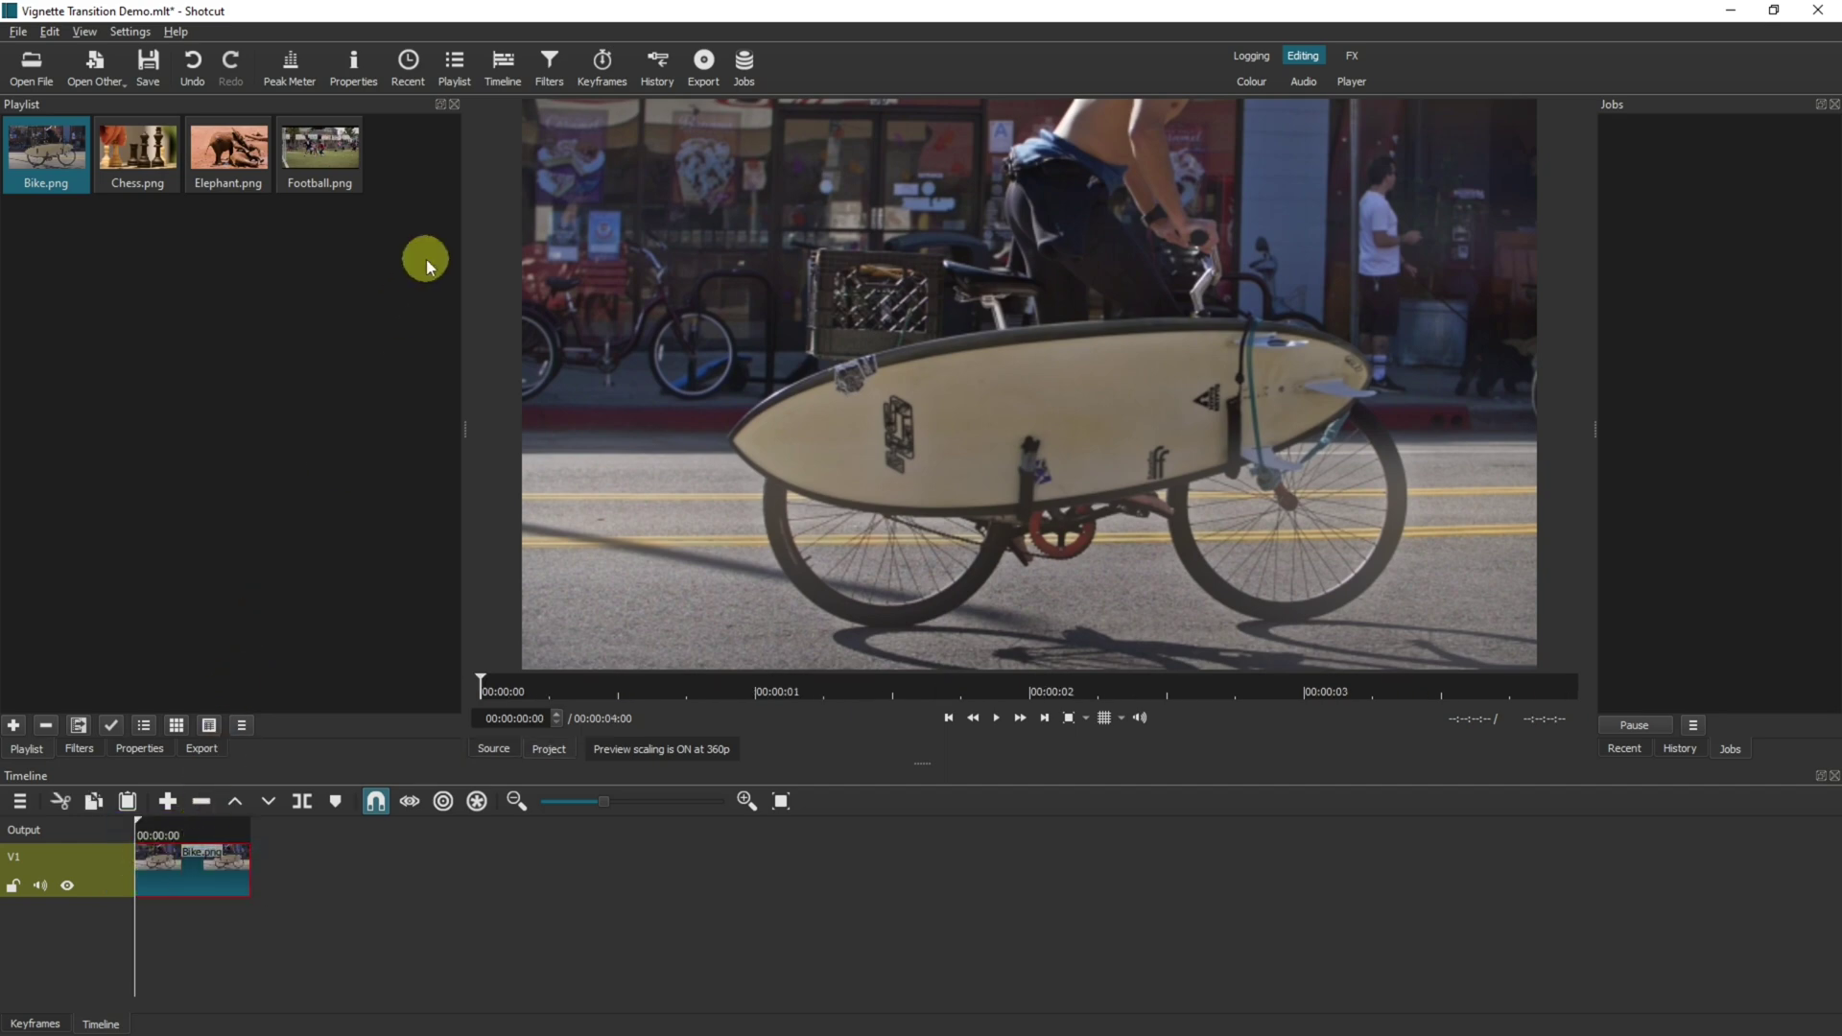
Add a Vignette filter to Bike, raise its feathering and turn off non-linear feathering
click(550, 86)
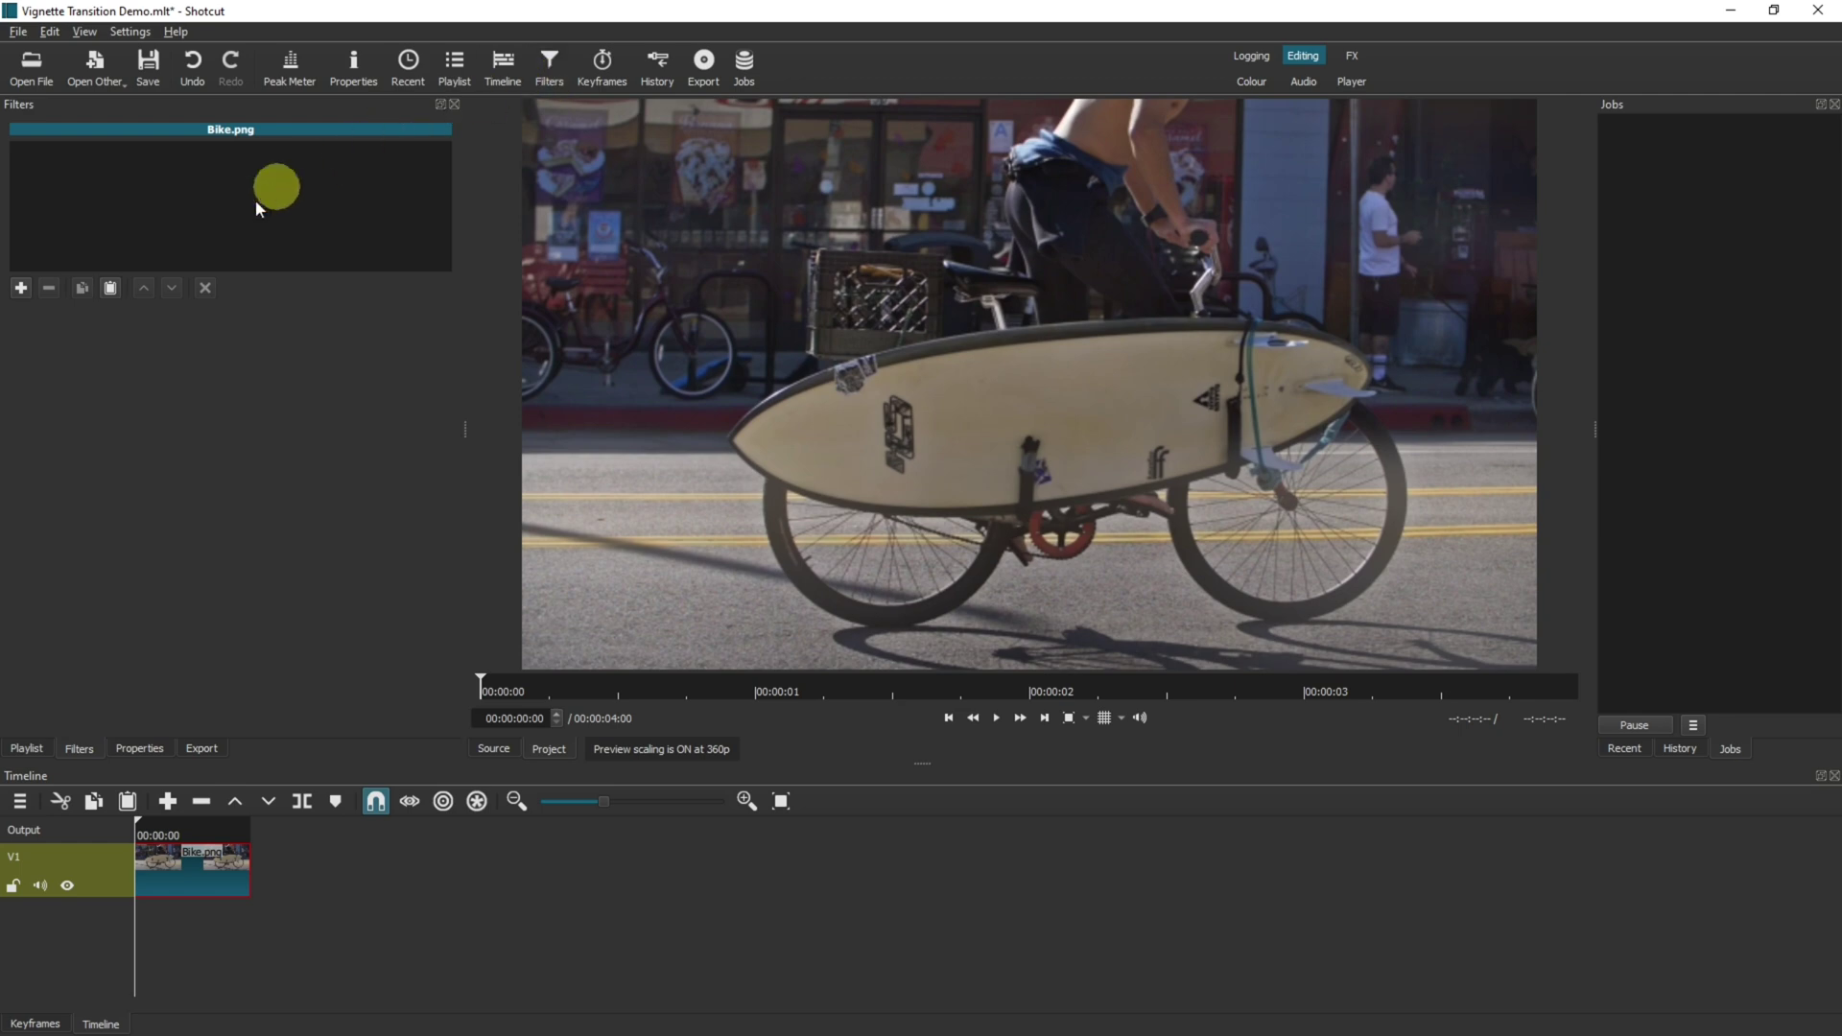
click(19, 288)
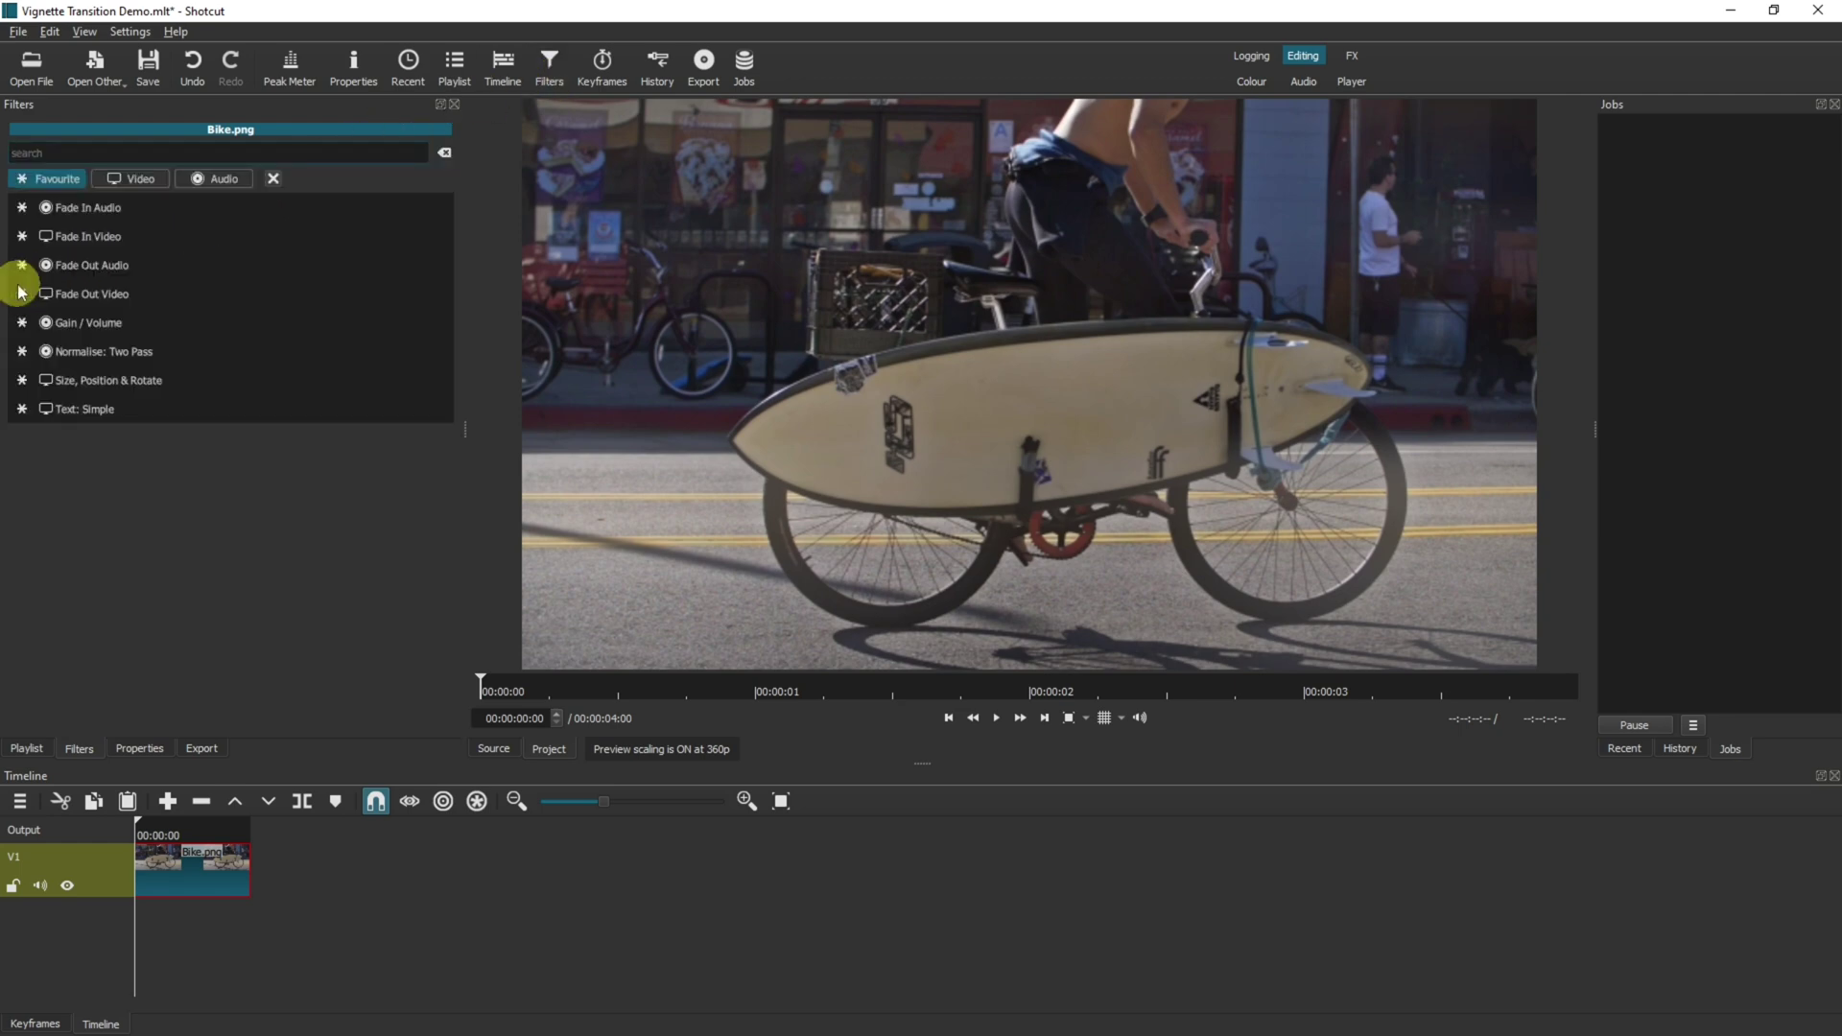
text(vignette)
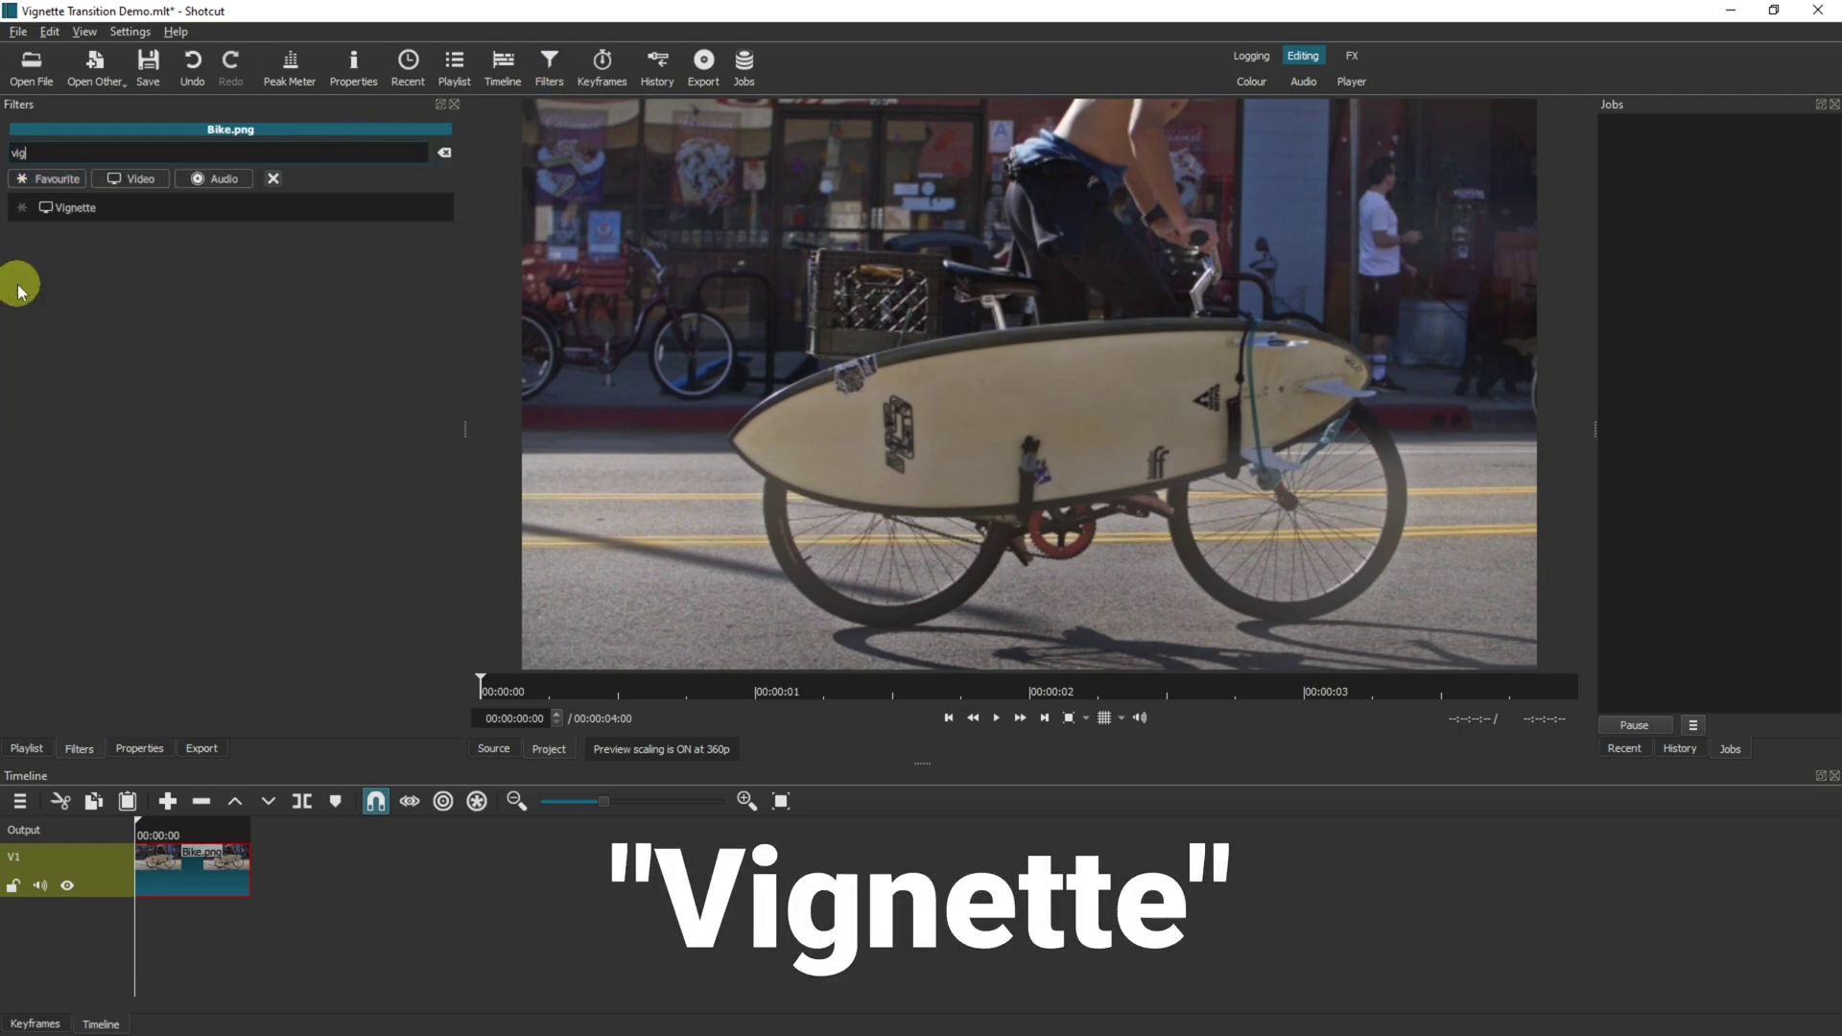
click(73, 215)
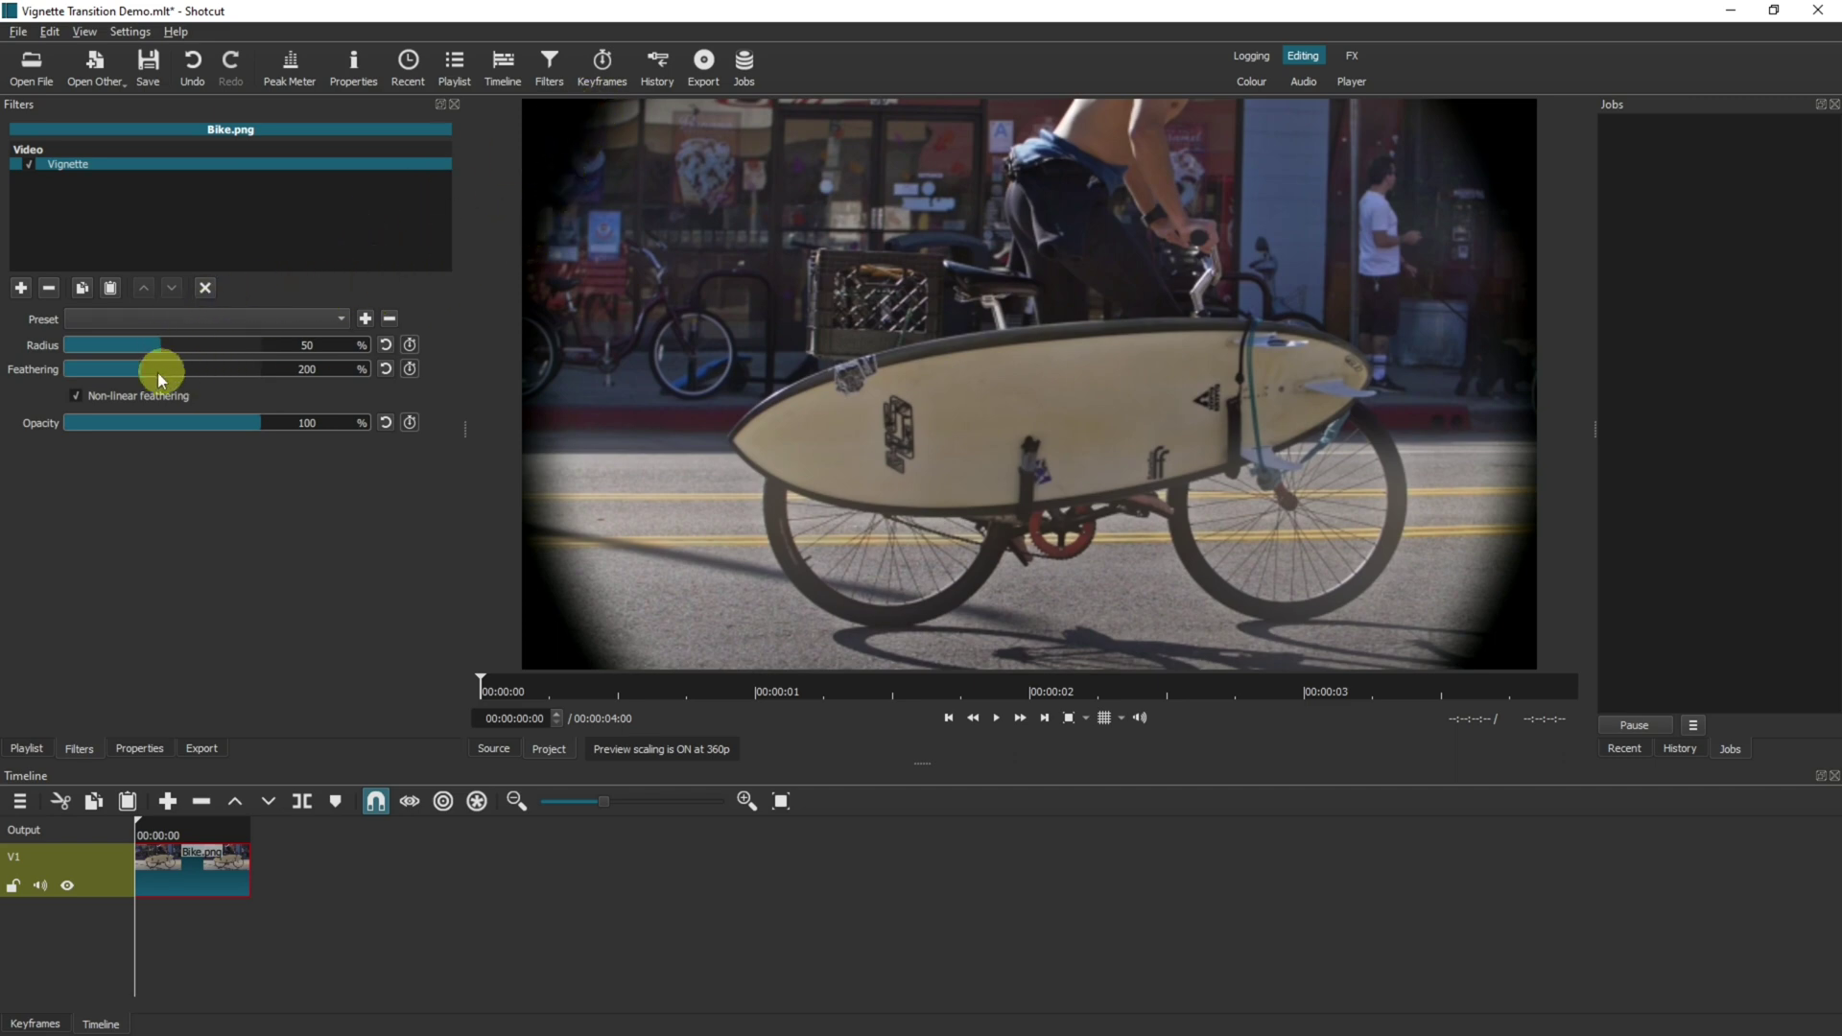
drag(142, 372, 287, 385)
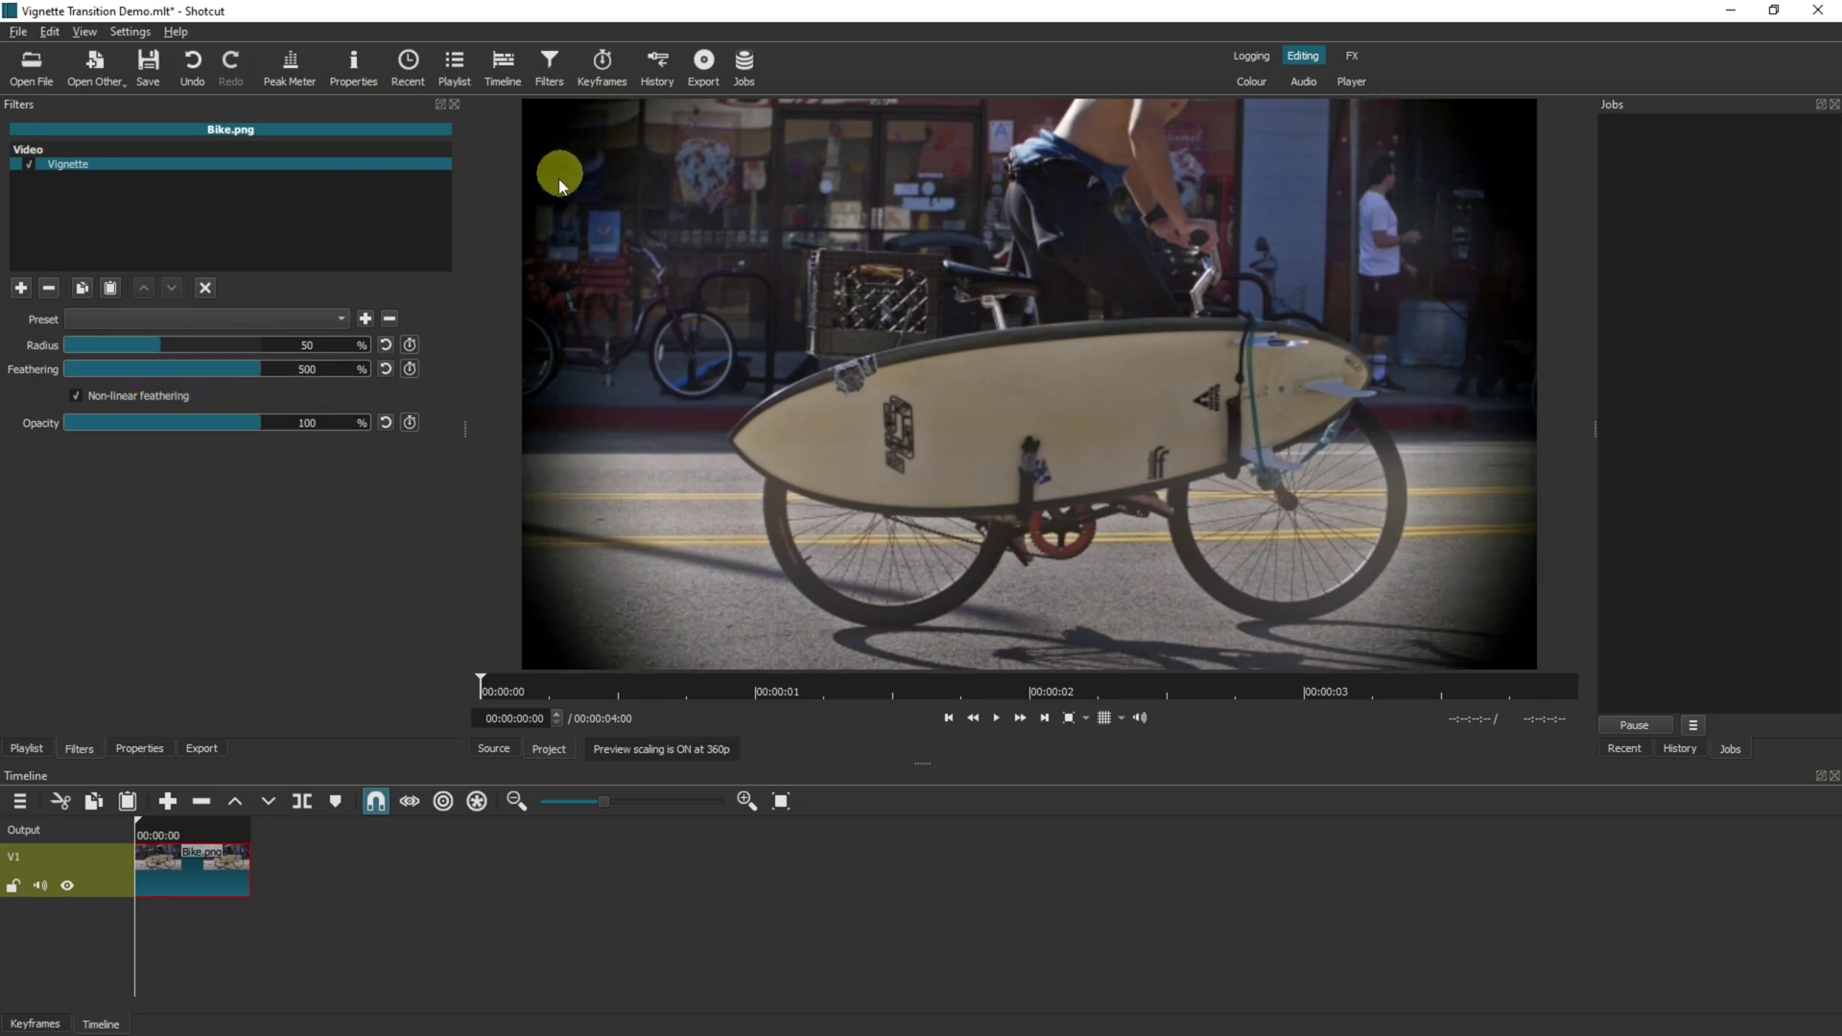
click(90, 396)
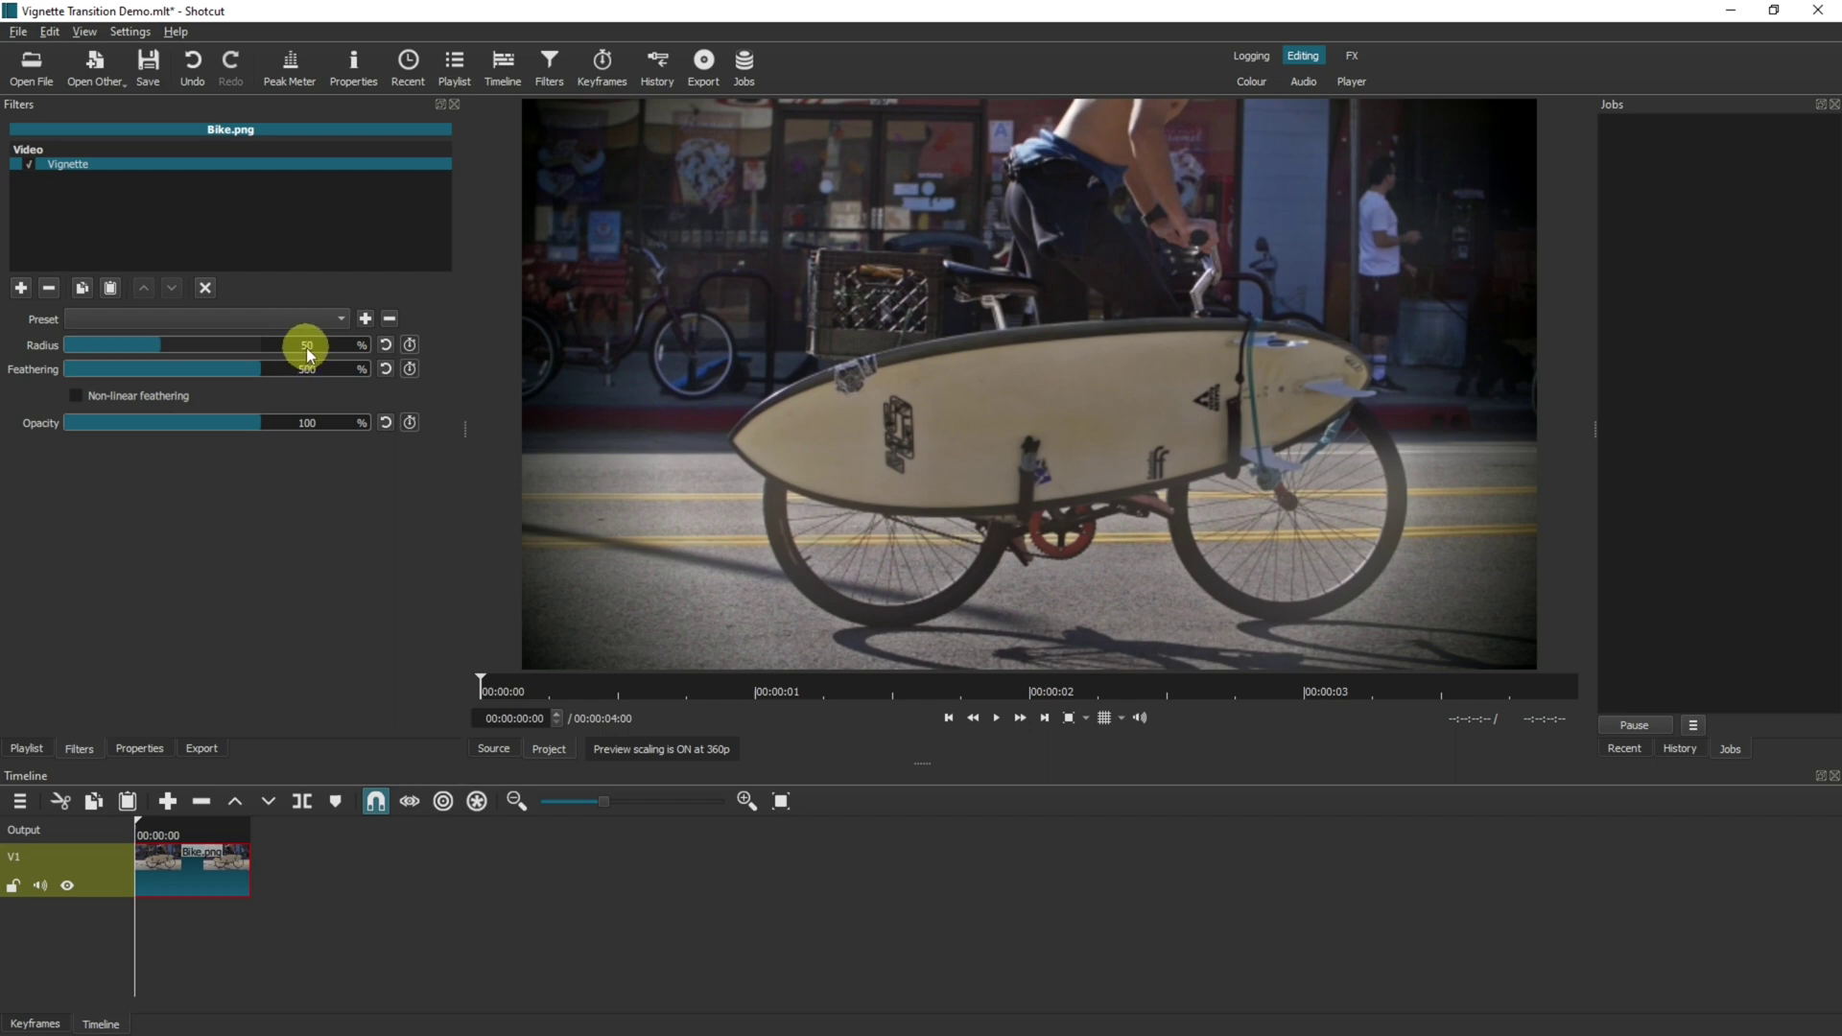
Keyframe Bike's vignette Radius from 0% at the clip start to 50% at 00:00:01:00
click(410, 345)
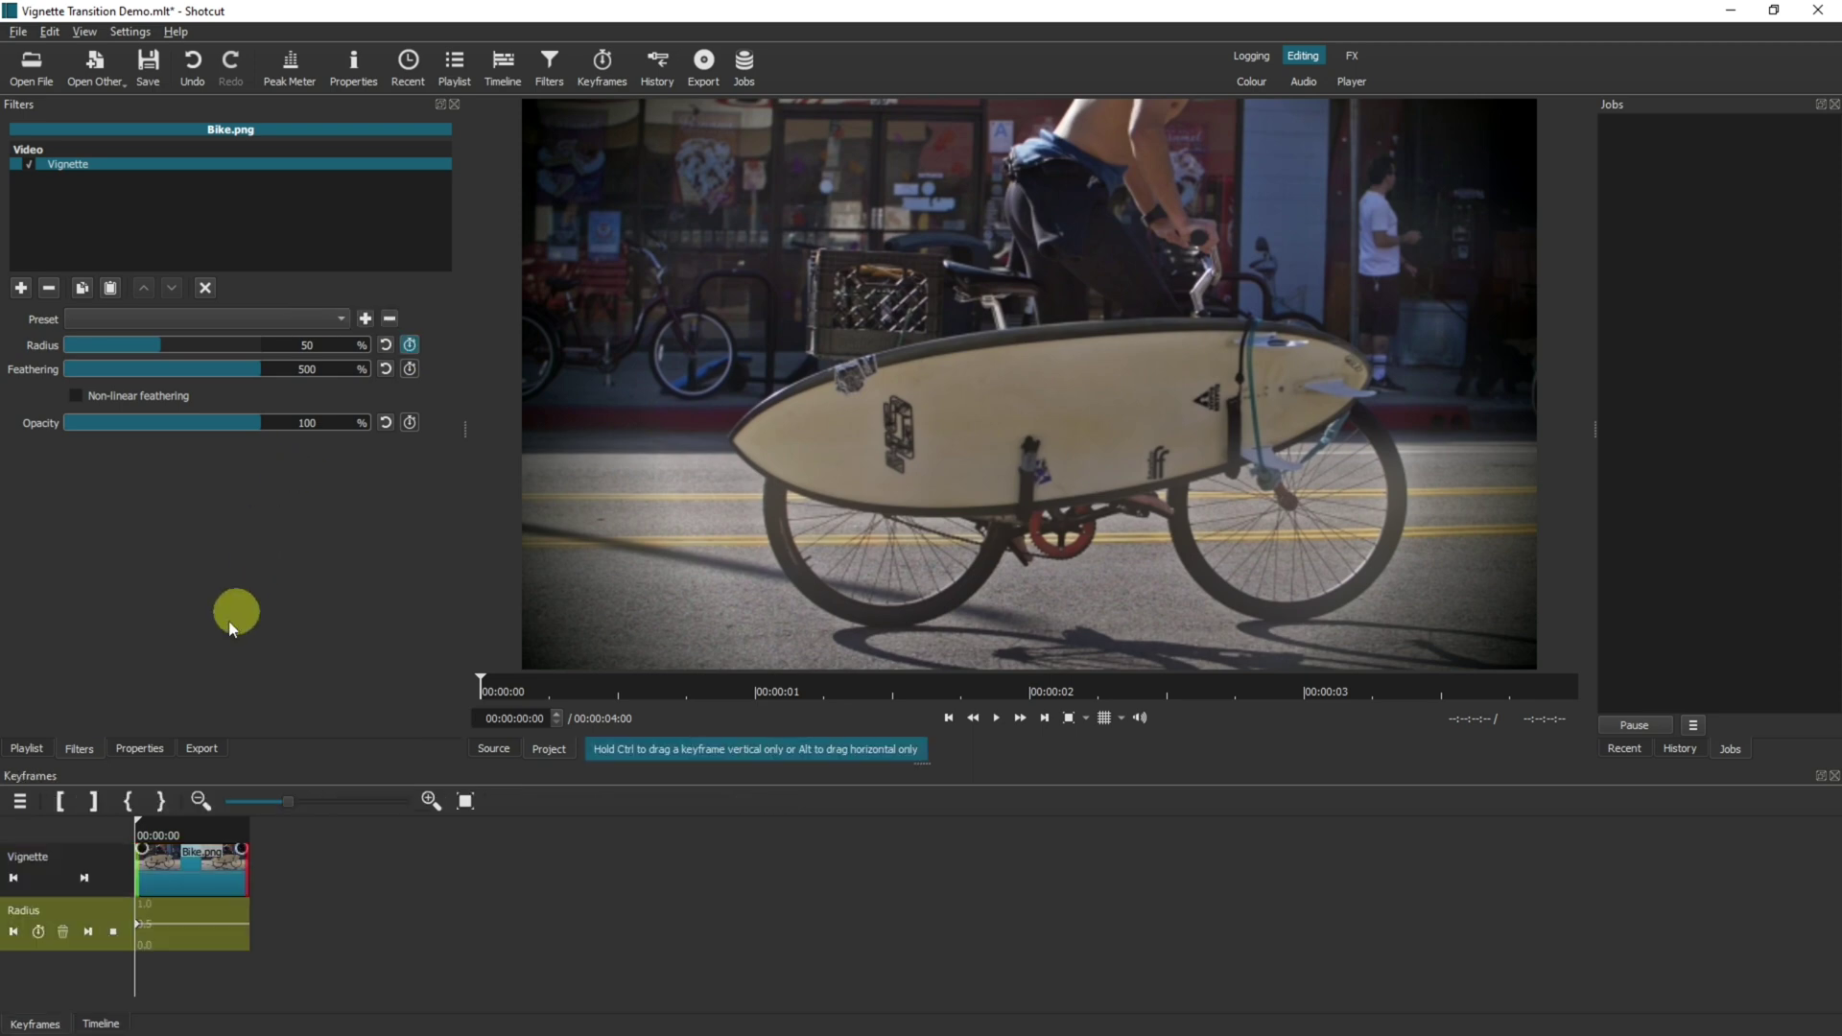
click(165, 837)
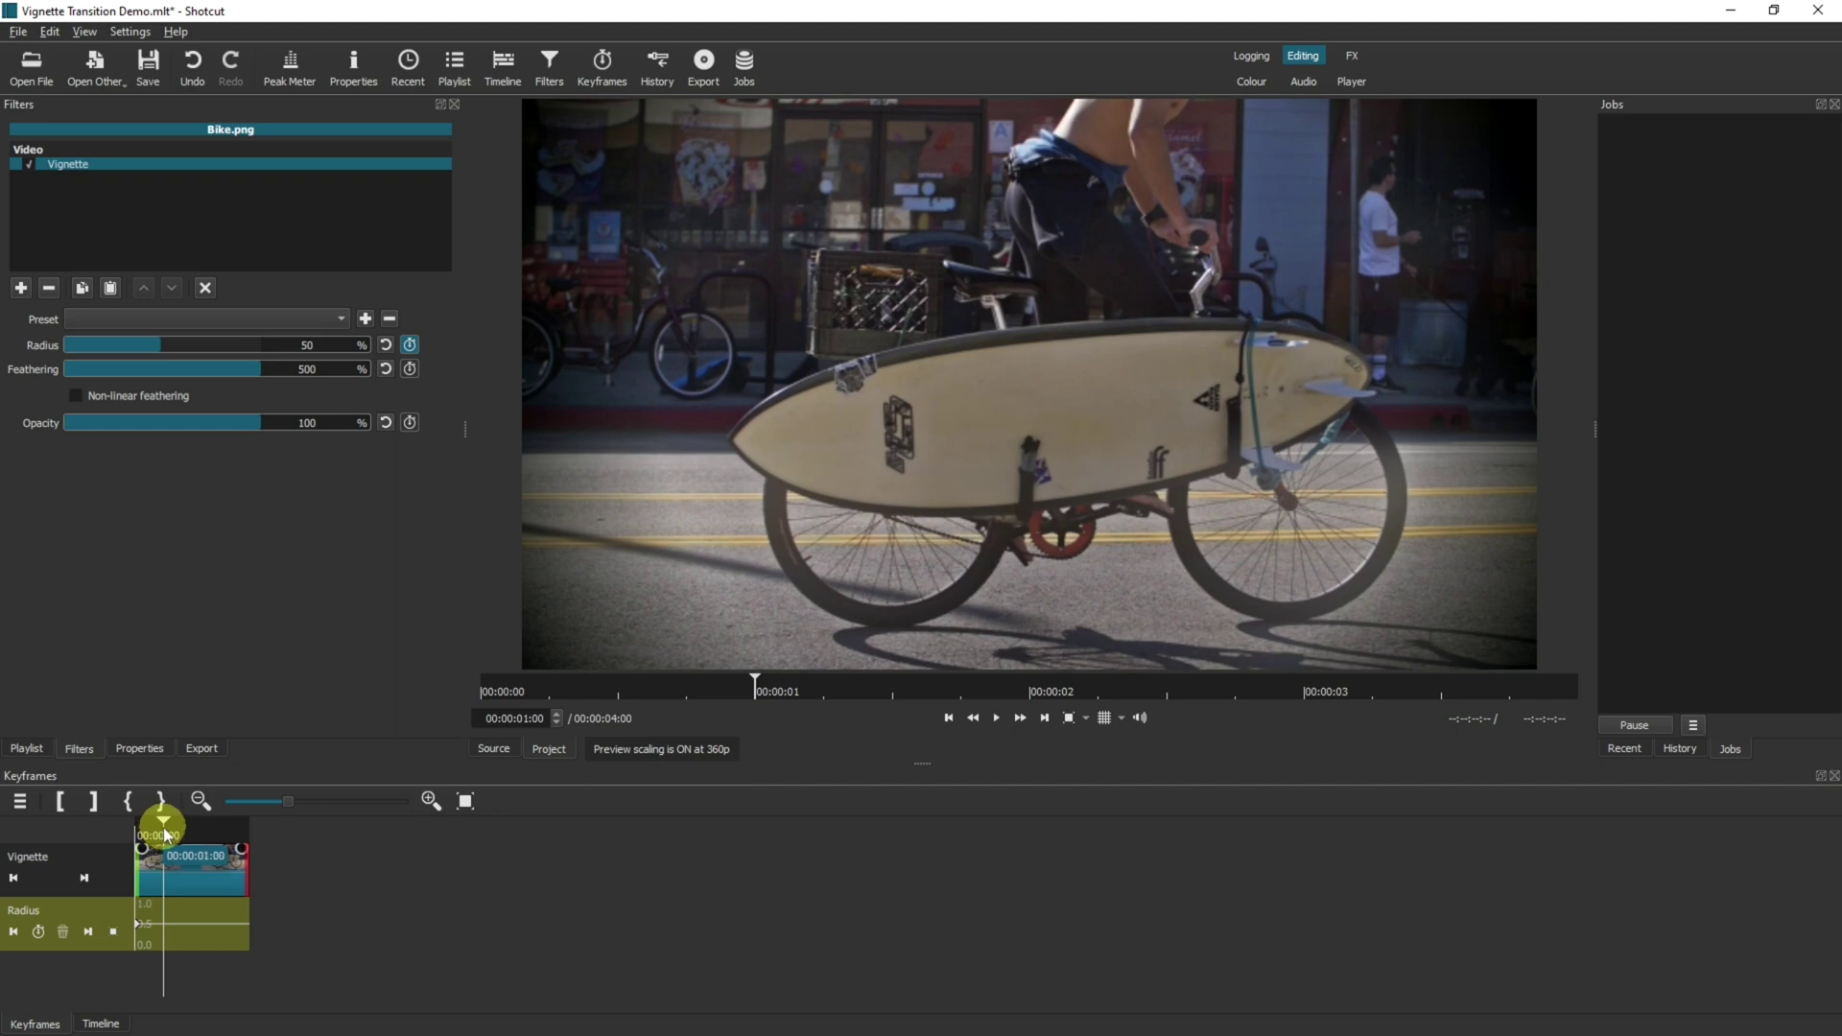
click(41, 931)
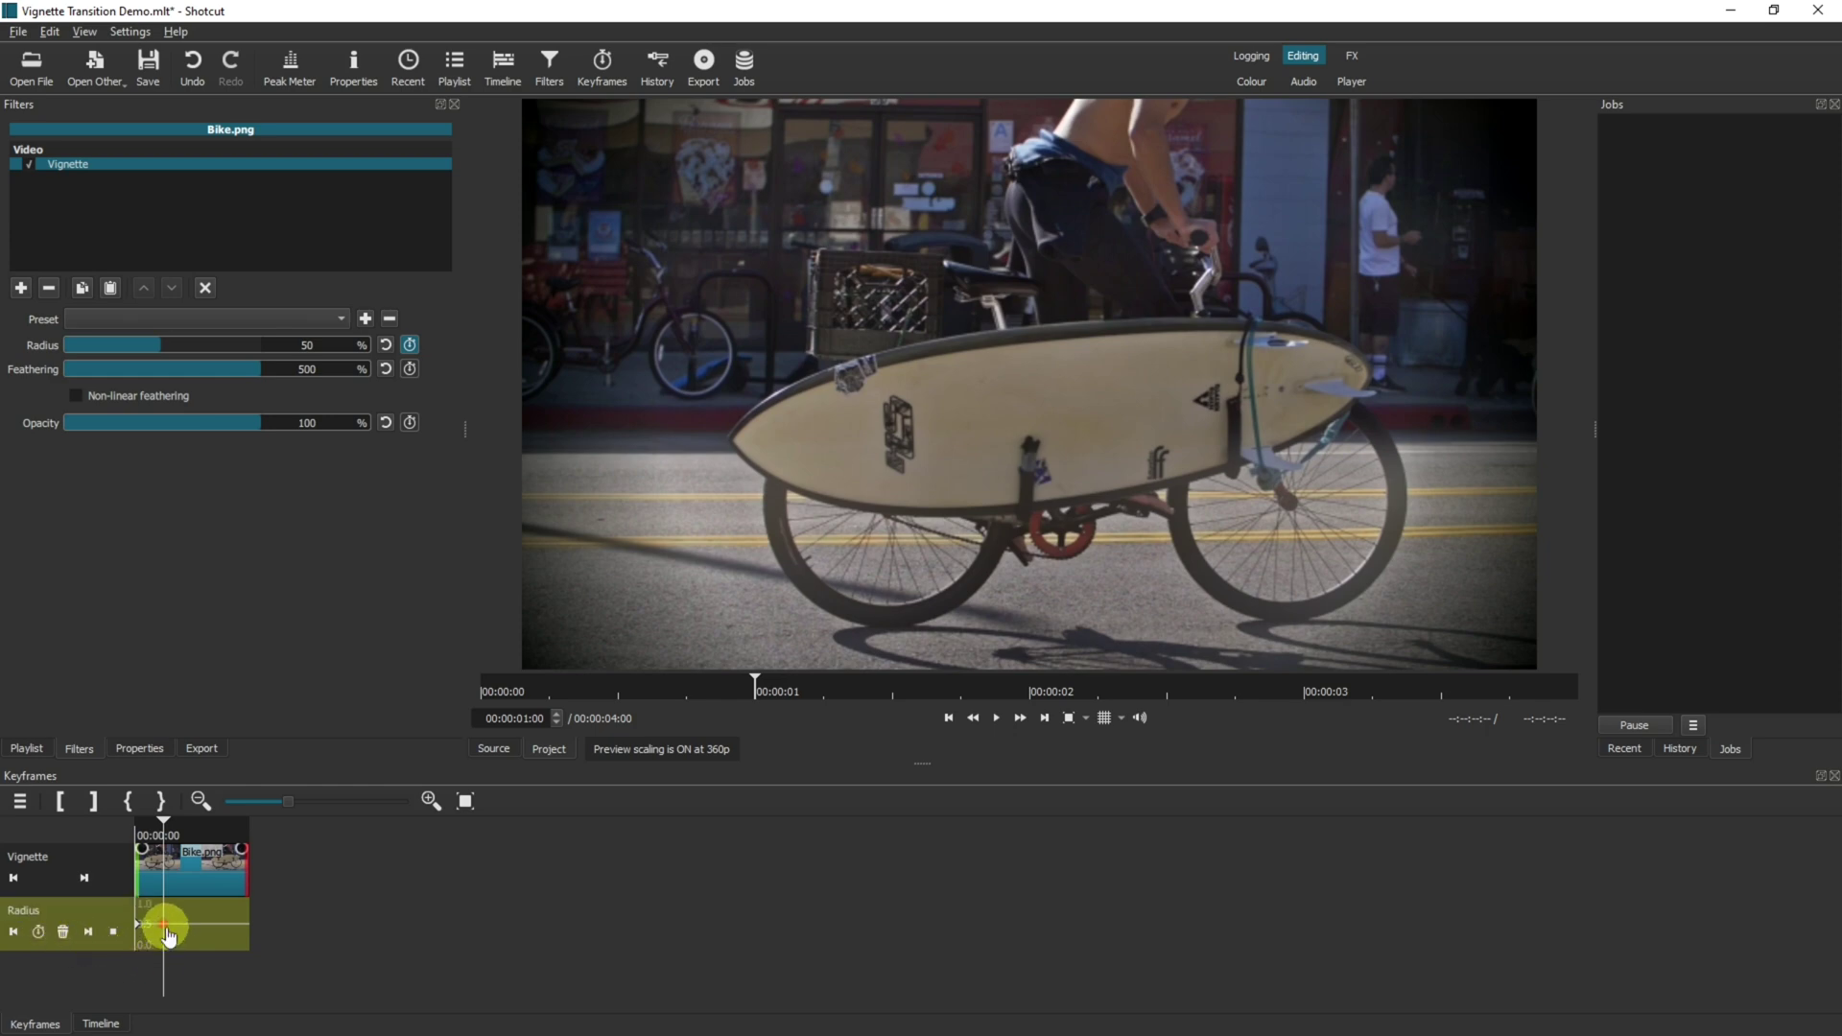
mouse_move(140, 933)
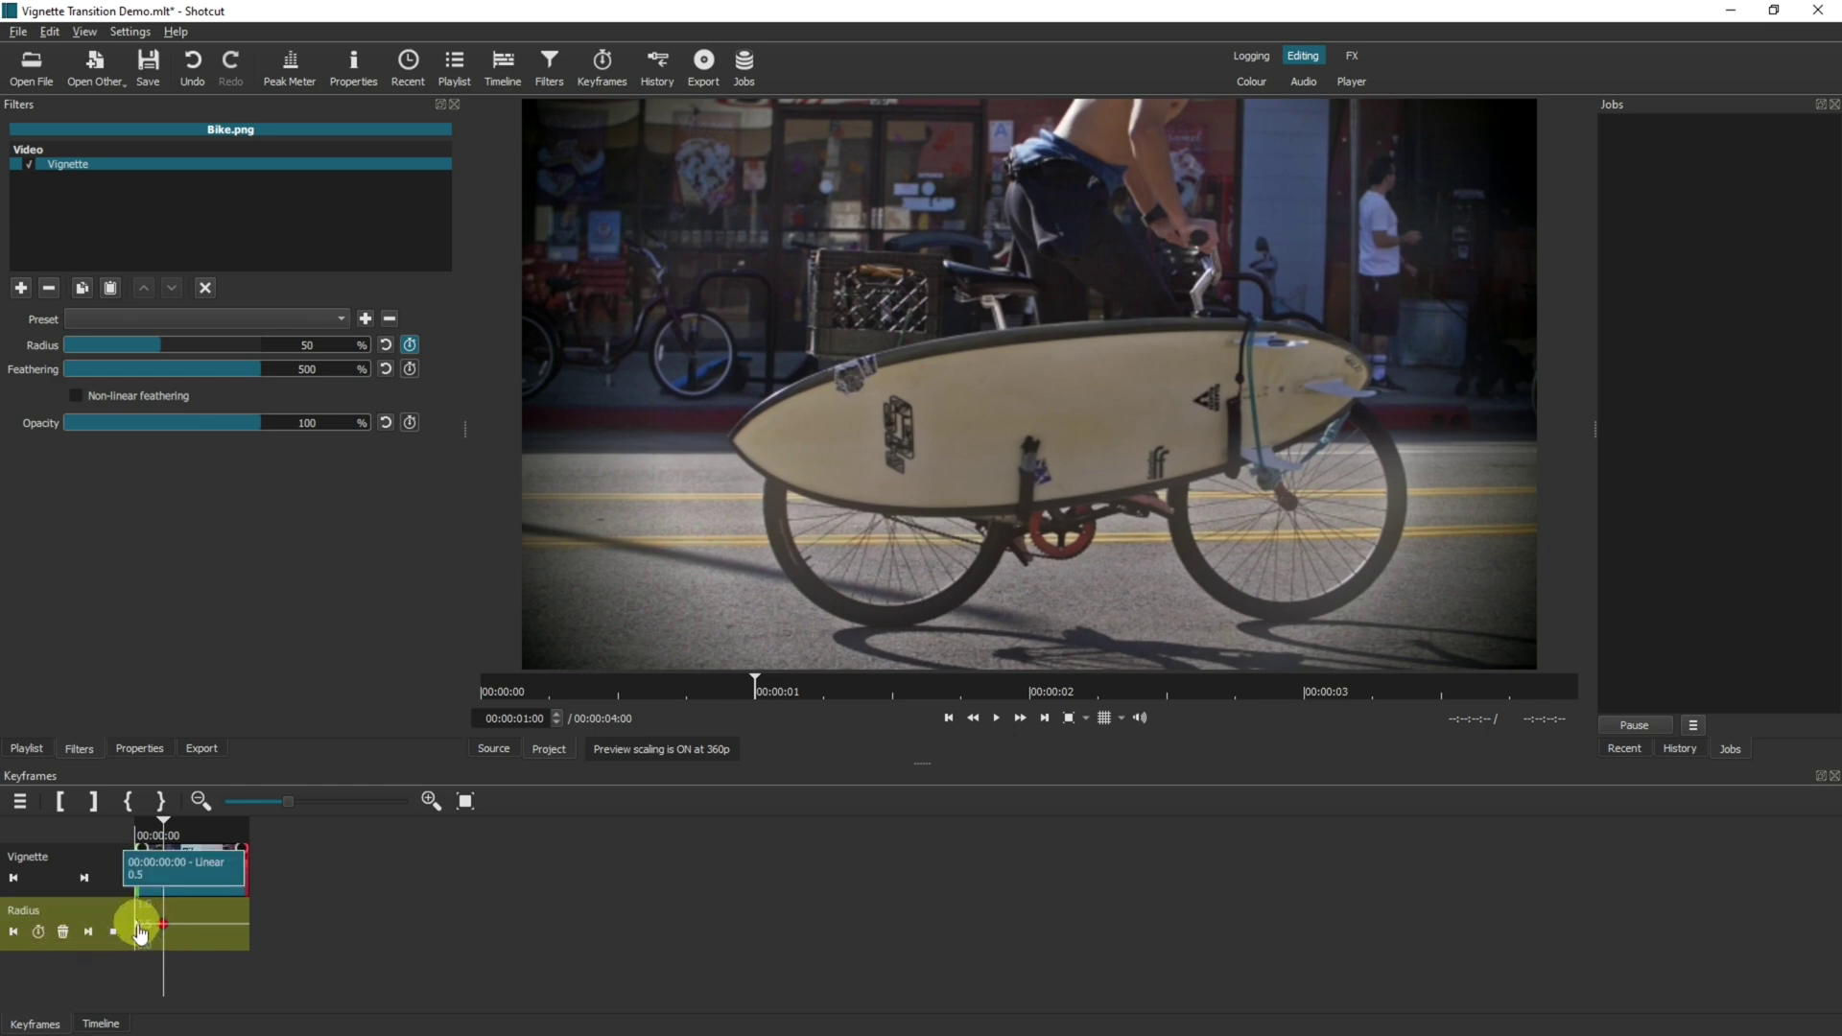
drag(140, 933, 132, 958)
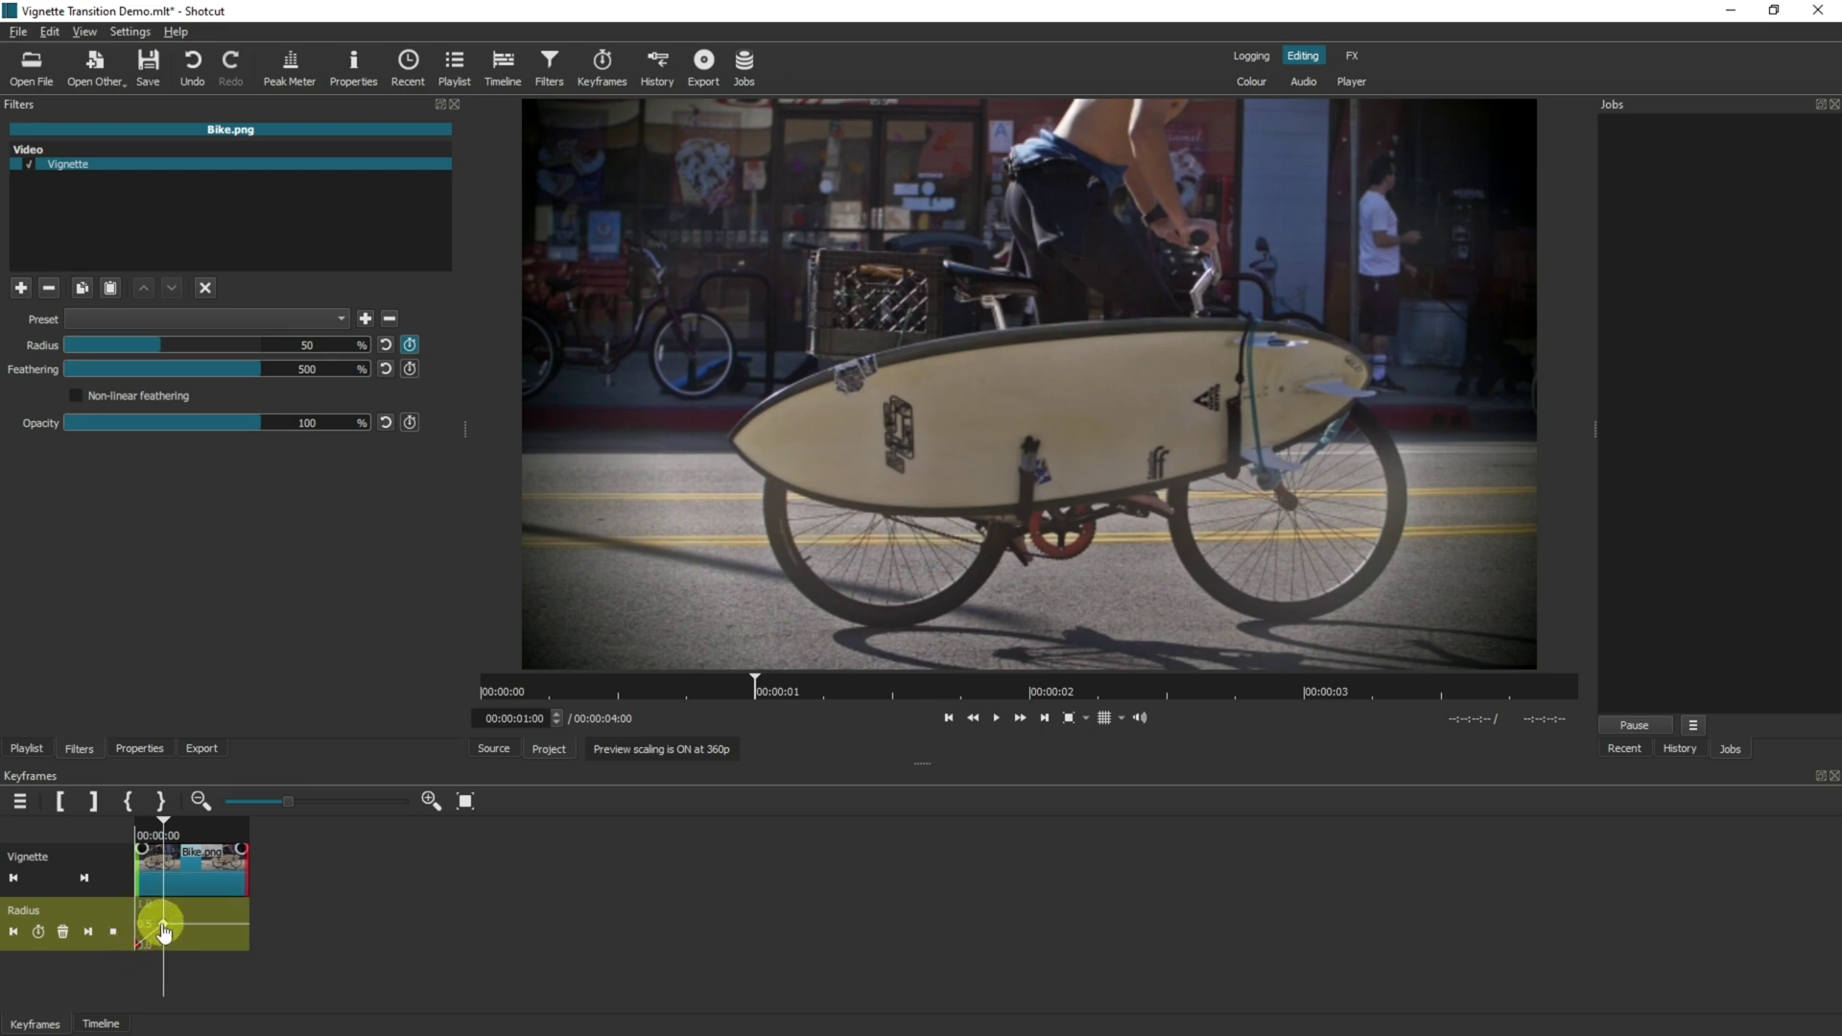
mouse_move(163, 925)
Play back the Bike clip's vignette opening animation from the start to check it
click(950, 720)
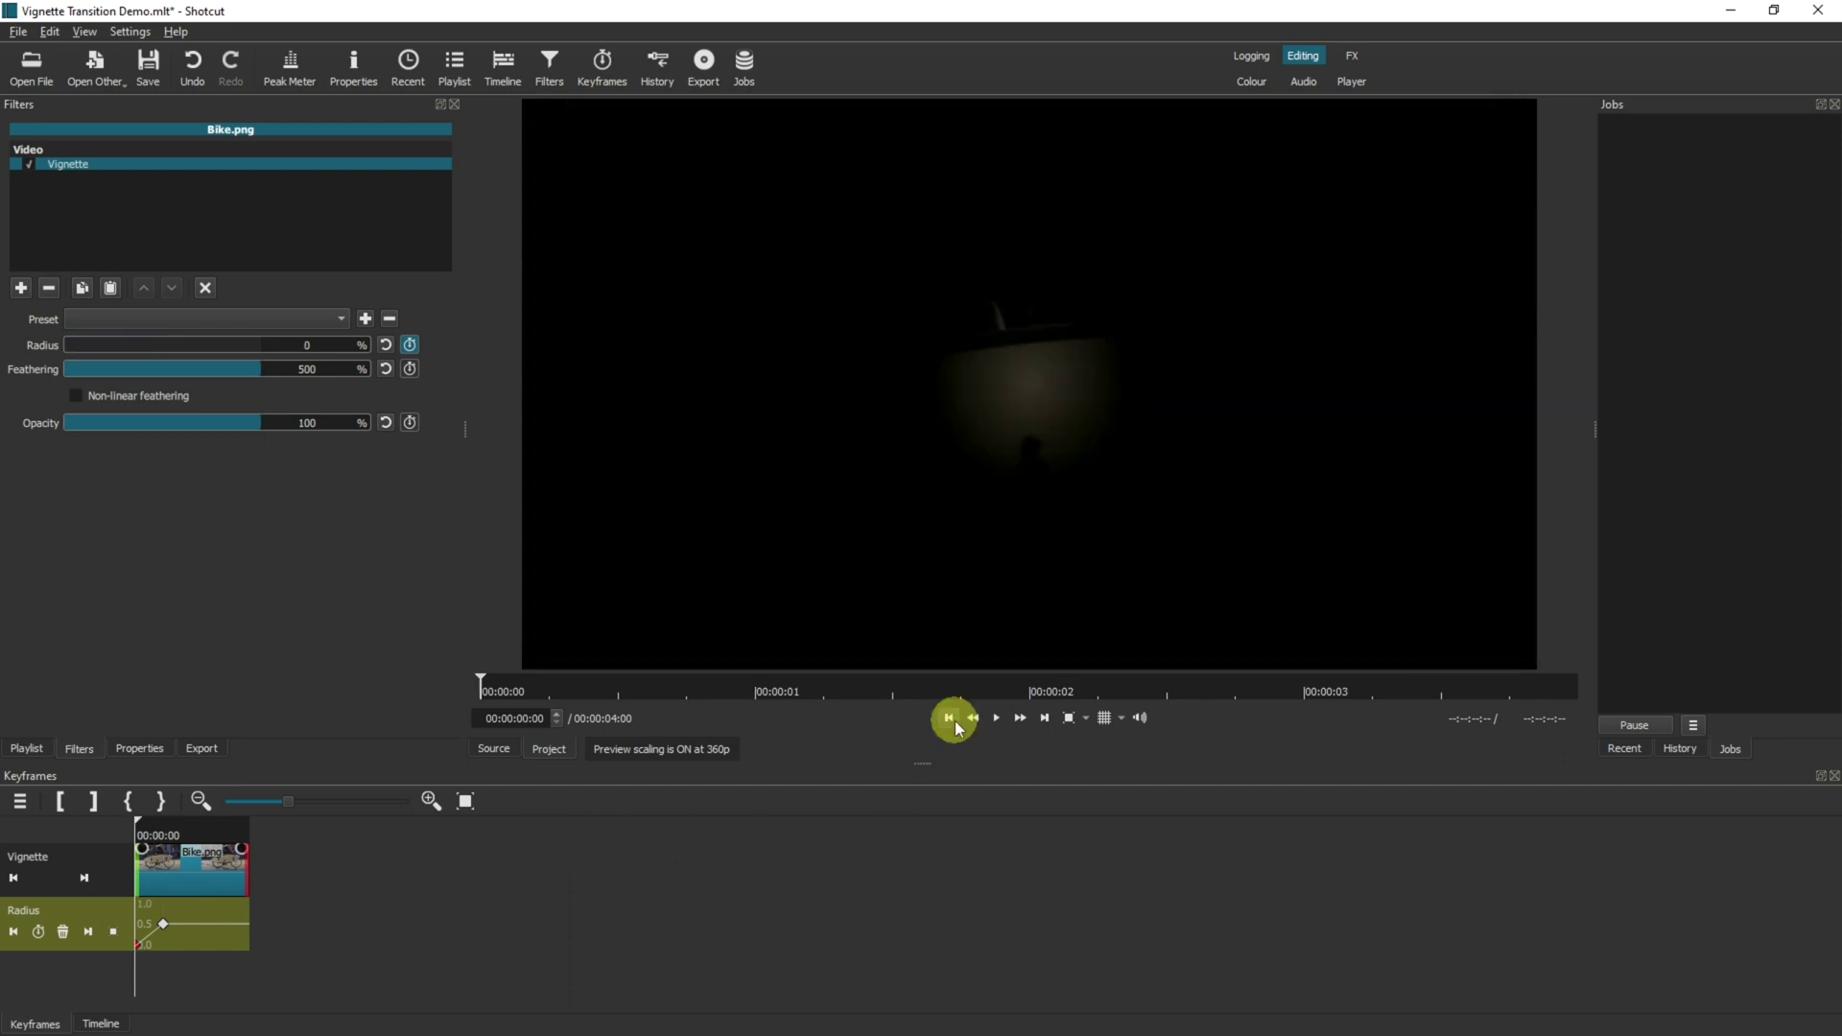
click(996, 719)
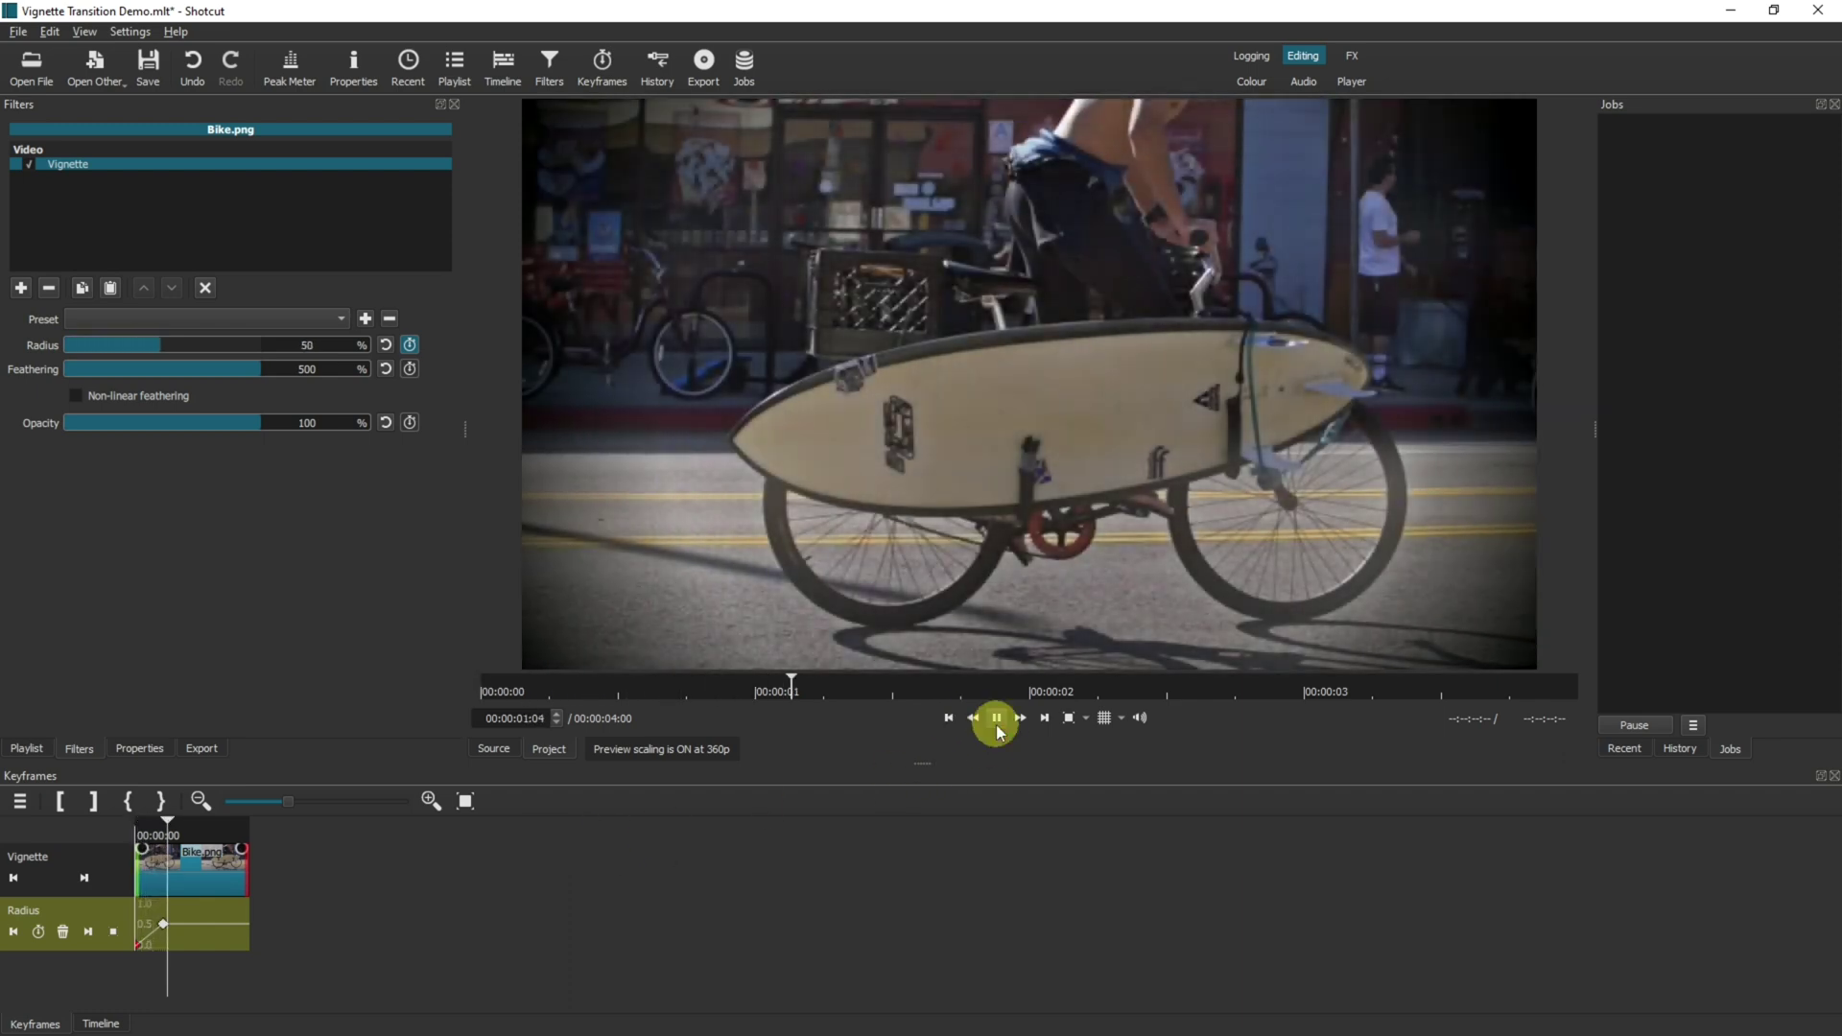
click(997, 719)
drag(192, 830, 120, 822)
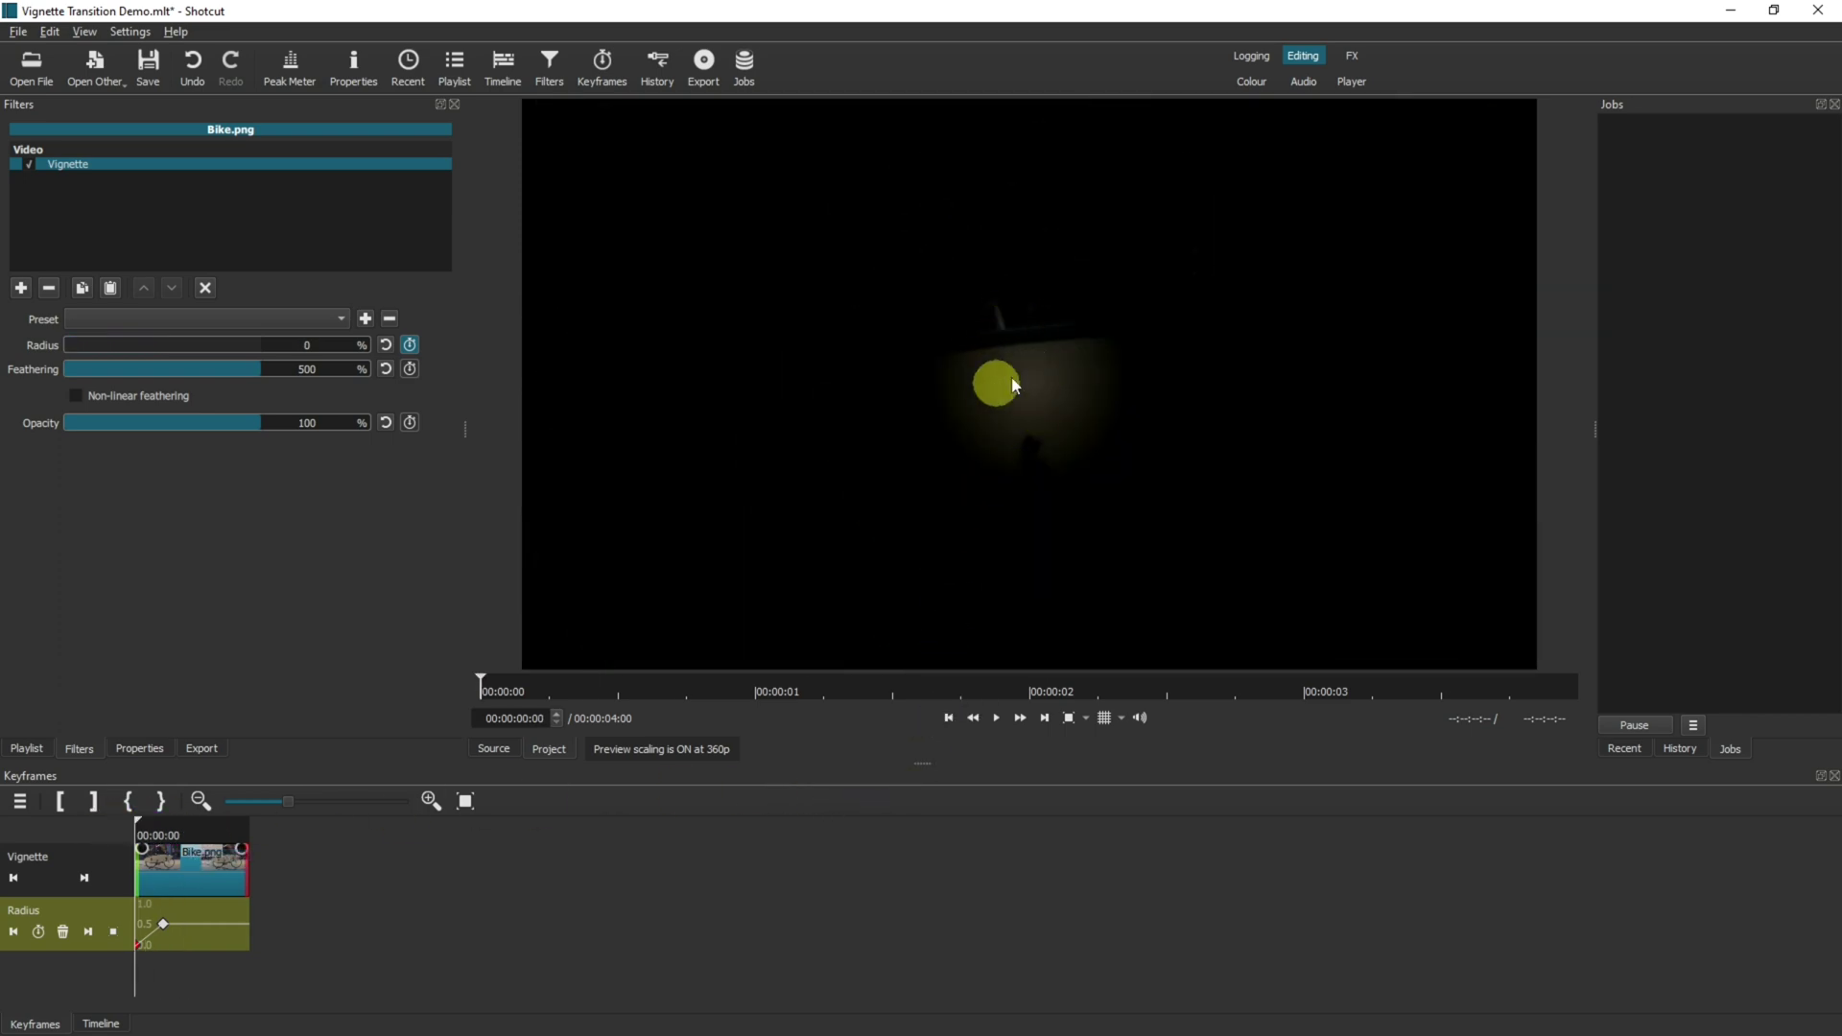
click(996, 721)
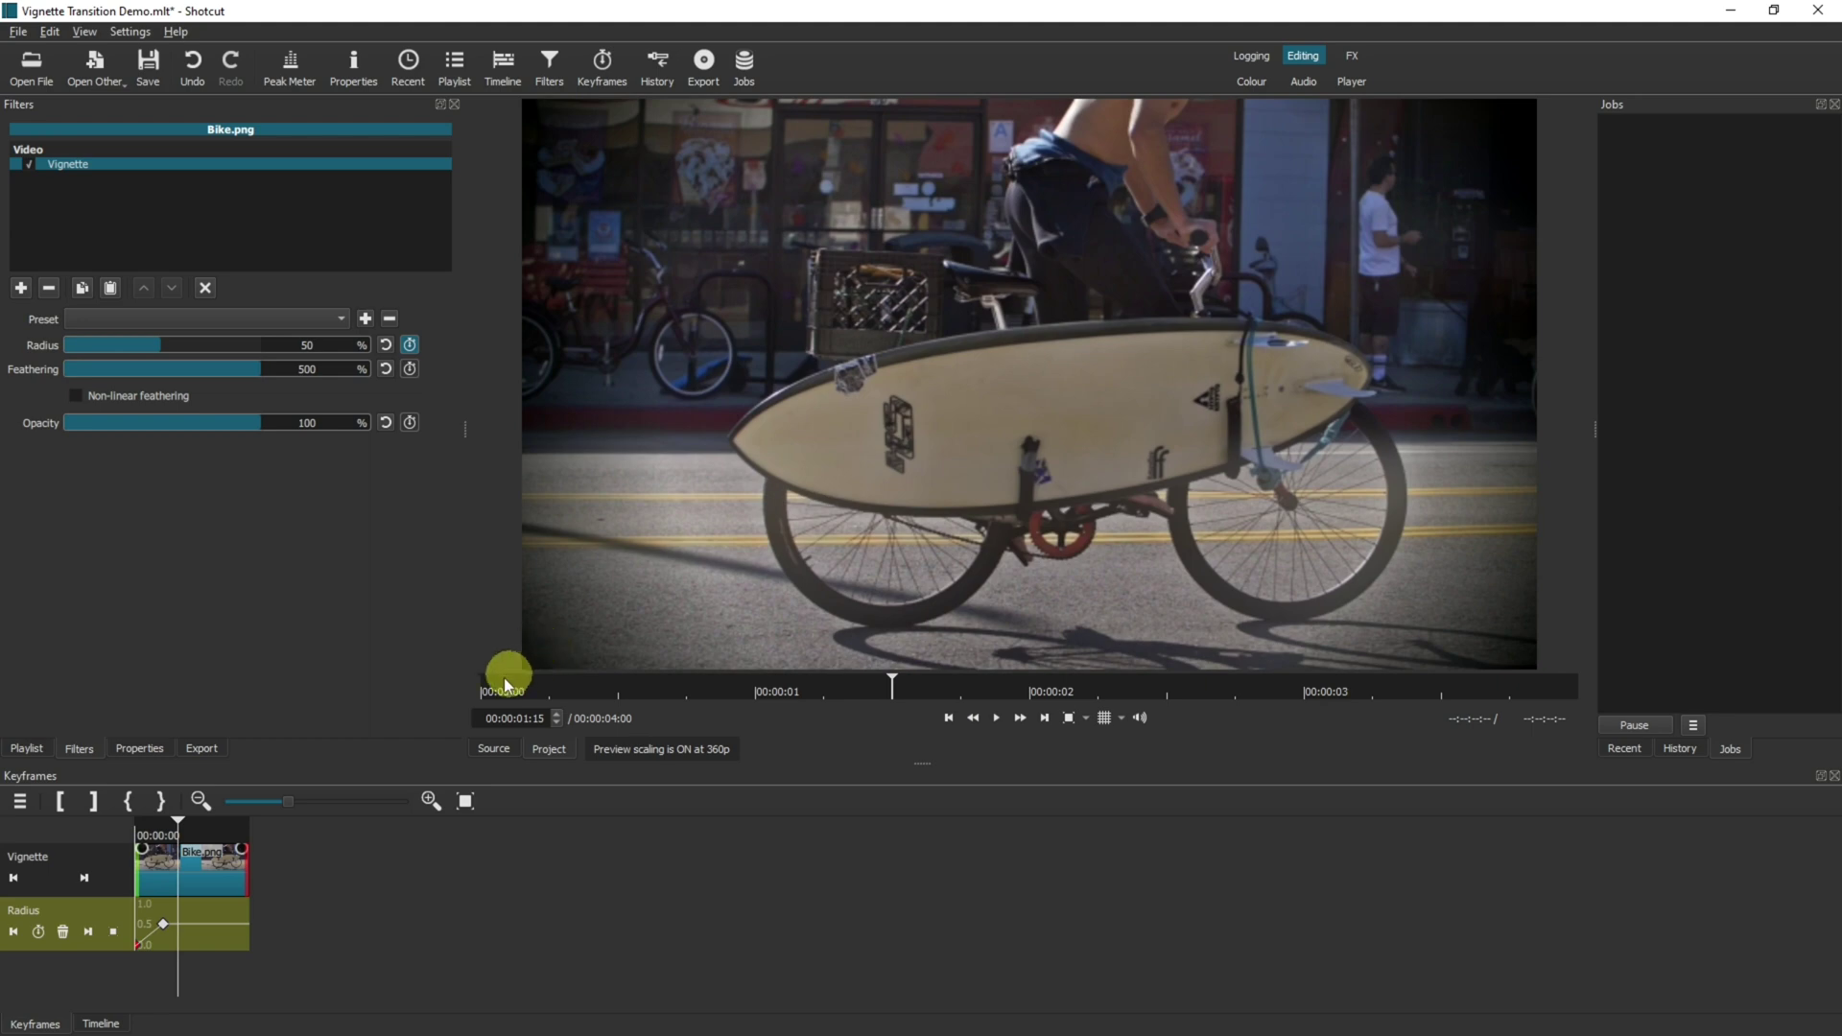
click(997, 720)
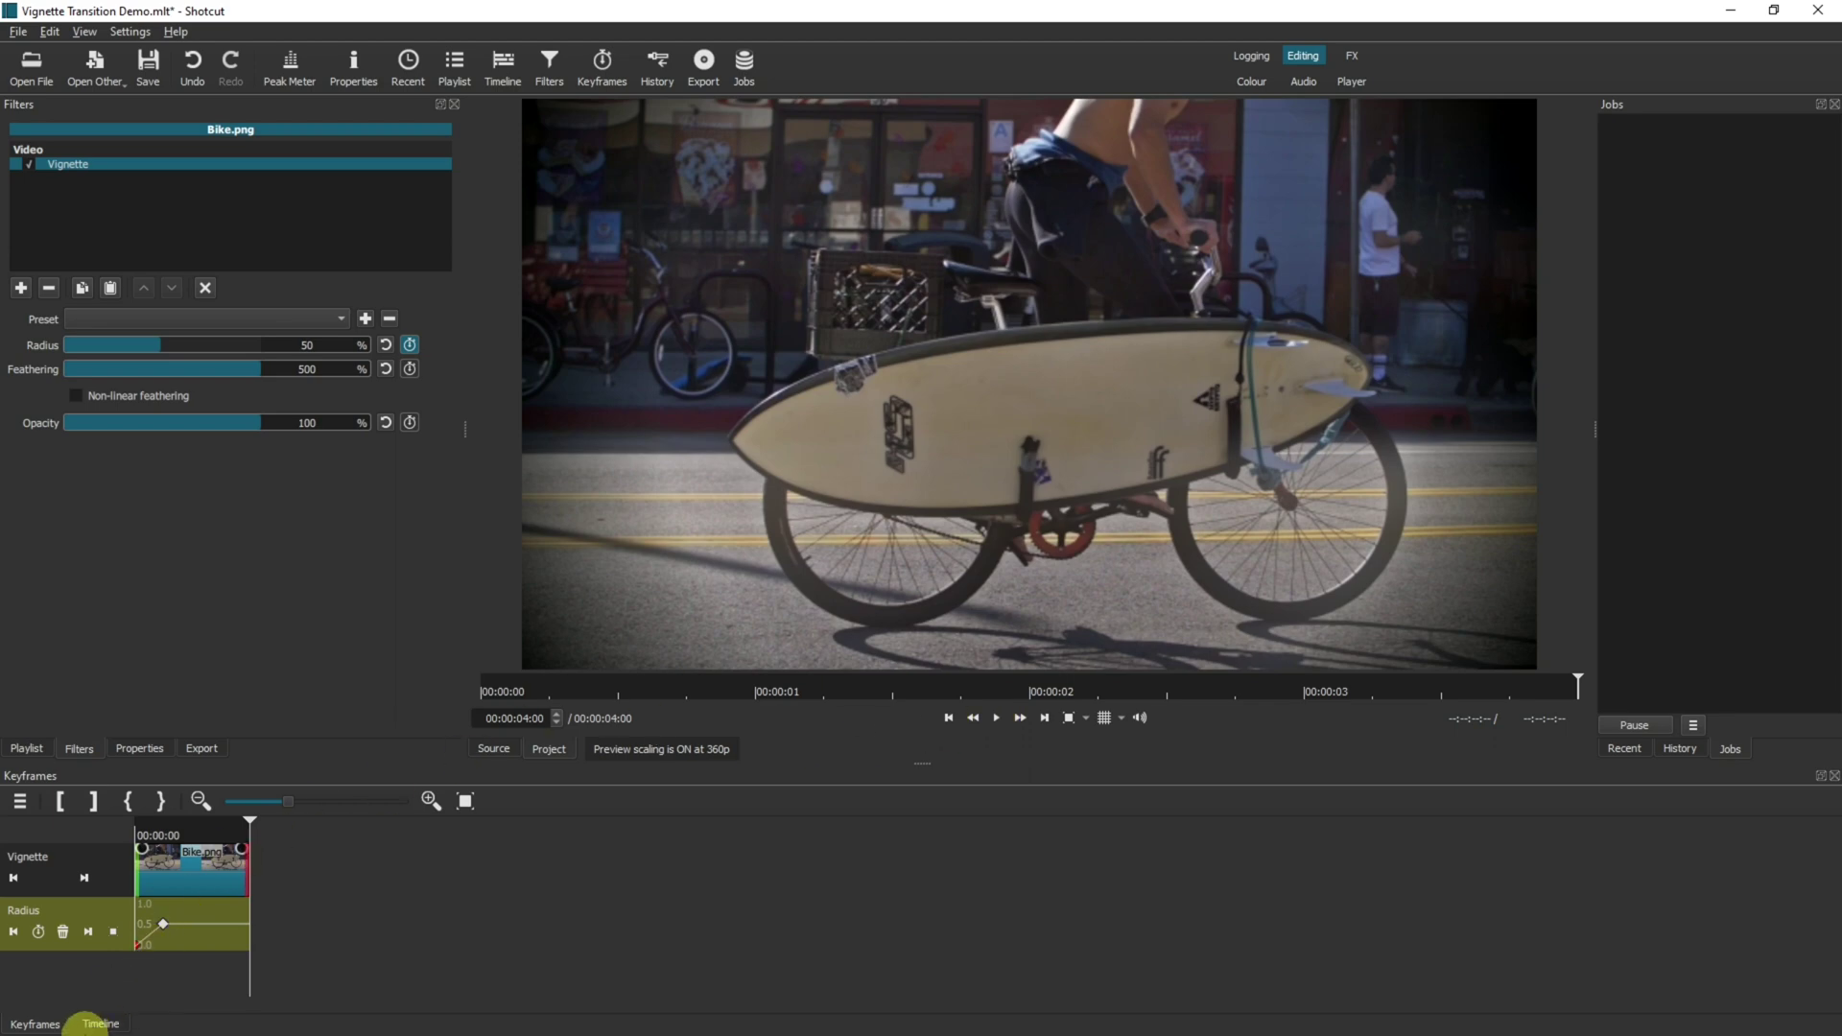
Drag Chess.png from the Playlist onto V1 after Bike.png
click(100, 1024)
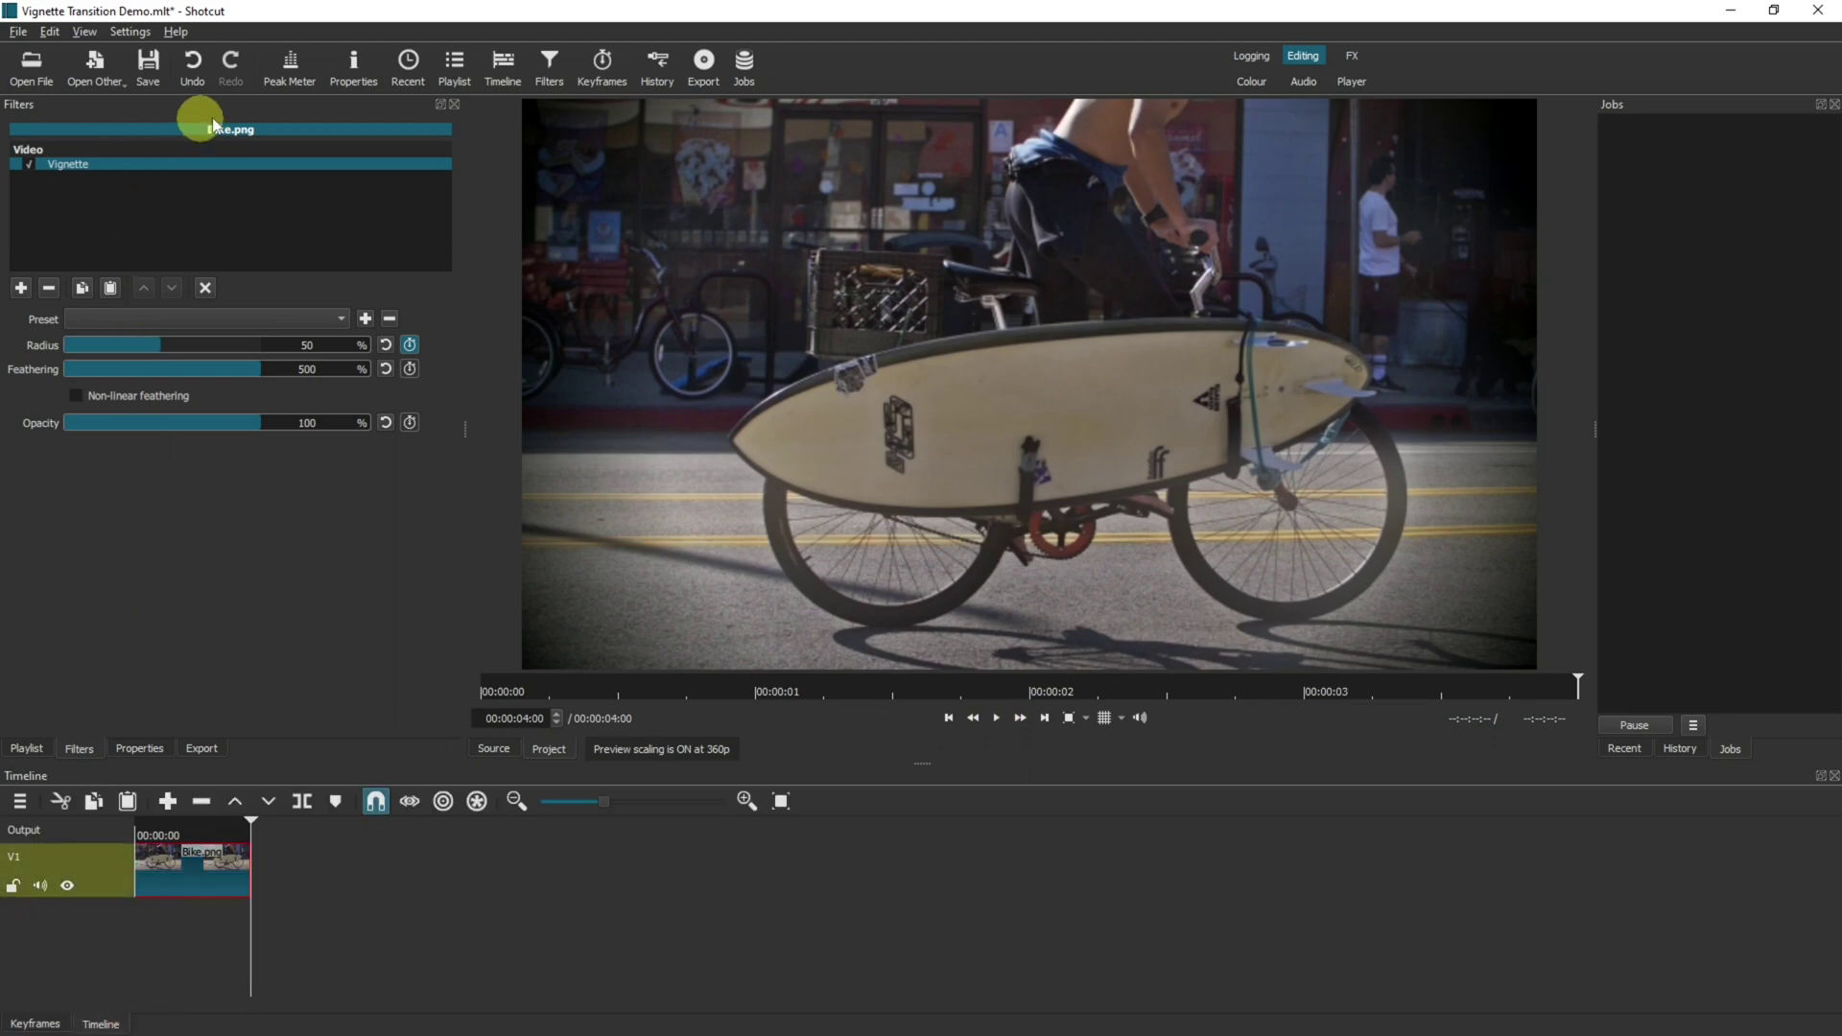
click(451, 69)
click(142, 179)
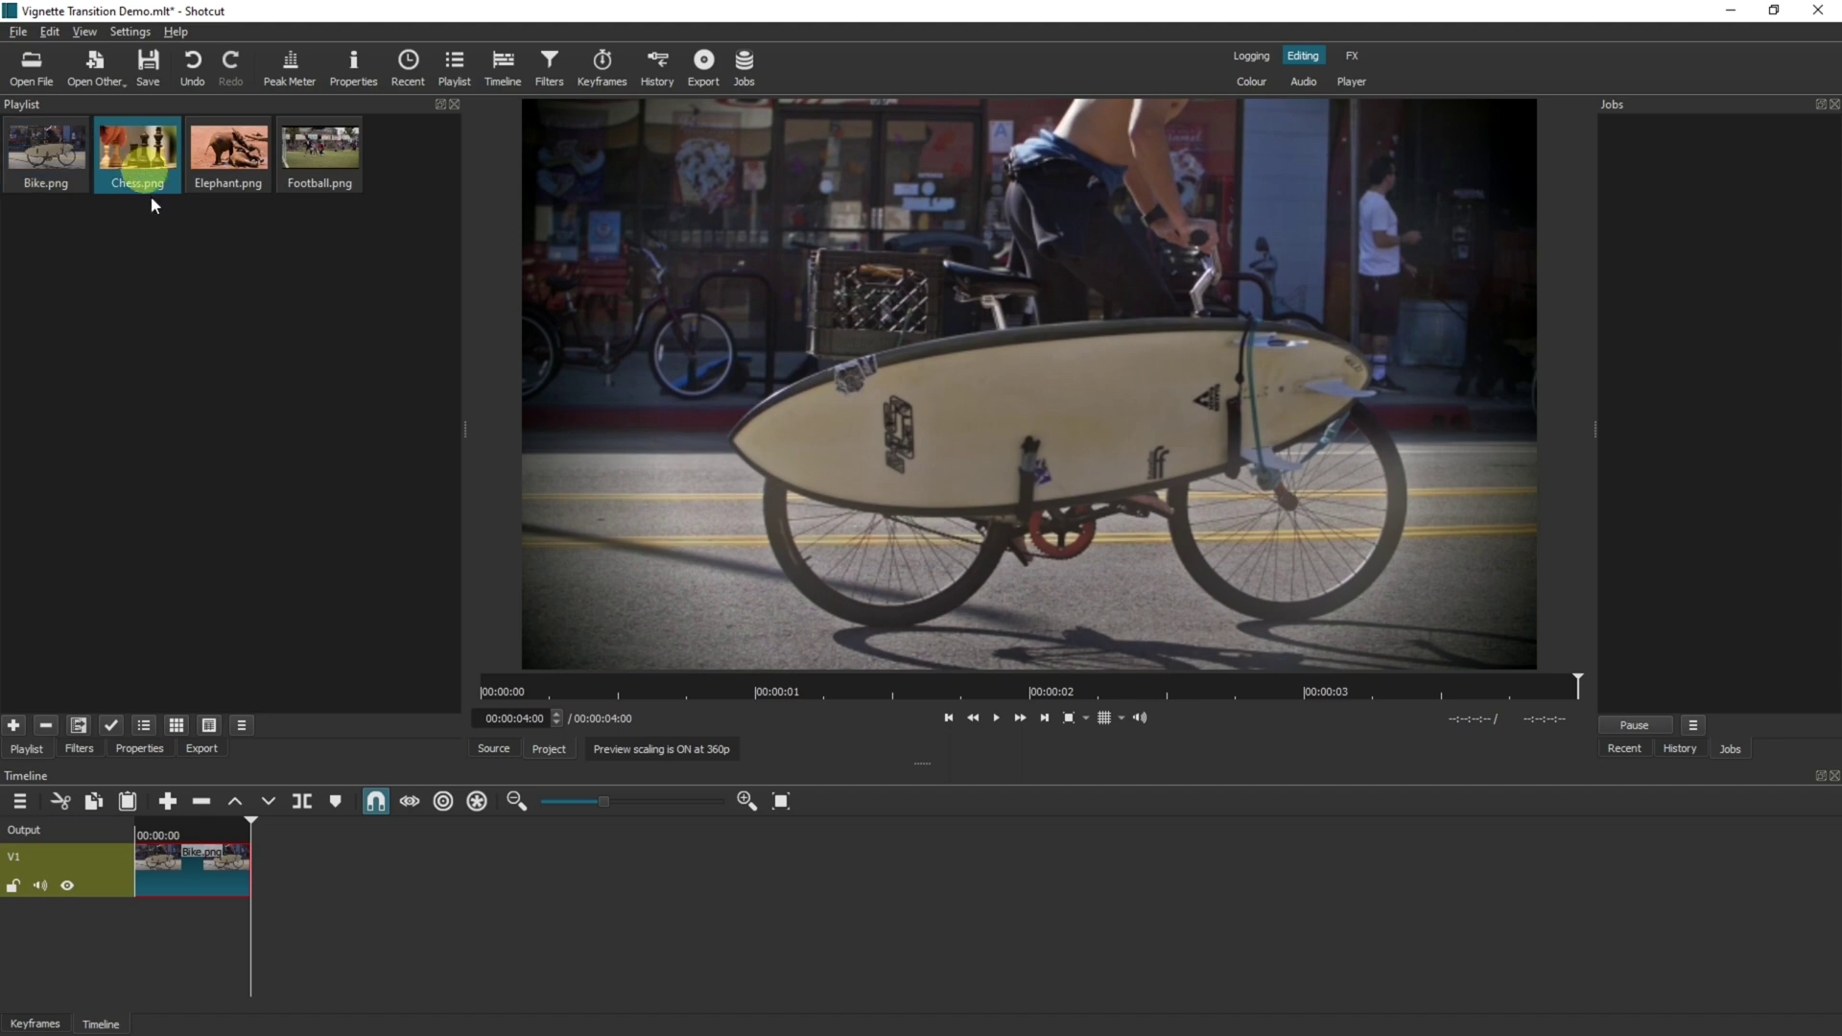
drag(151, 204, 293, 869)
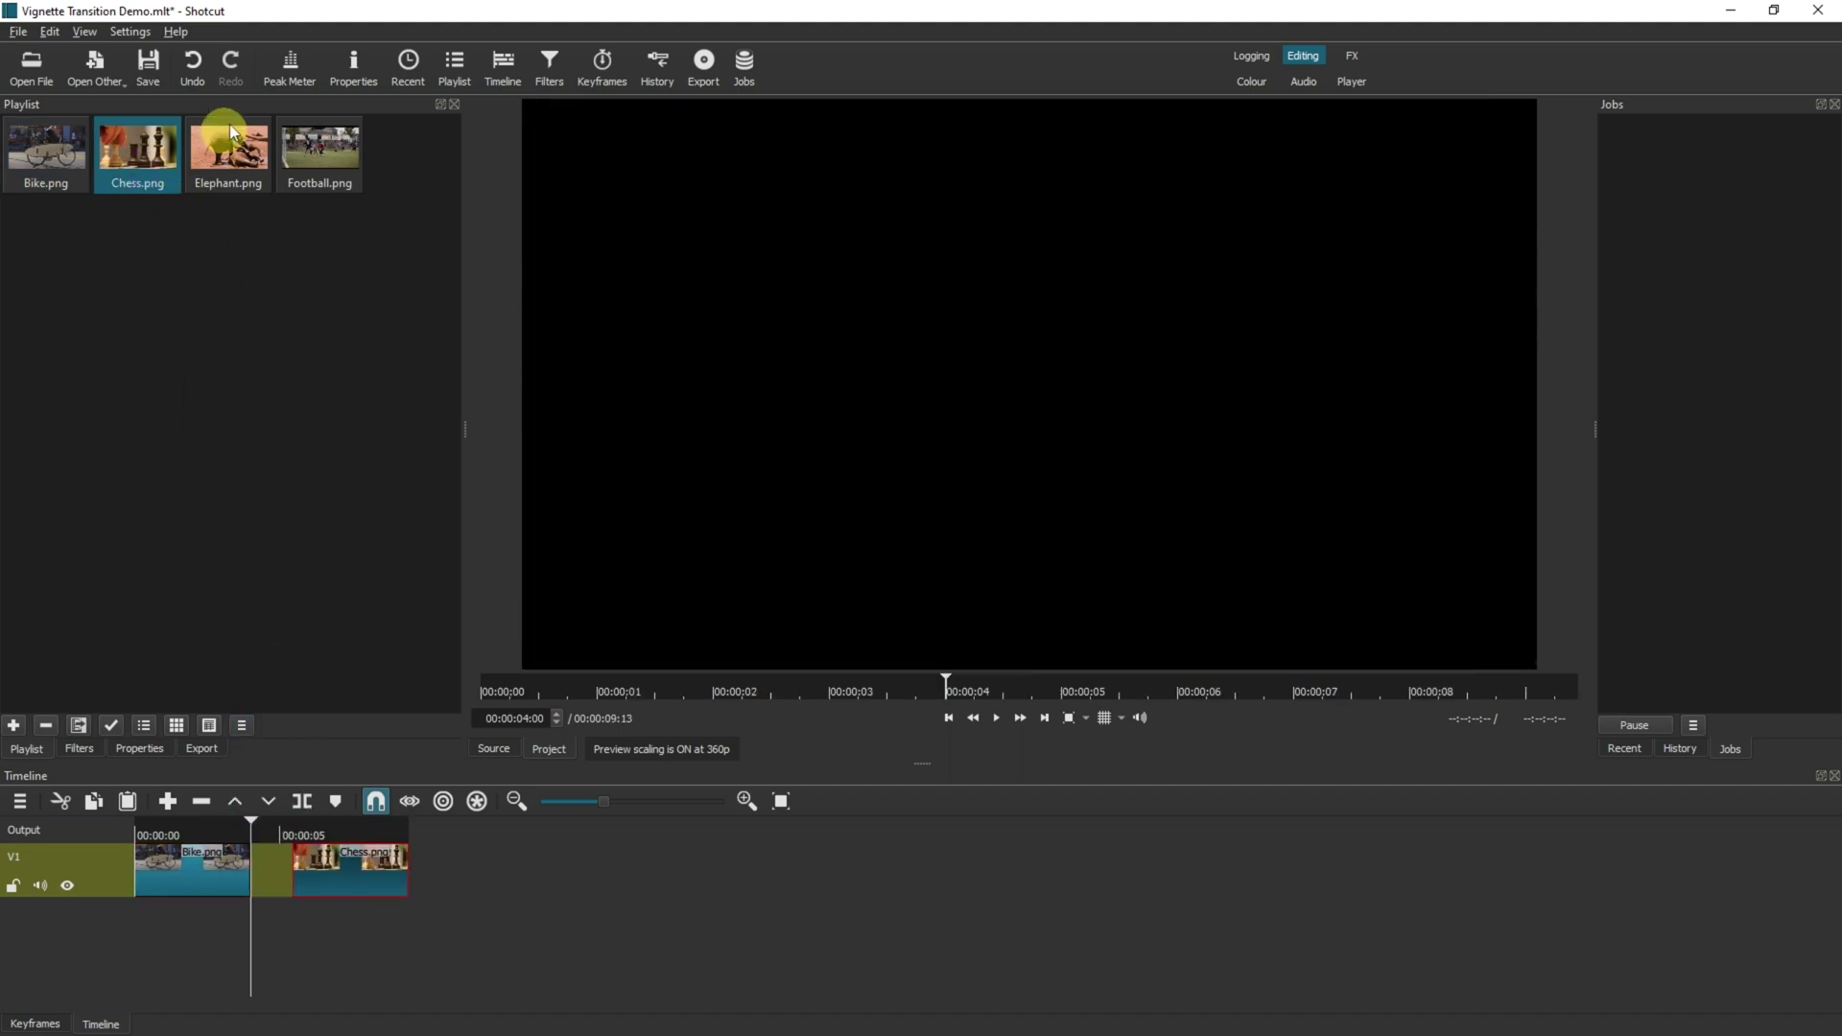
Append Elephant.png and Football.png to V1, then show the Bike clip's filters
drag(230, 128, 454, 868)
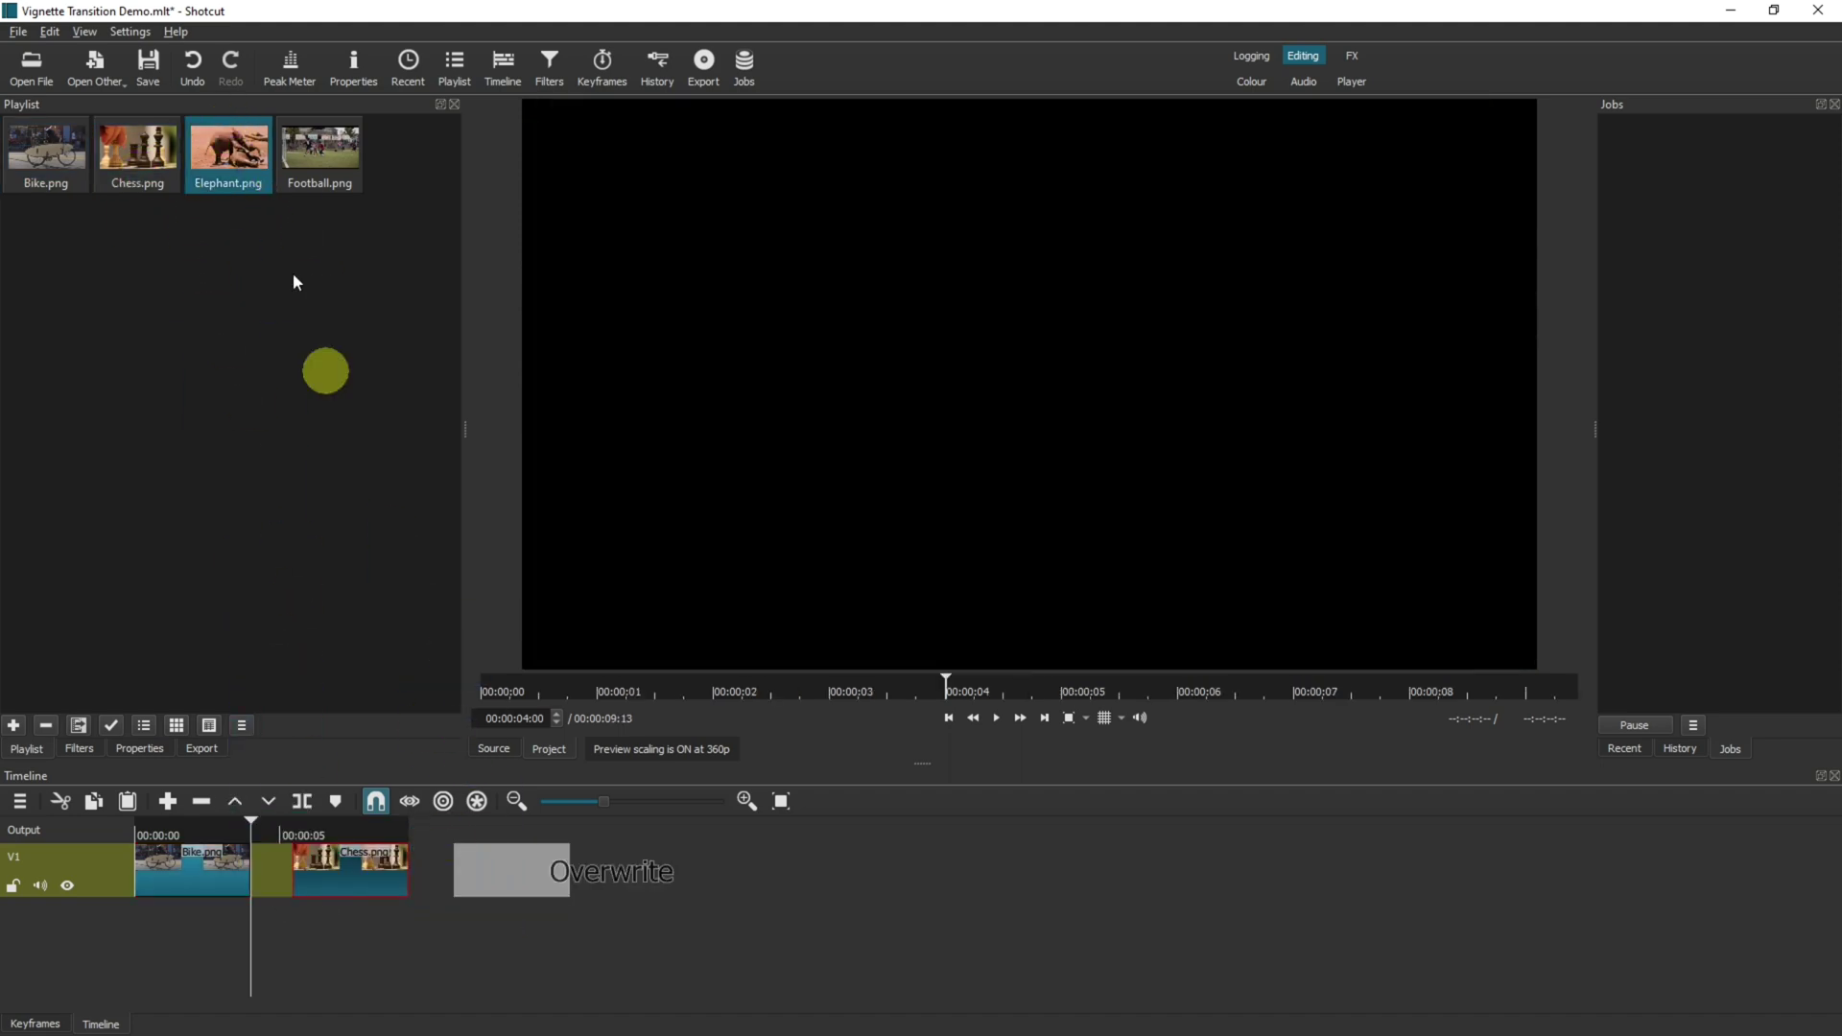
drag(292, 162, 626, 842)
click(195, 874)
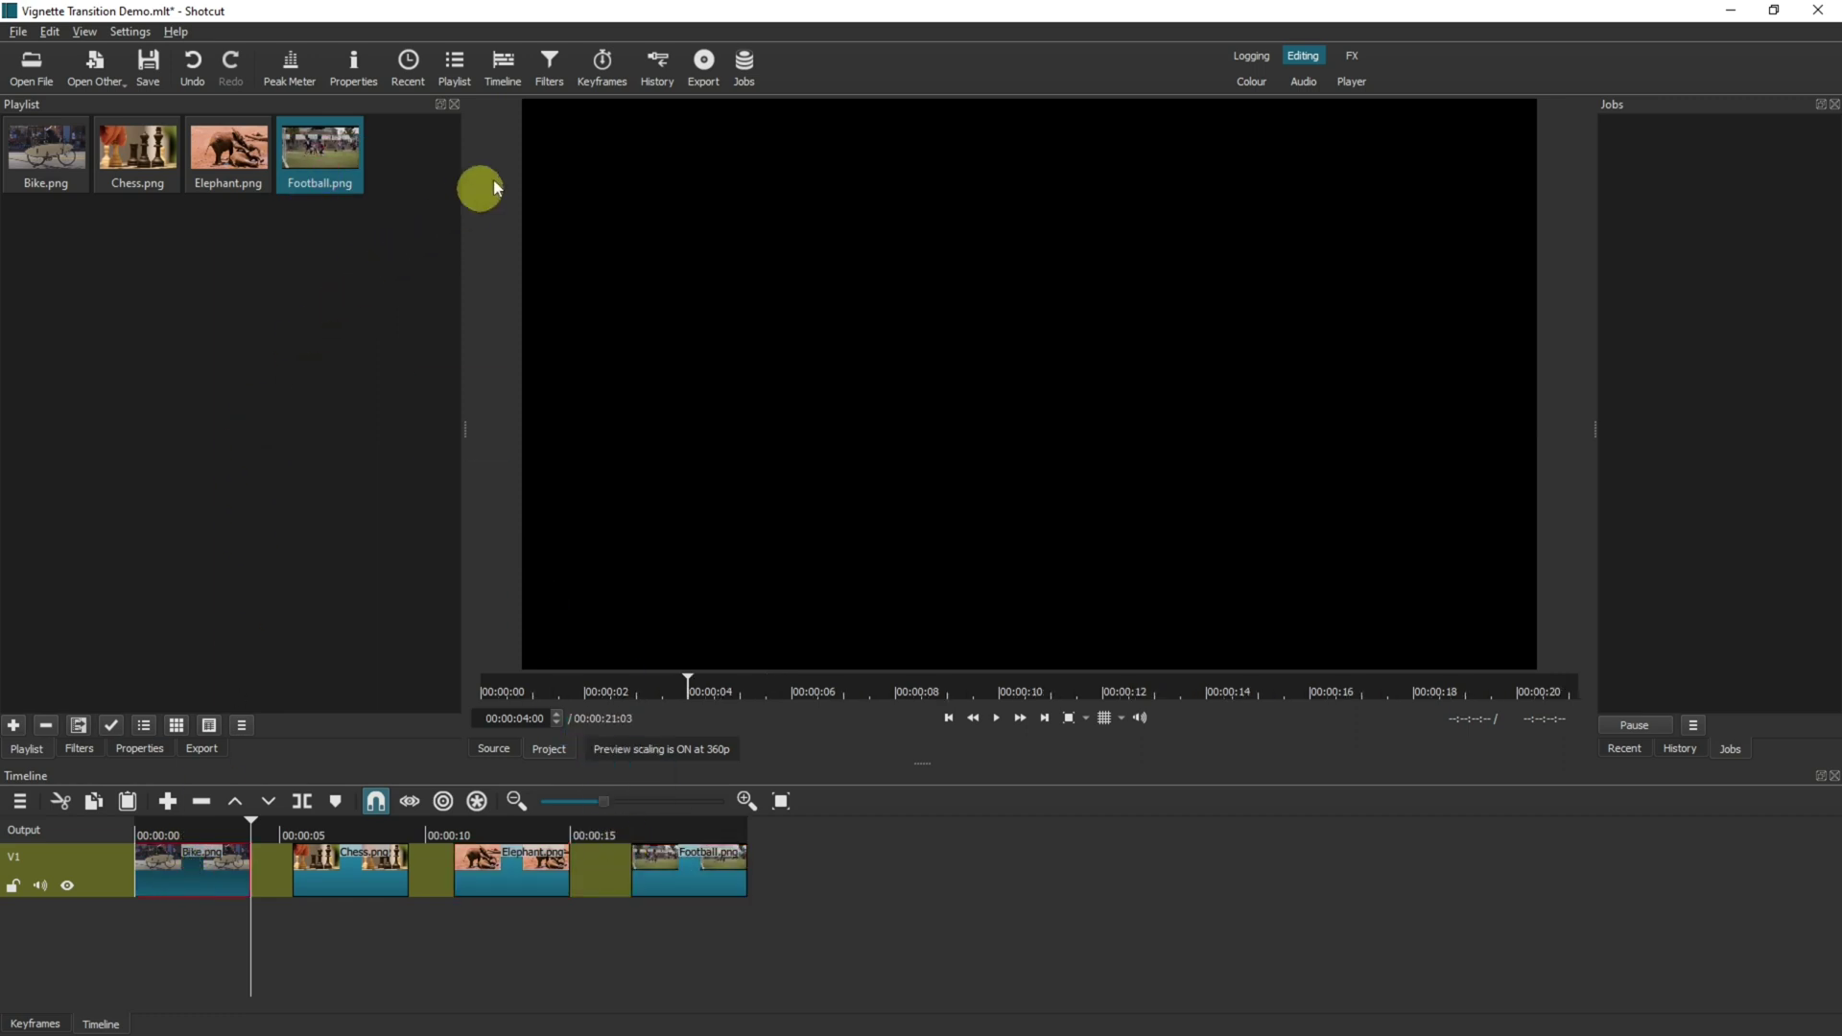
click(546, 69)
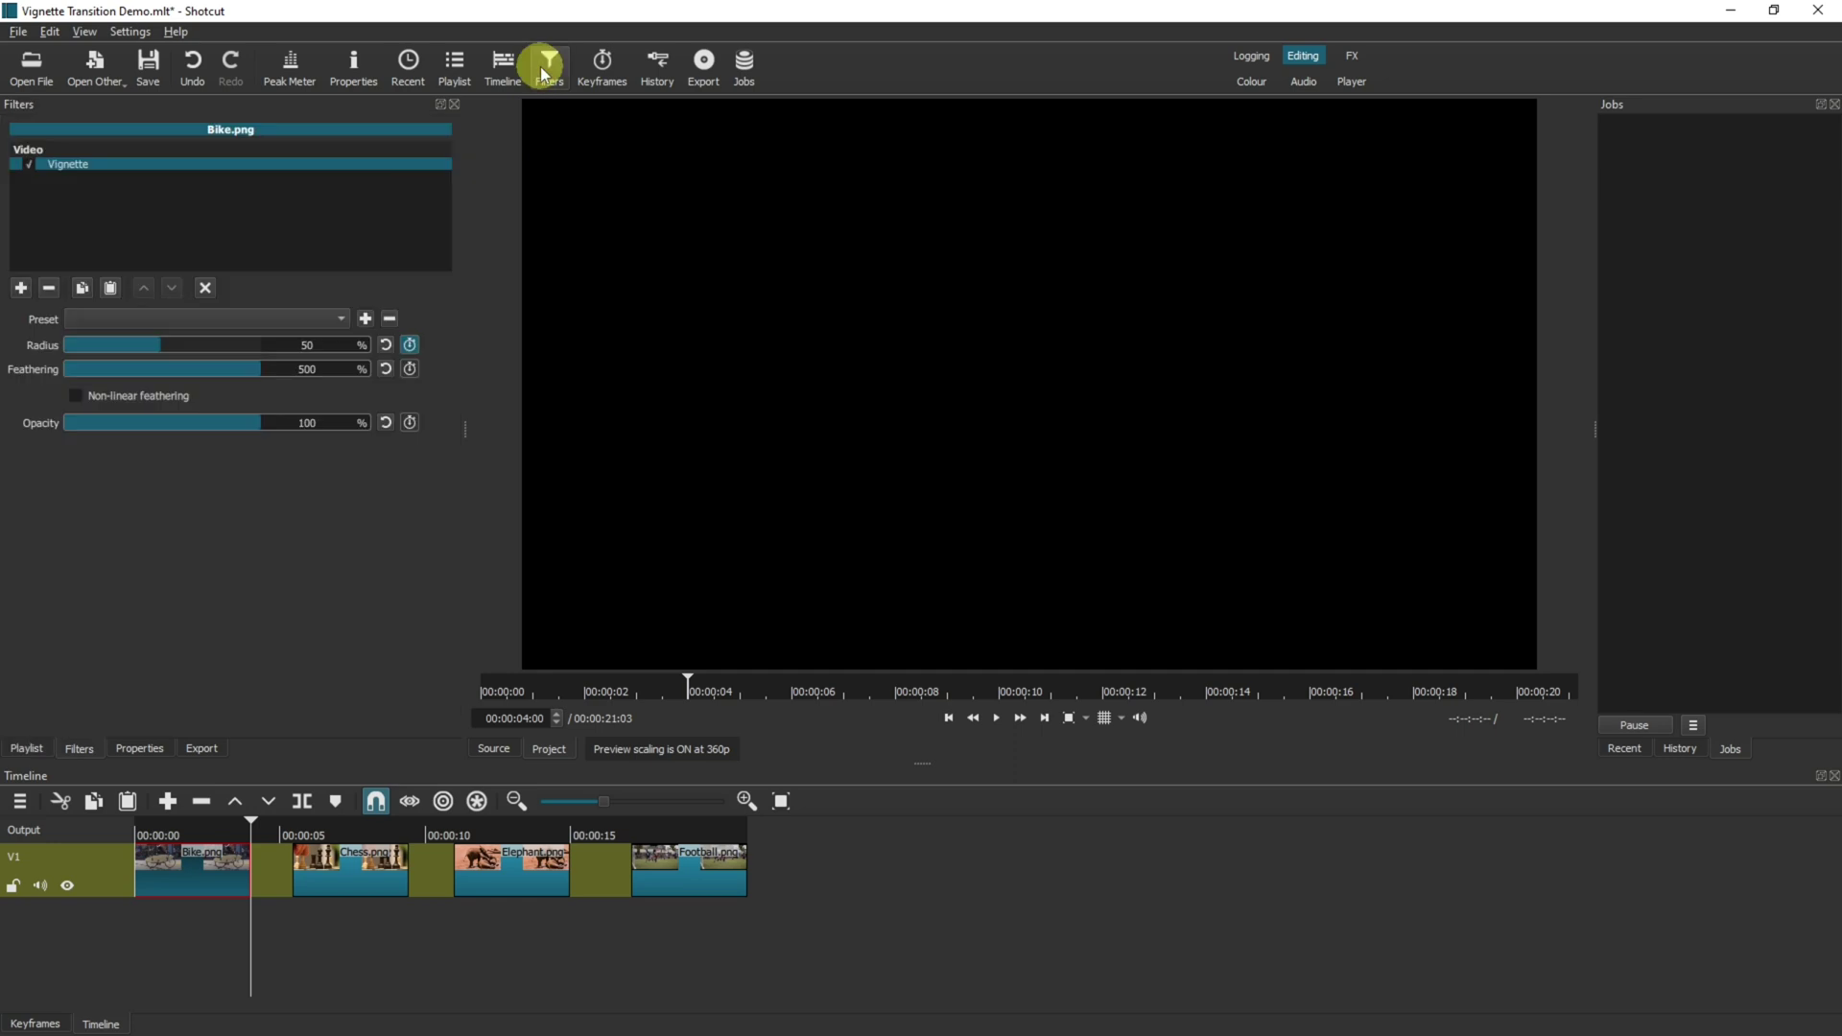
Copy Bike's Vignette filter and paste it onto the Chess, Elephant and Football clips
click(82, 290)
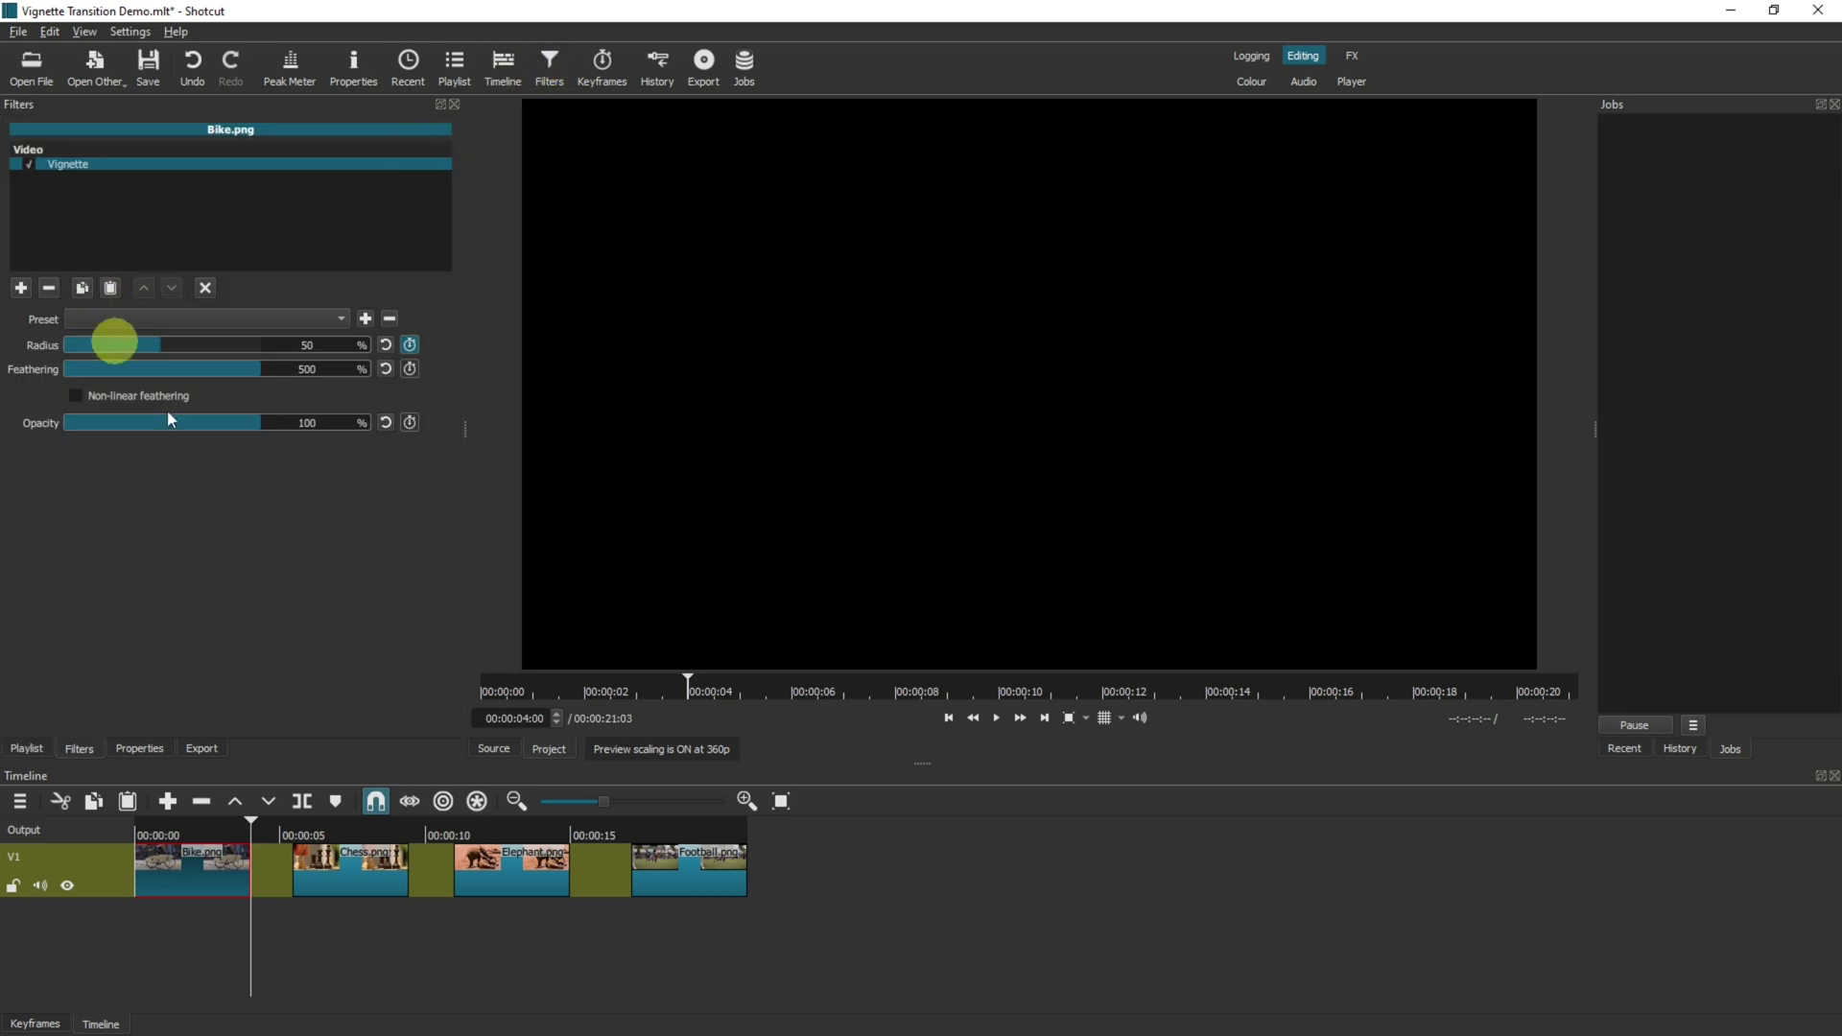
click(335, 875)
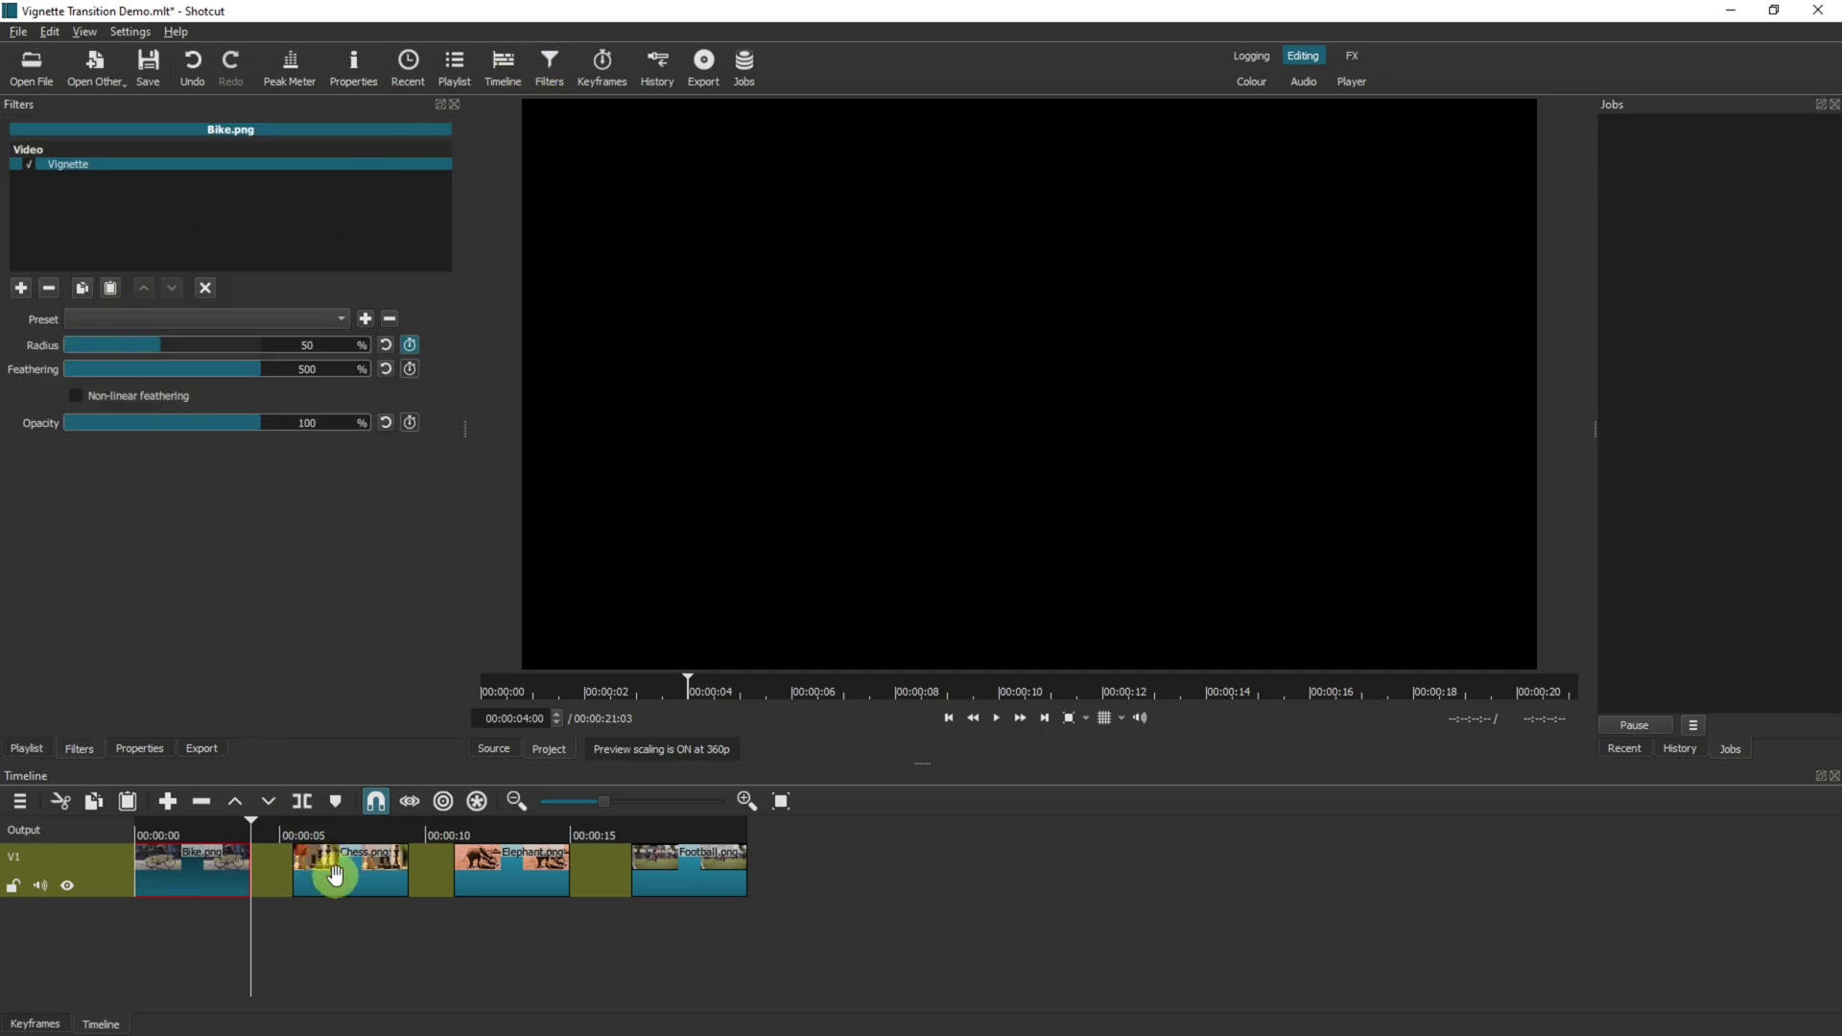
click(111, 288)
click(493, 864)
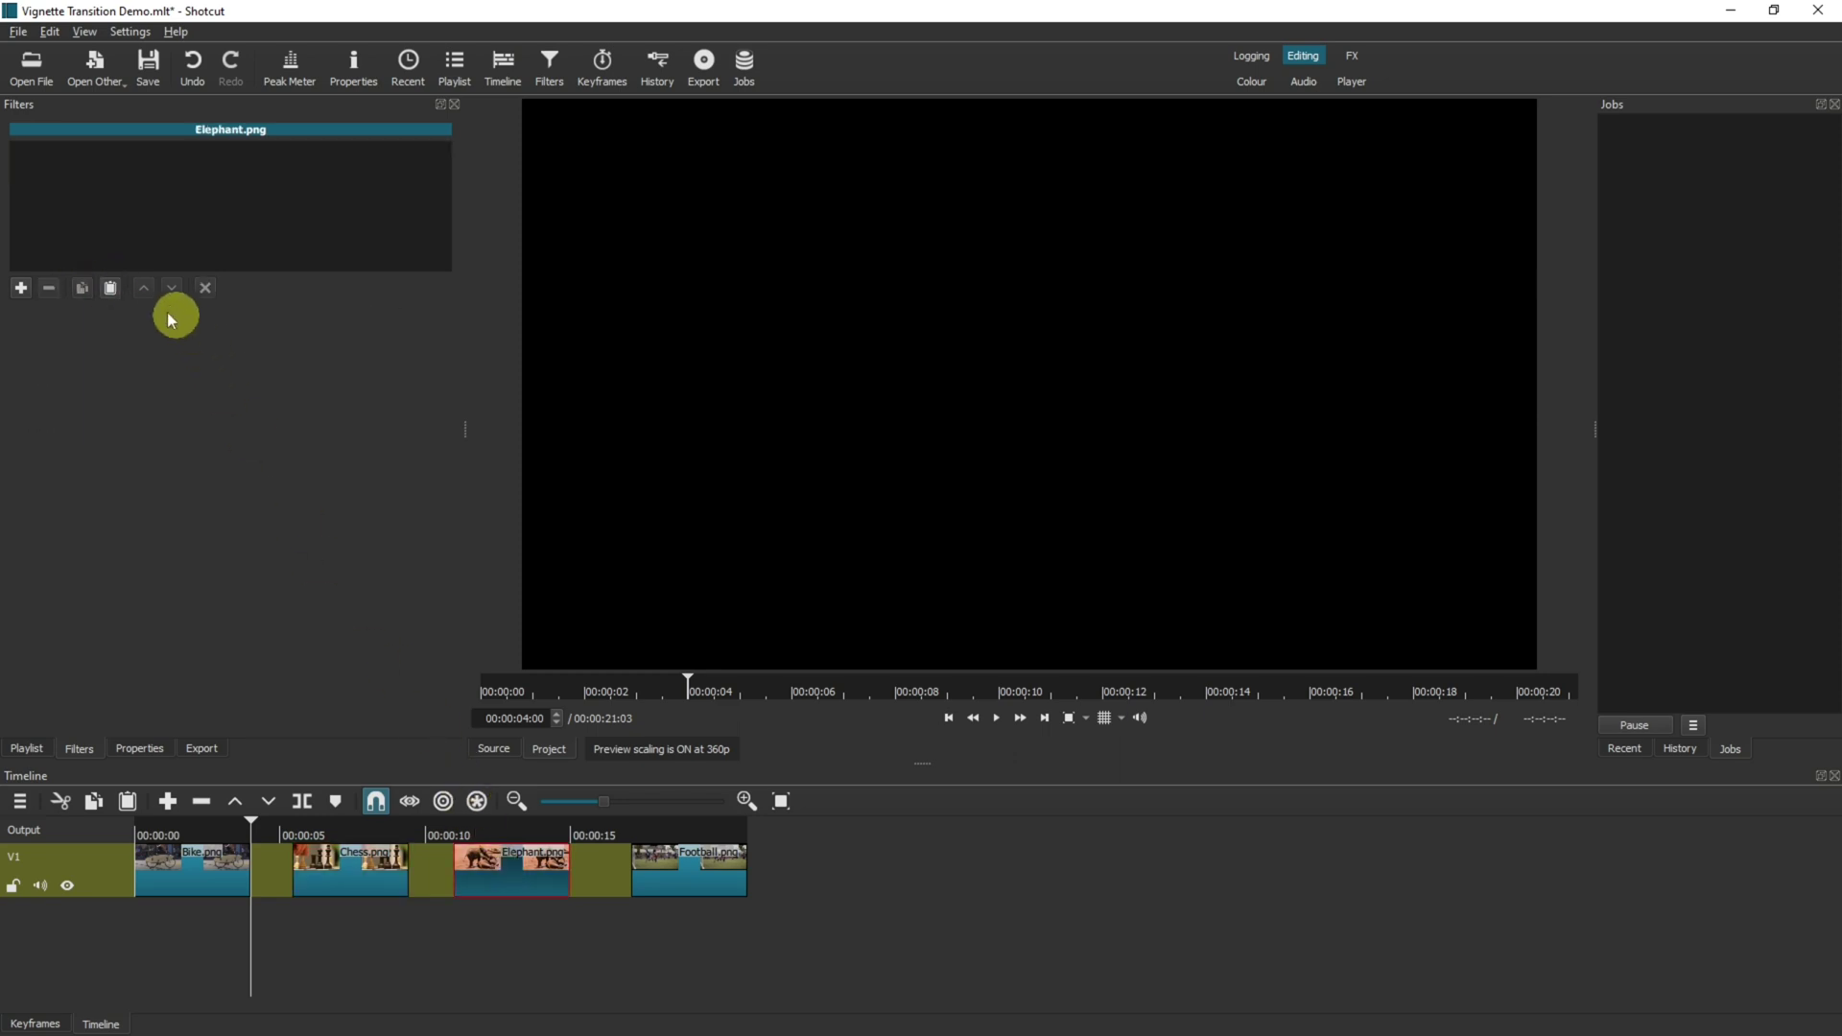
click(110, 288)
click(666, 875)
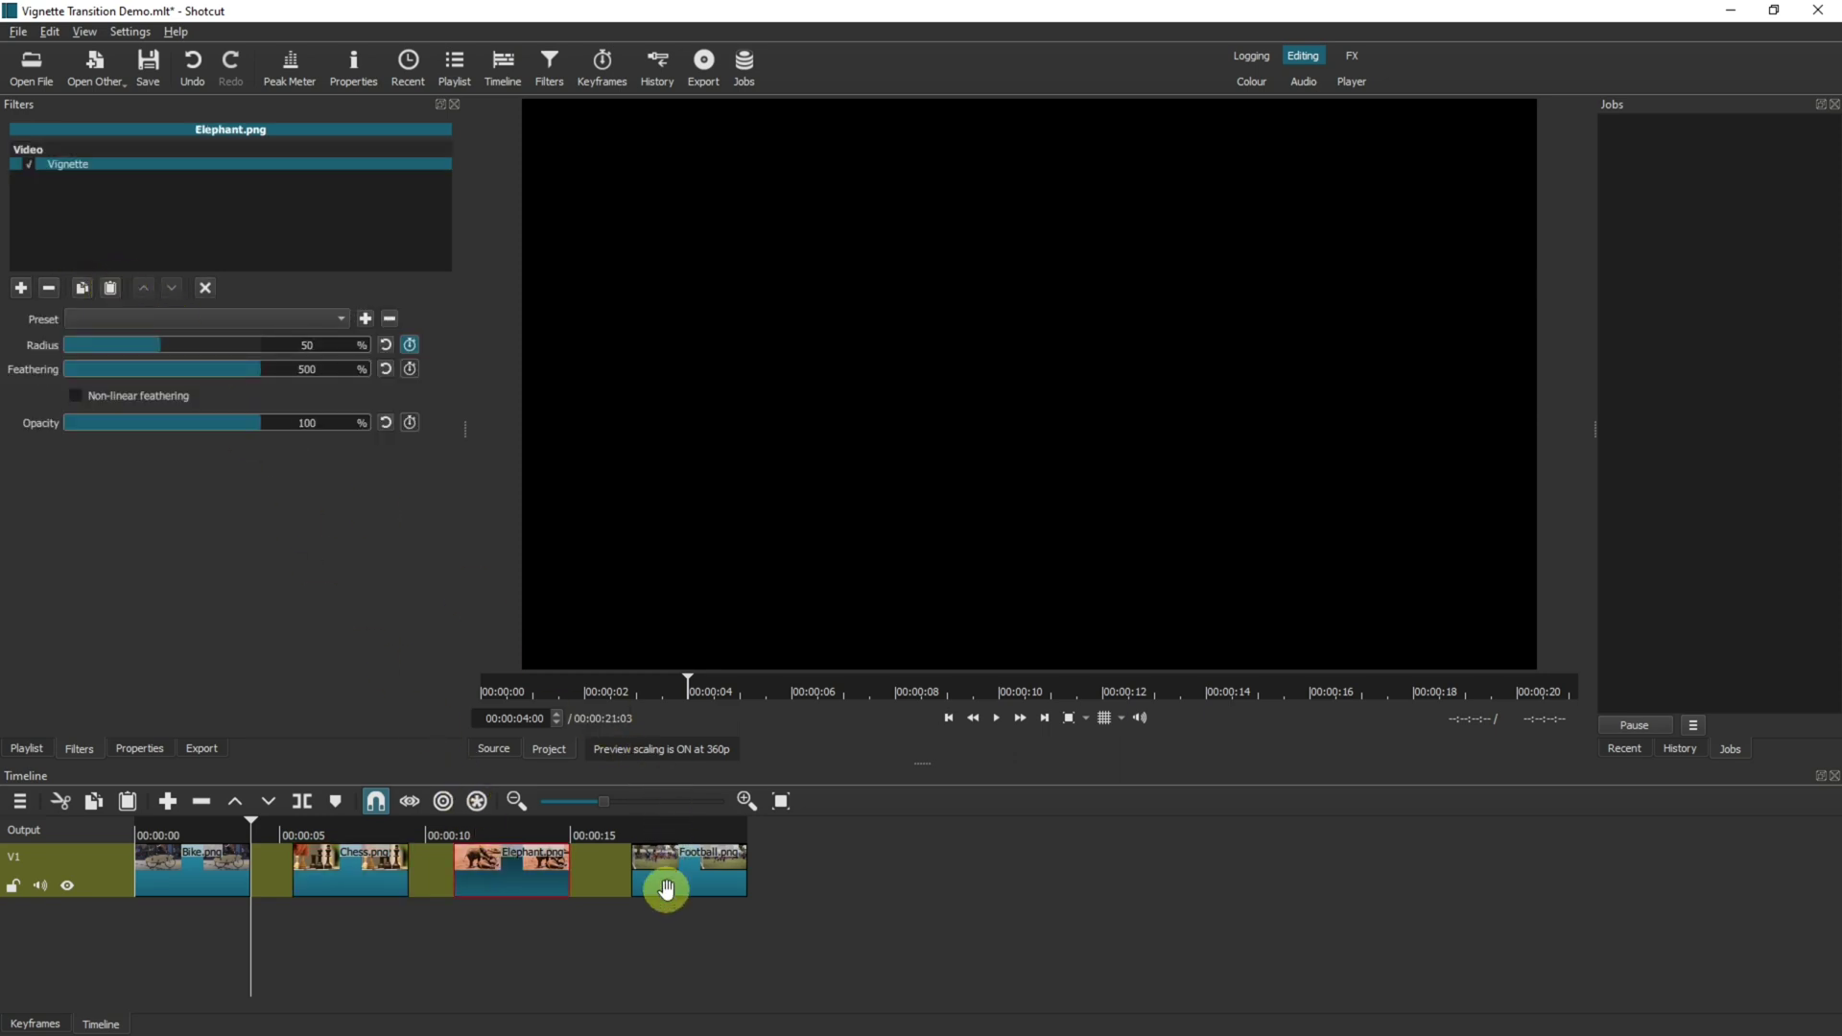
click(110, 287)
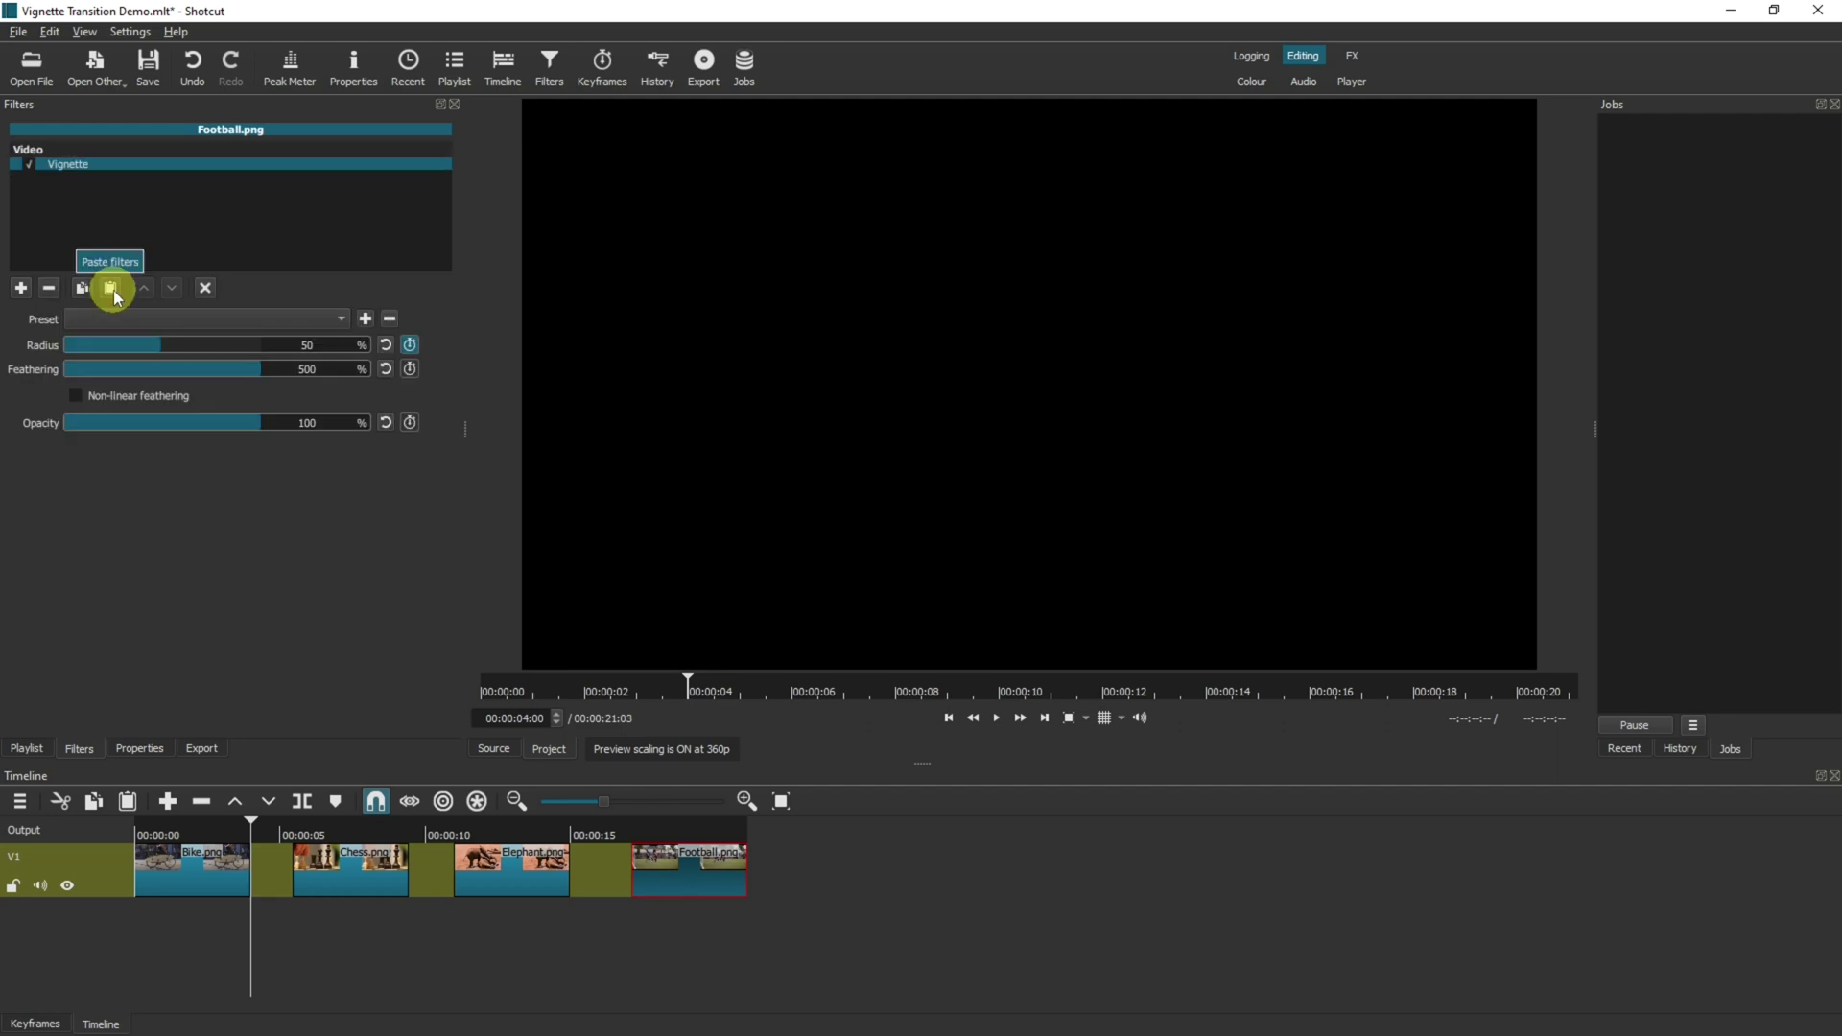
Play the Chess and Elephant clip openings to check their vignettes
click(288, 835)
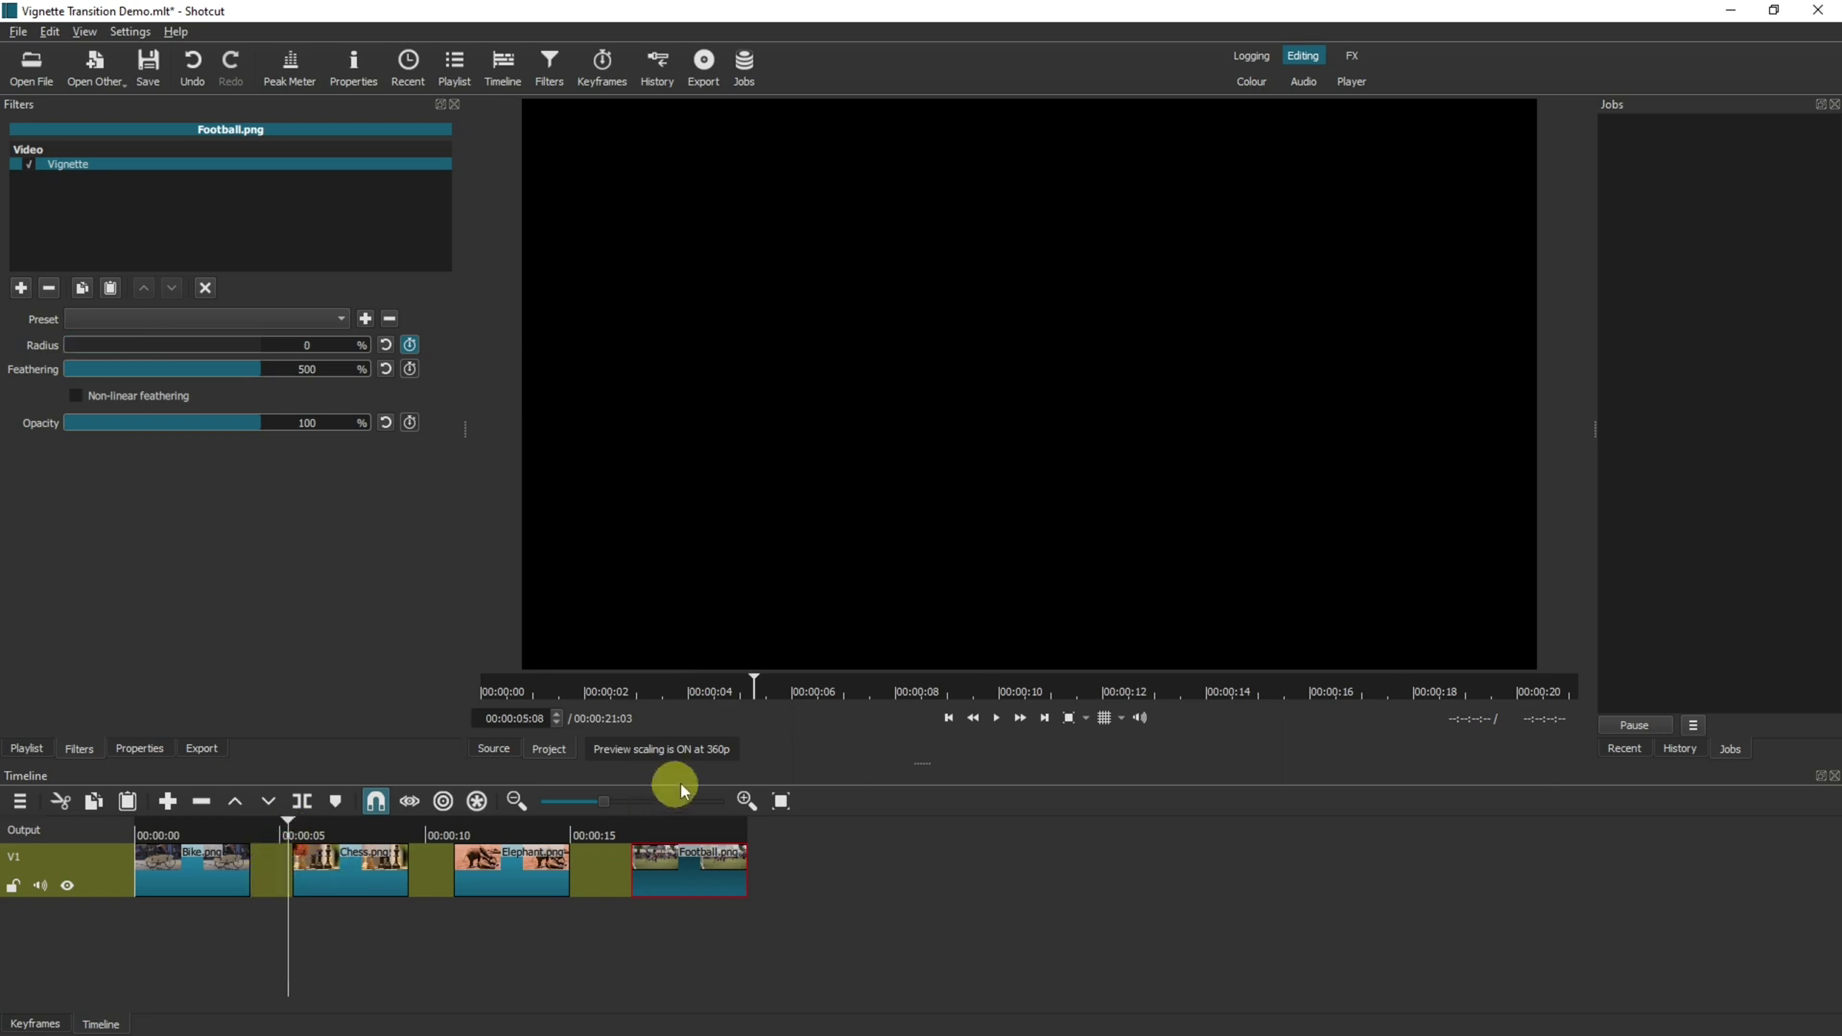
click(997, 718)
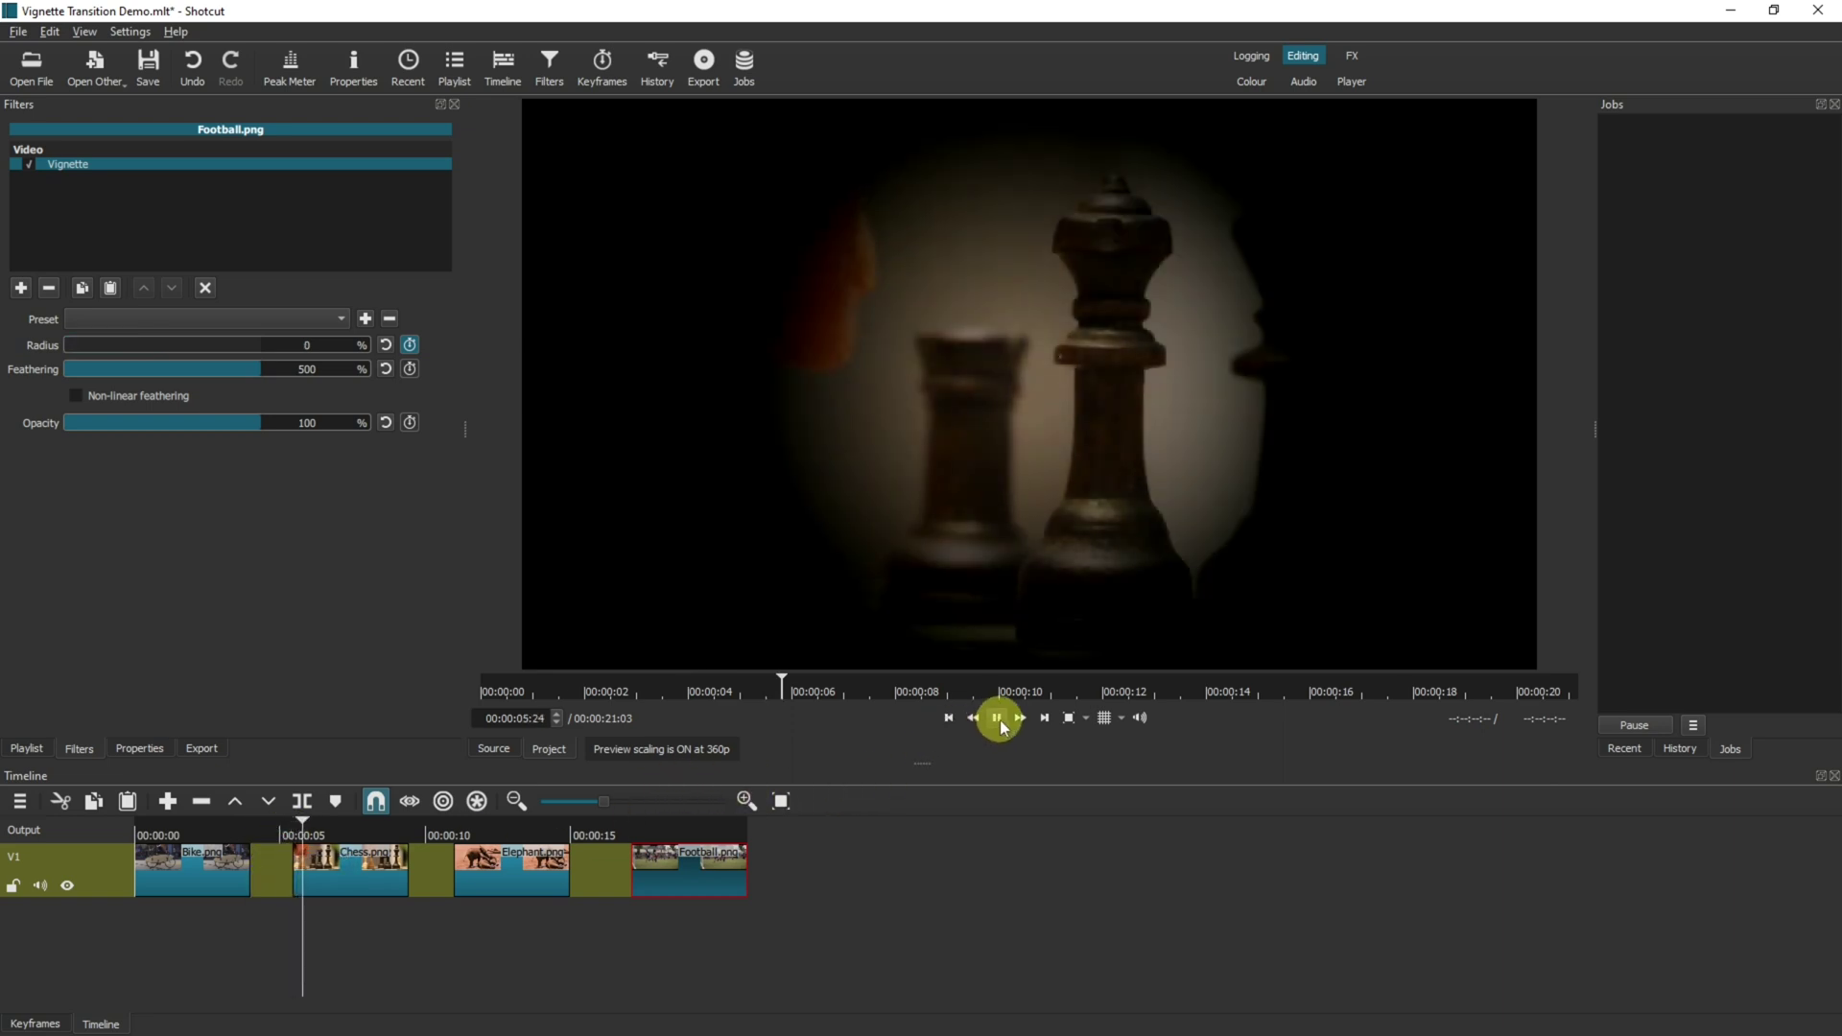
click(1000, 720)
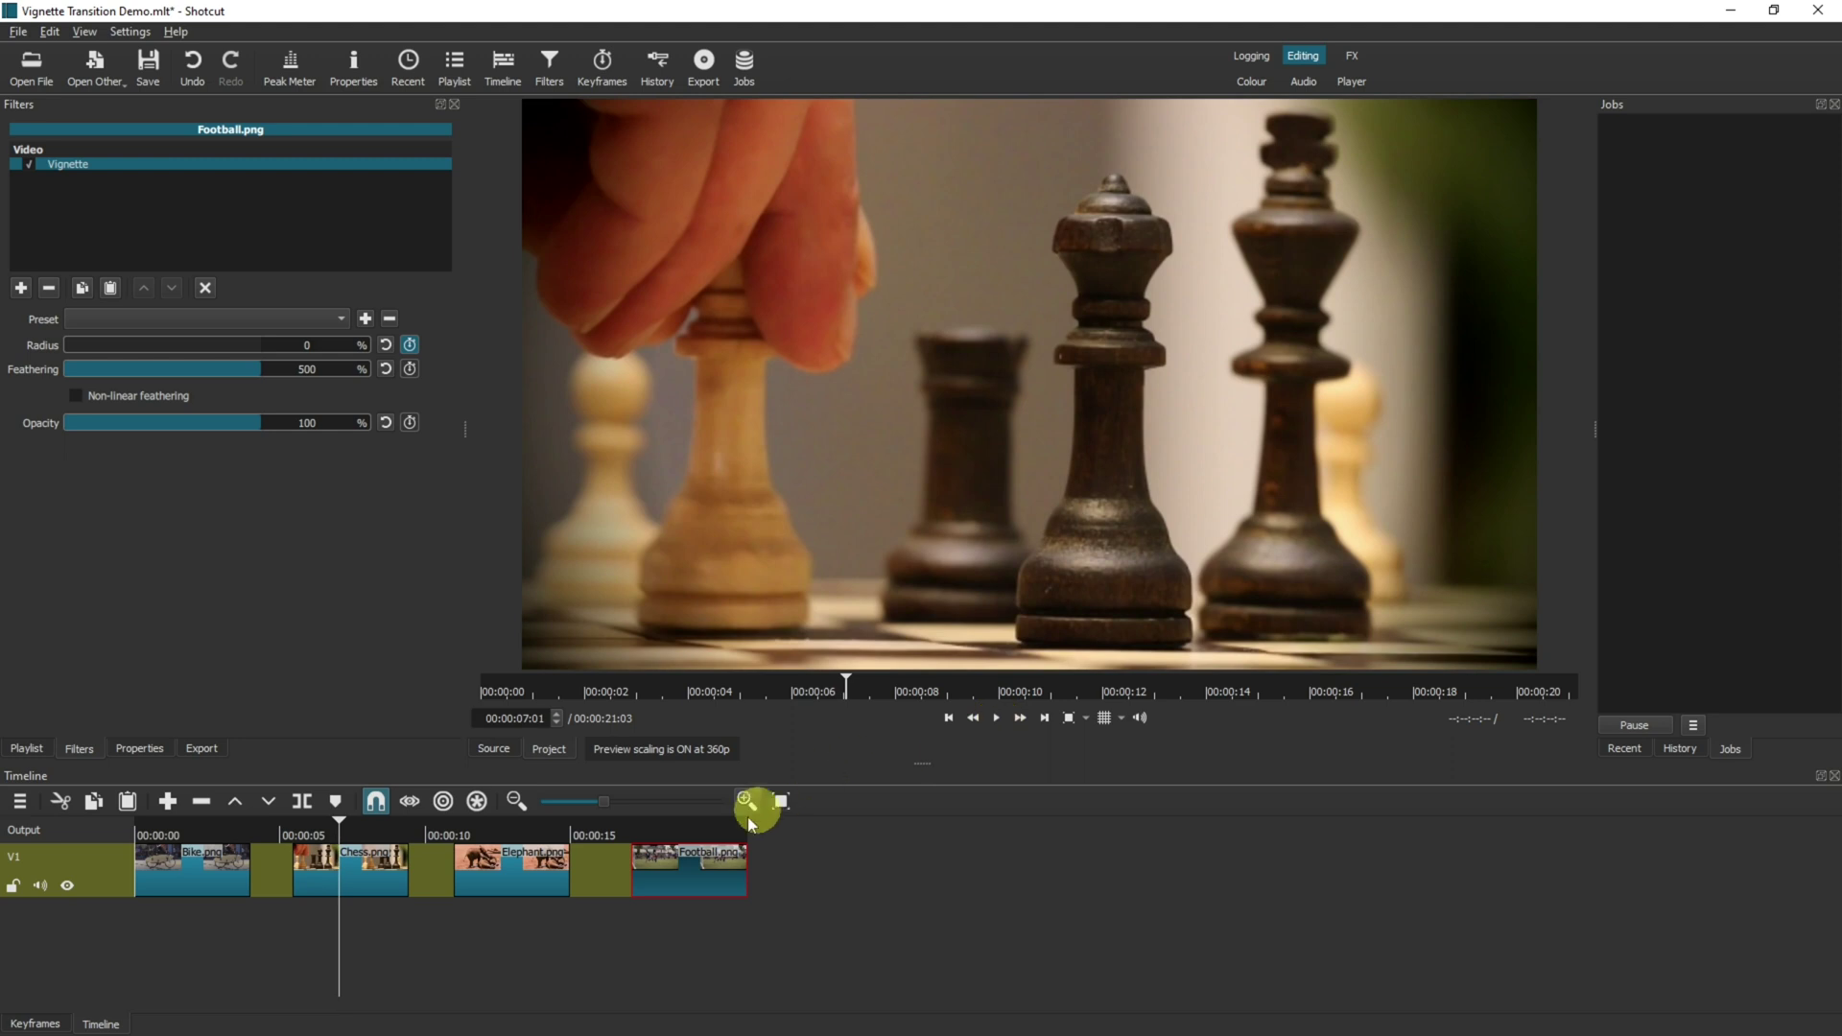
click(445, 834)
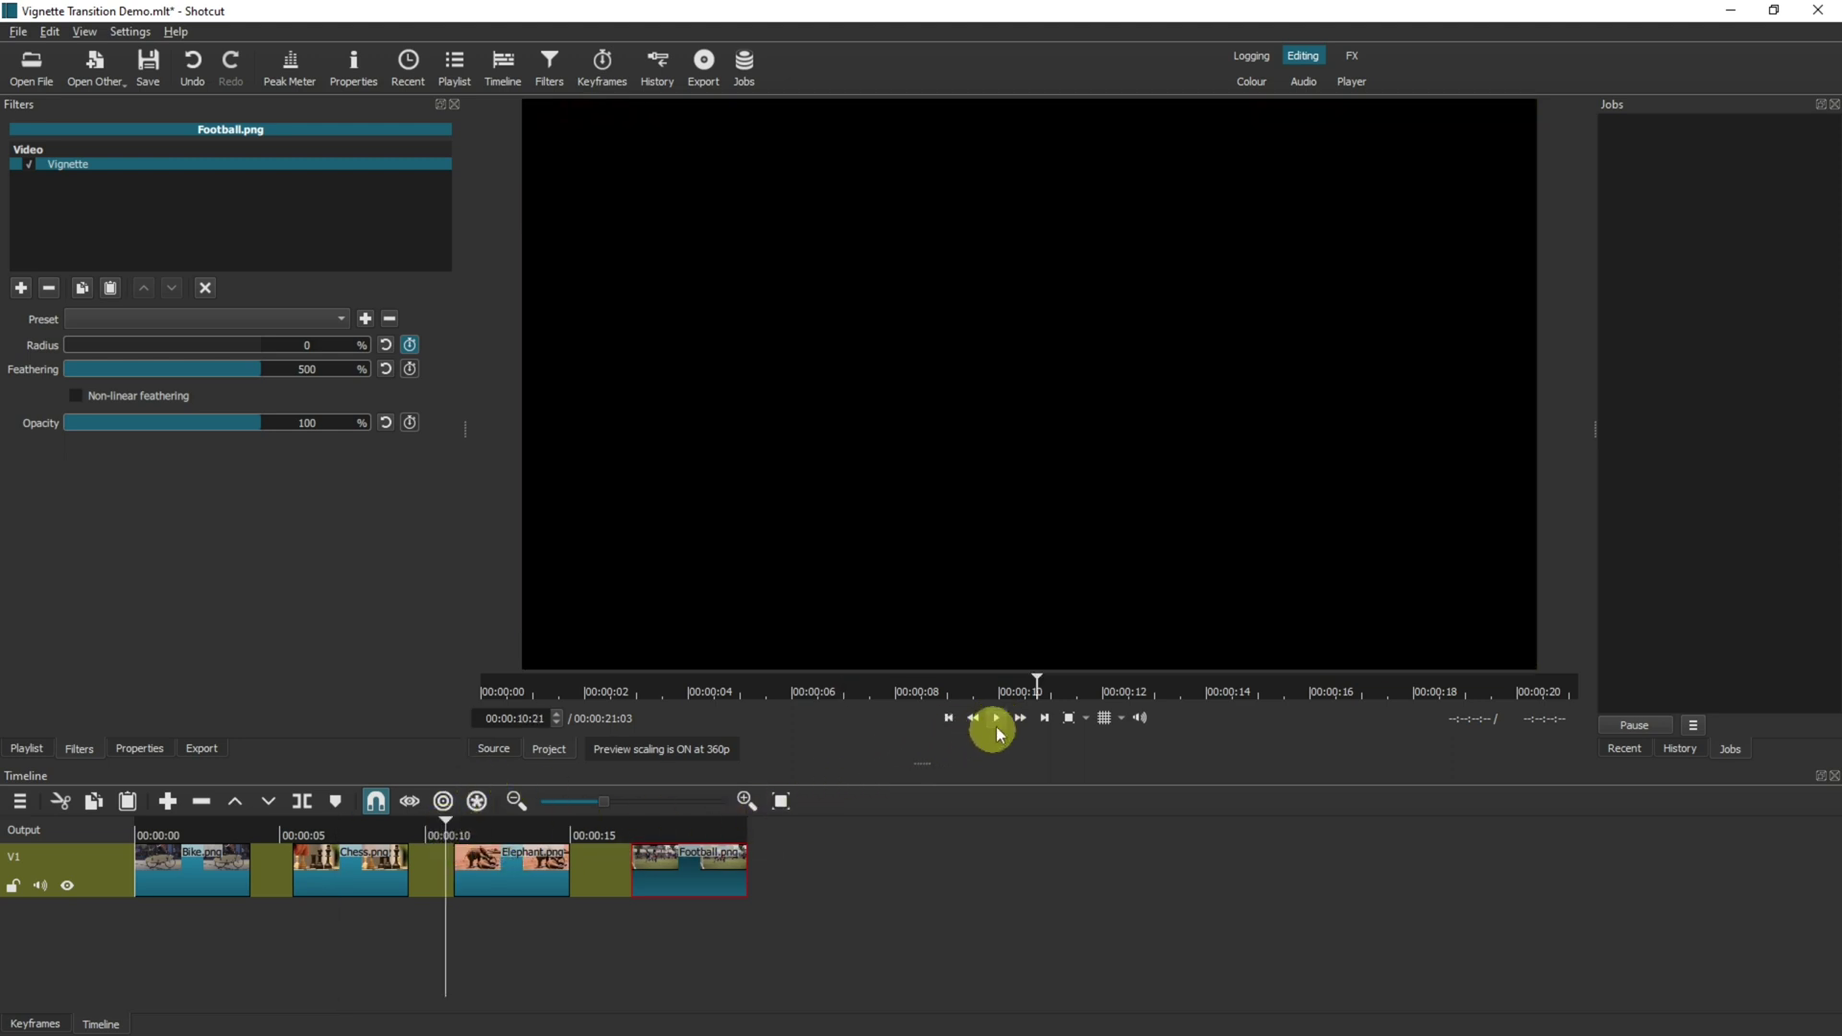
click(998, 721)
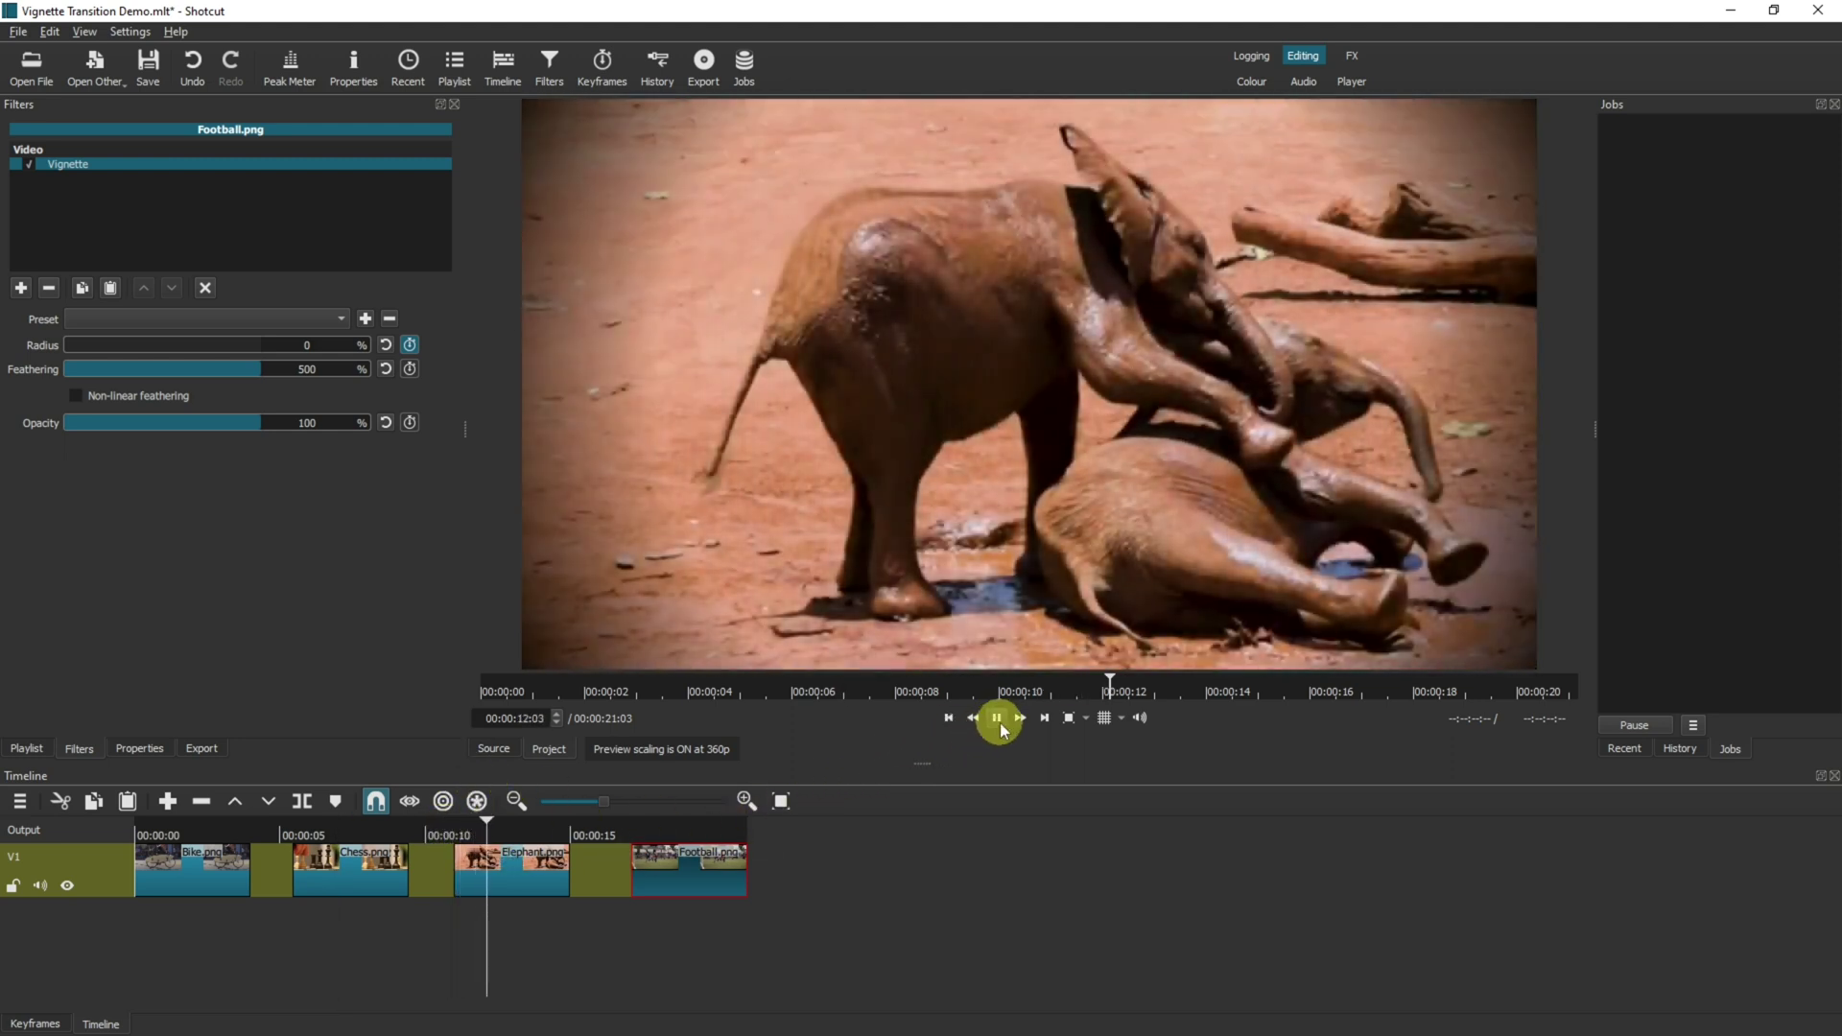
click(998, 720)
Preview the Football clip's vignette opening, pausing once the radius reaches 50%
click(626, 837)
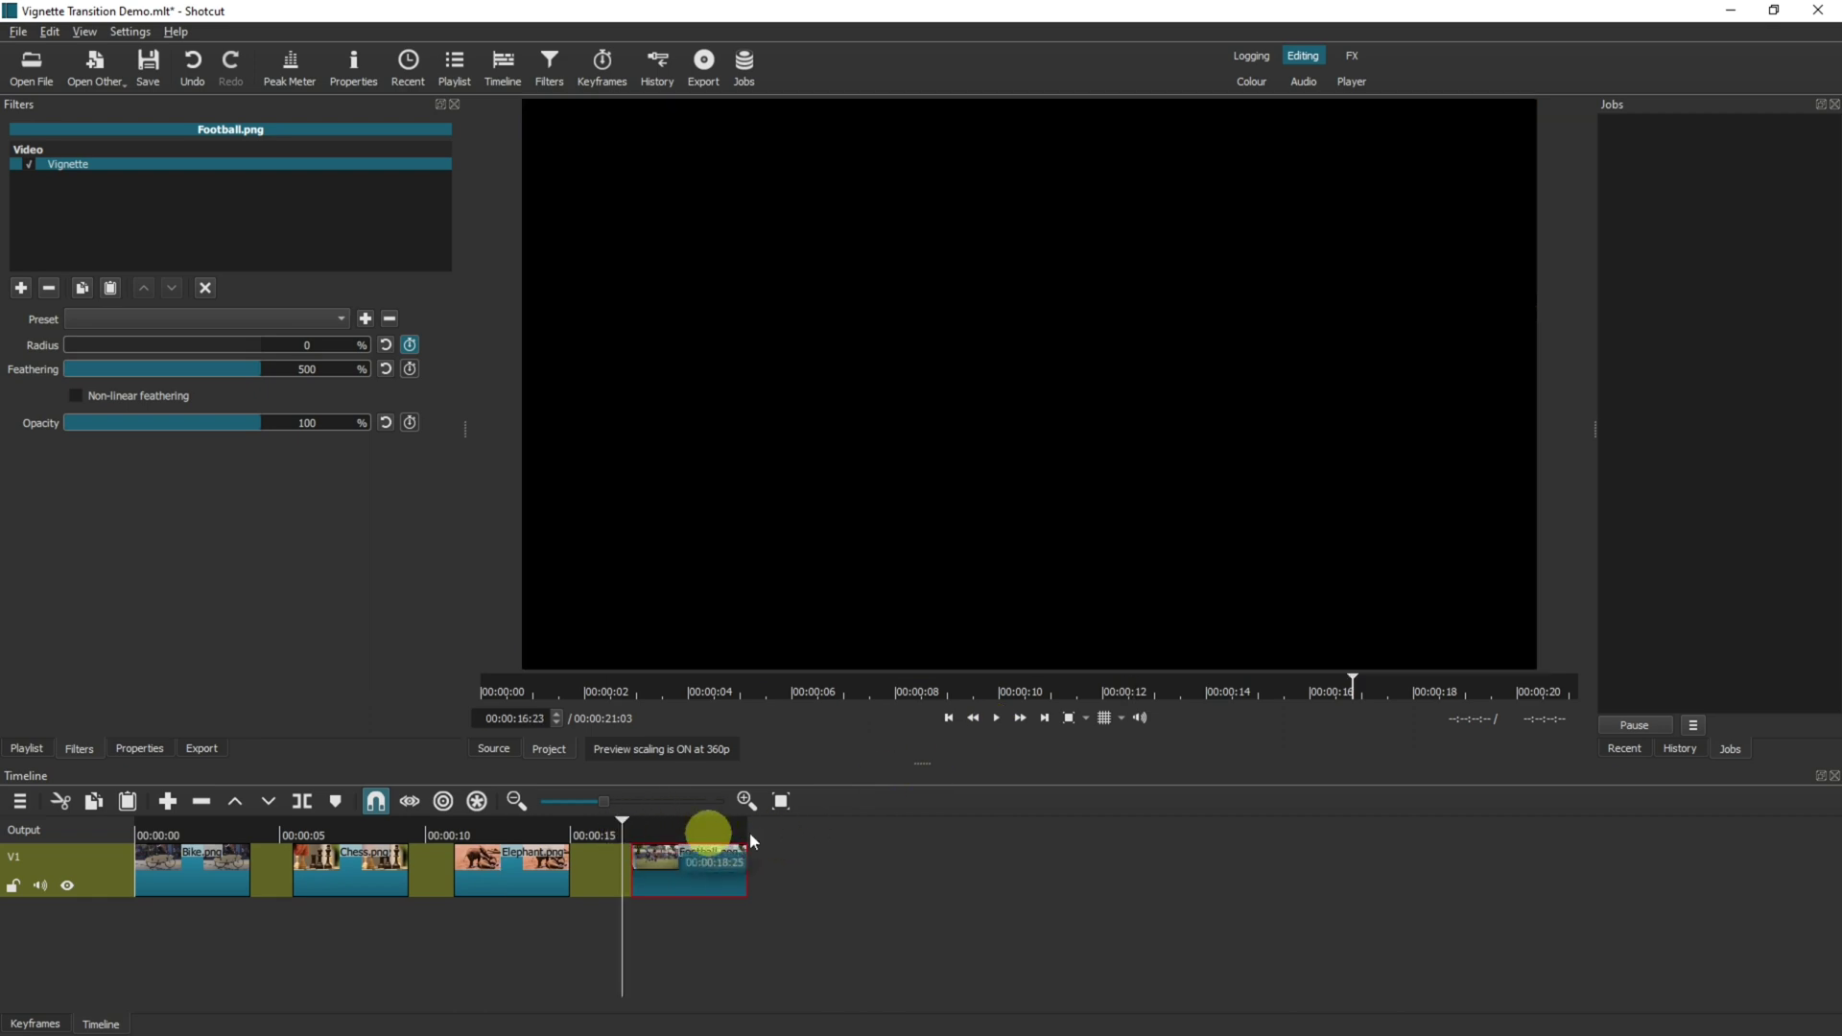
click(996, 719)
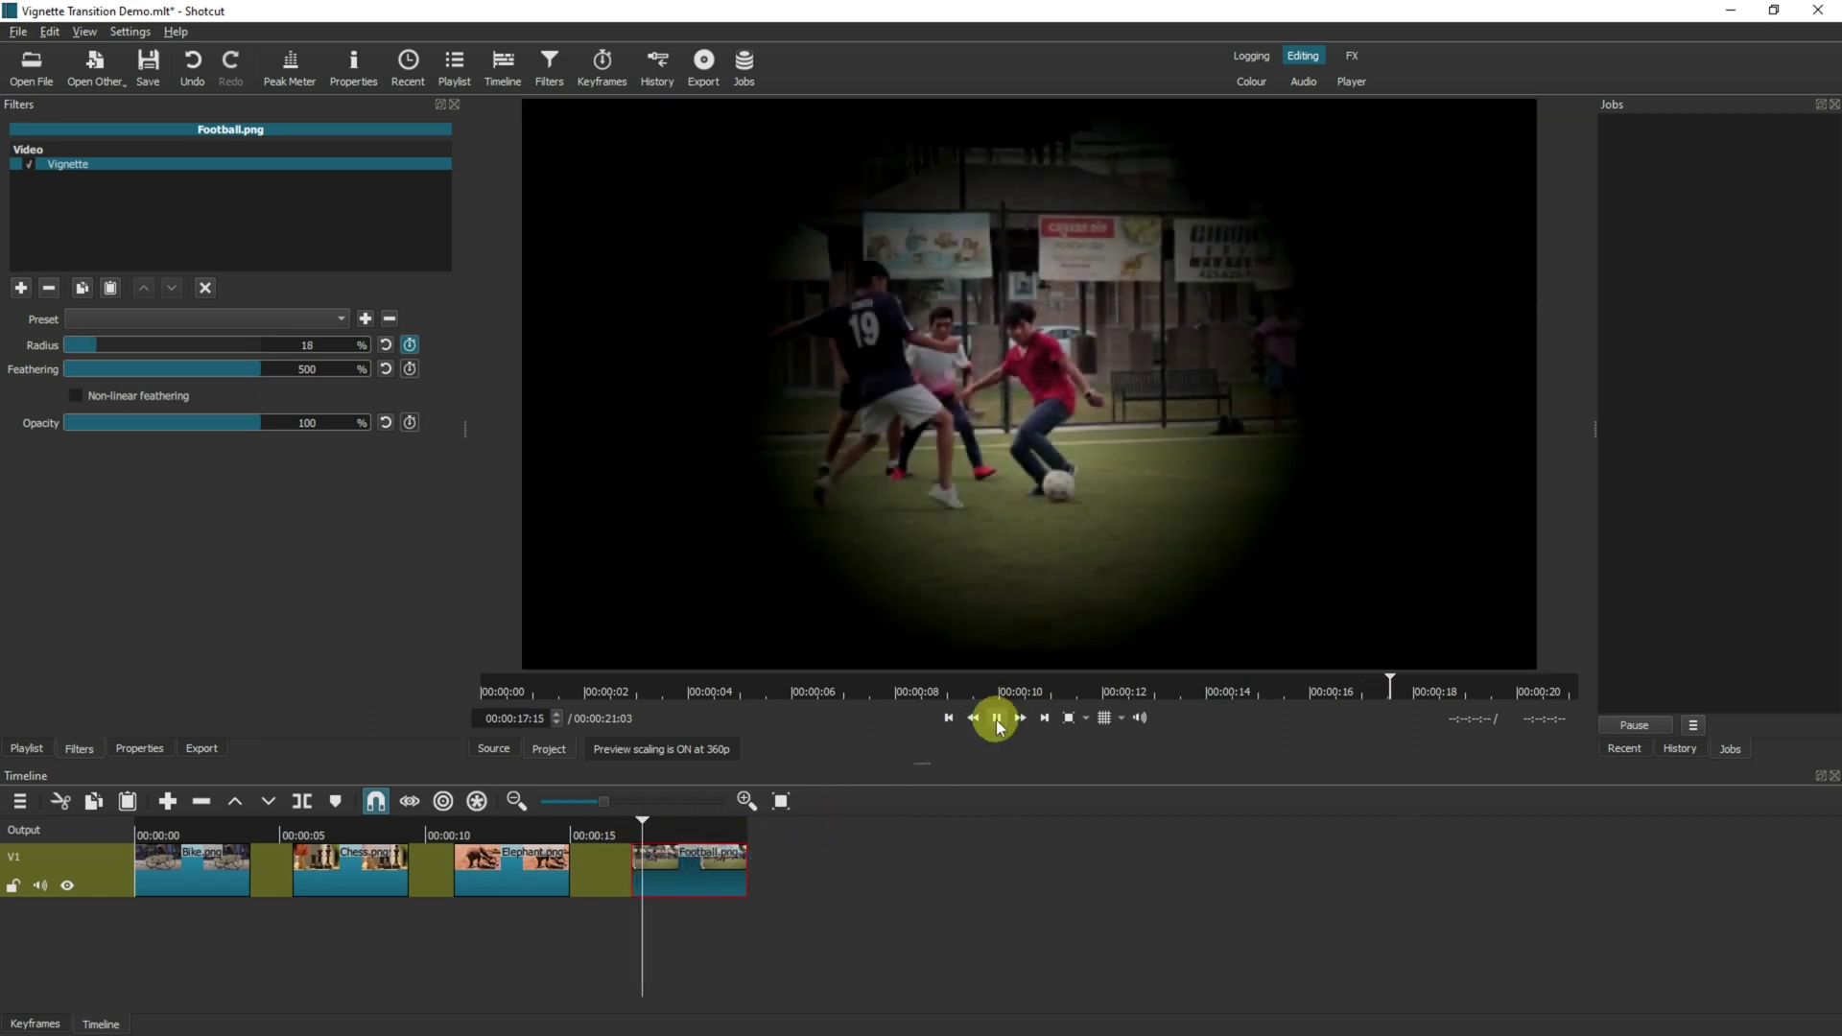
click(997, 720)
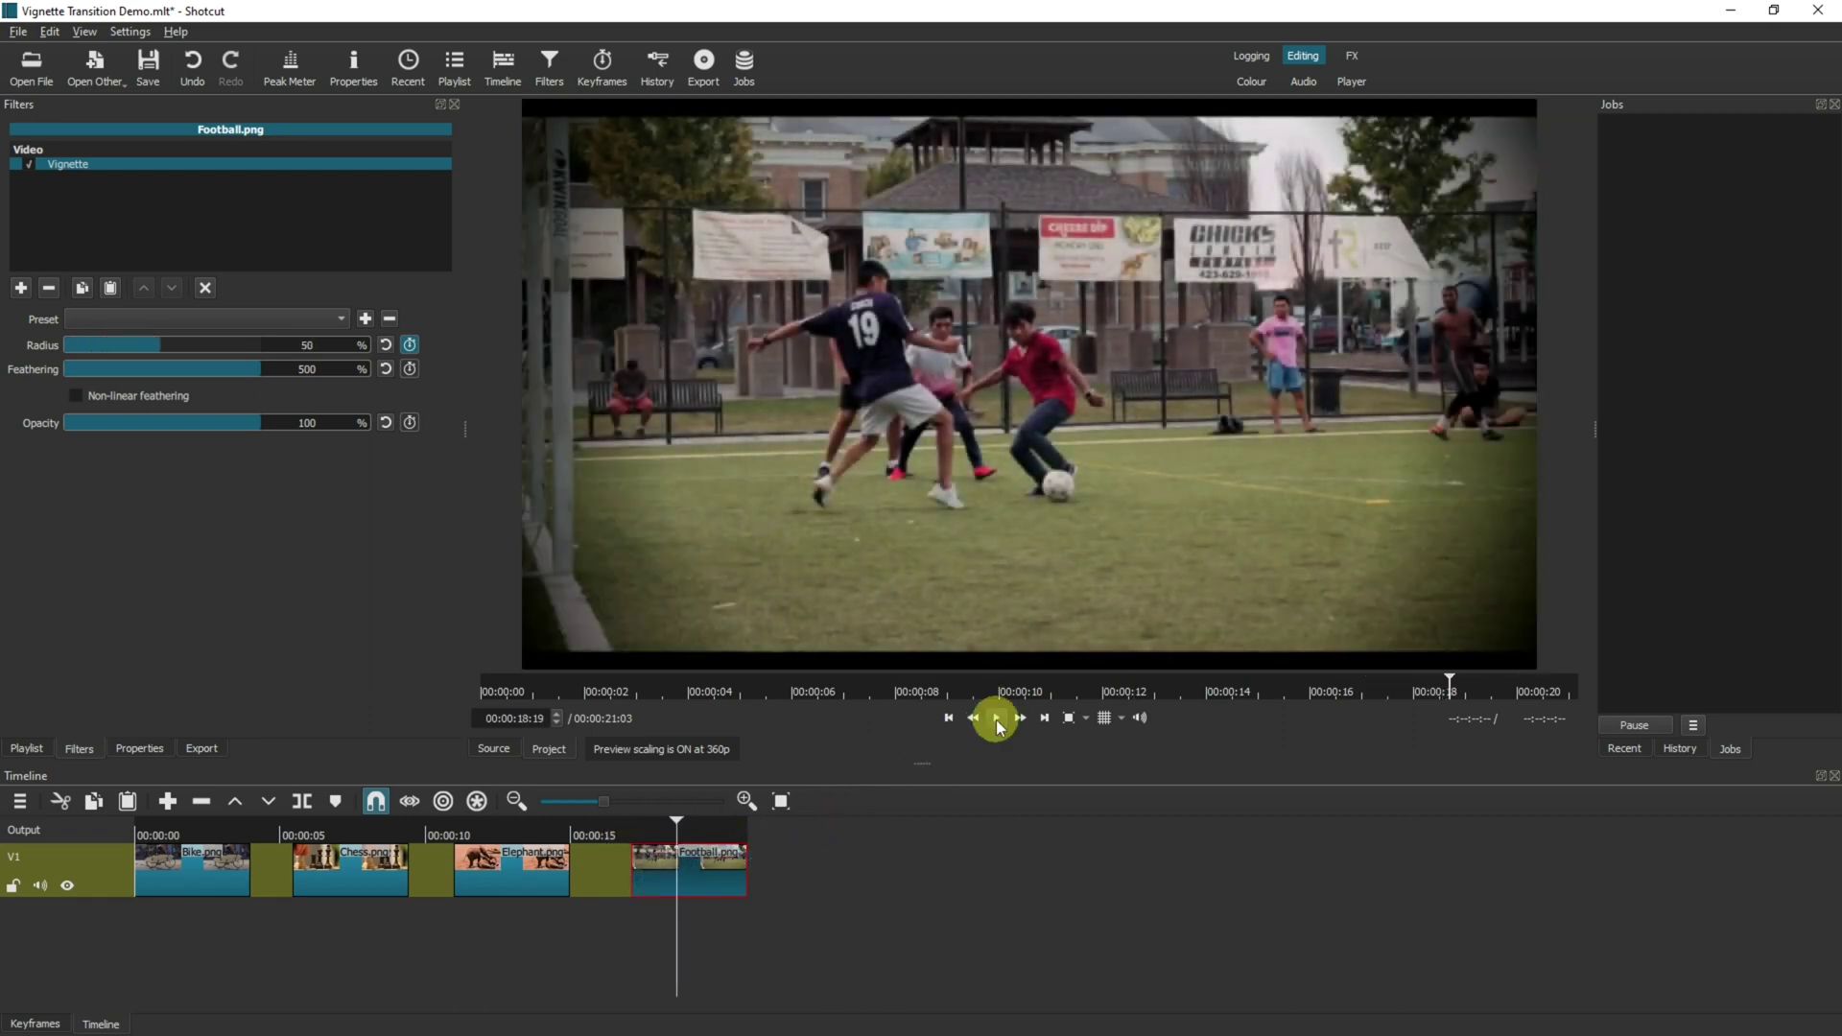
Remove the blank gap before Chess.png and play the timeline from the start
right_click(273, 866)
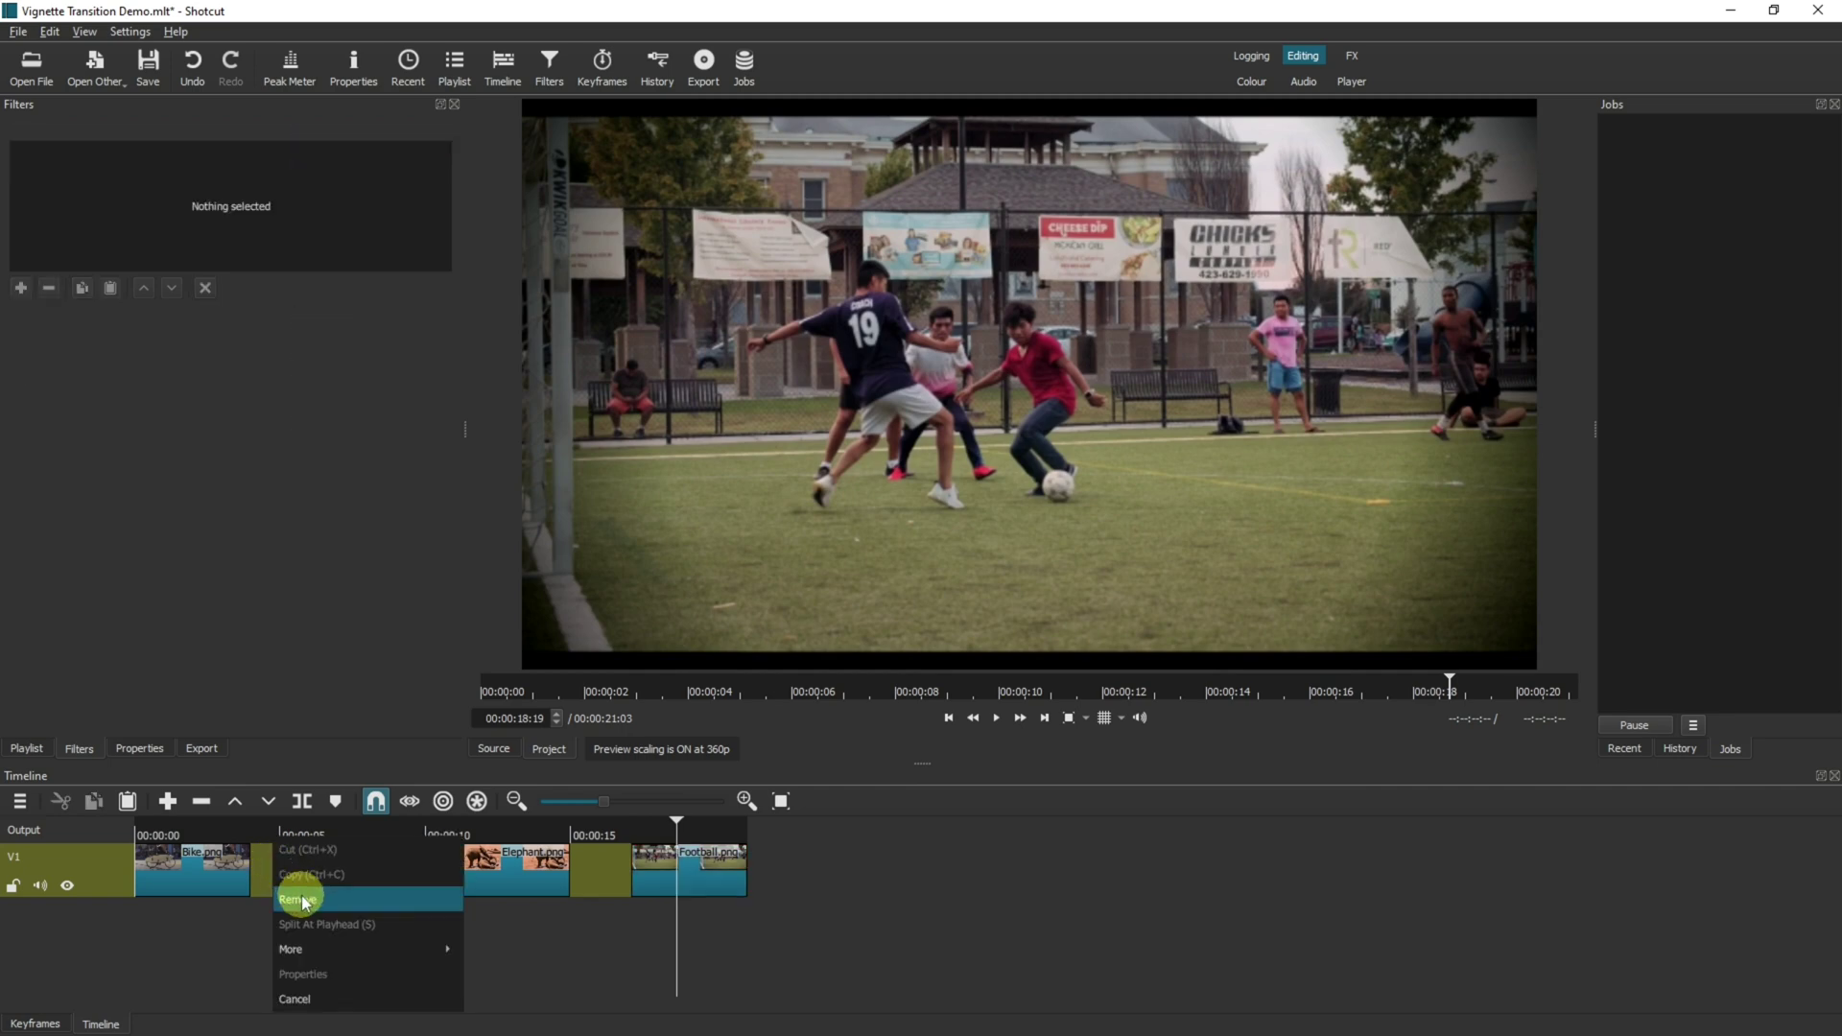
click(299, 900)
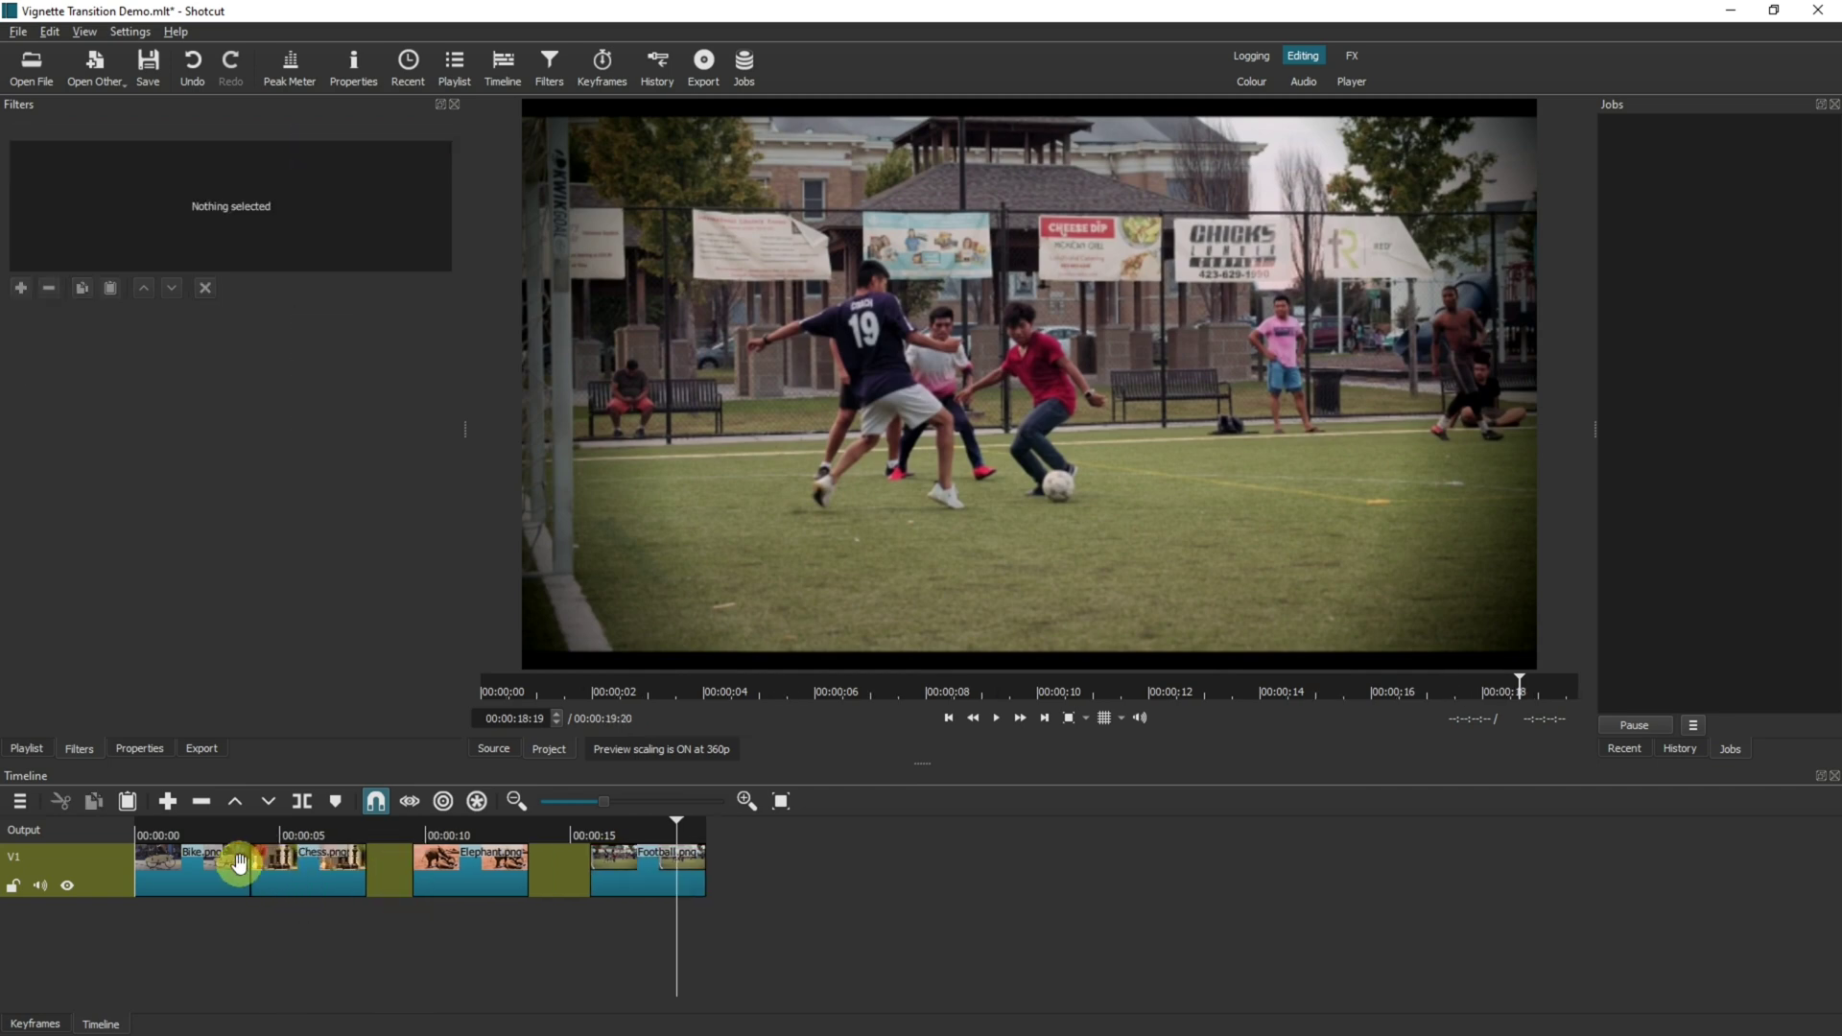
drag(174, 837, 115, 832)
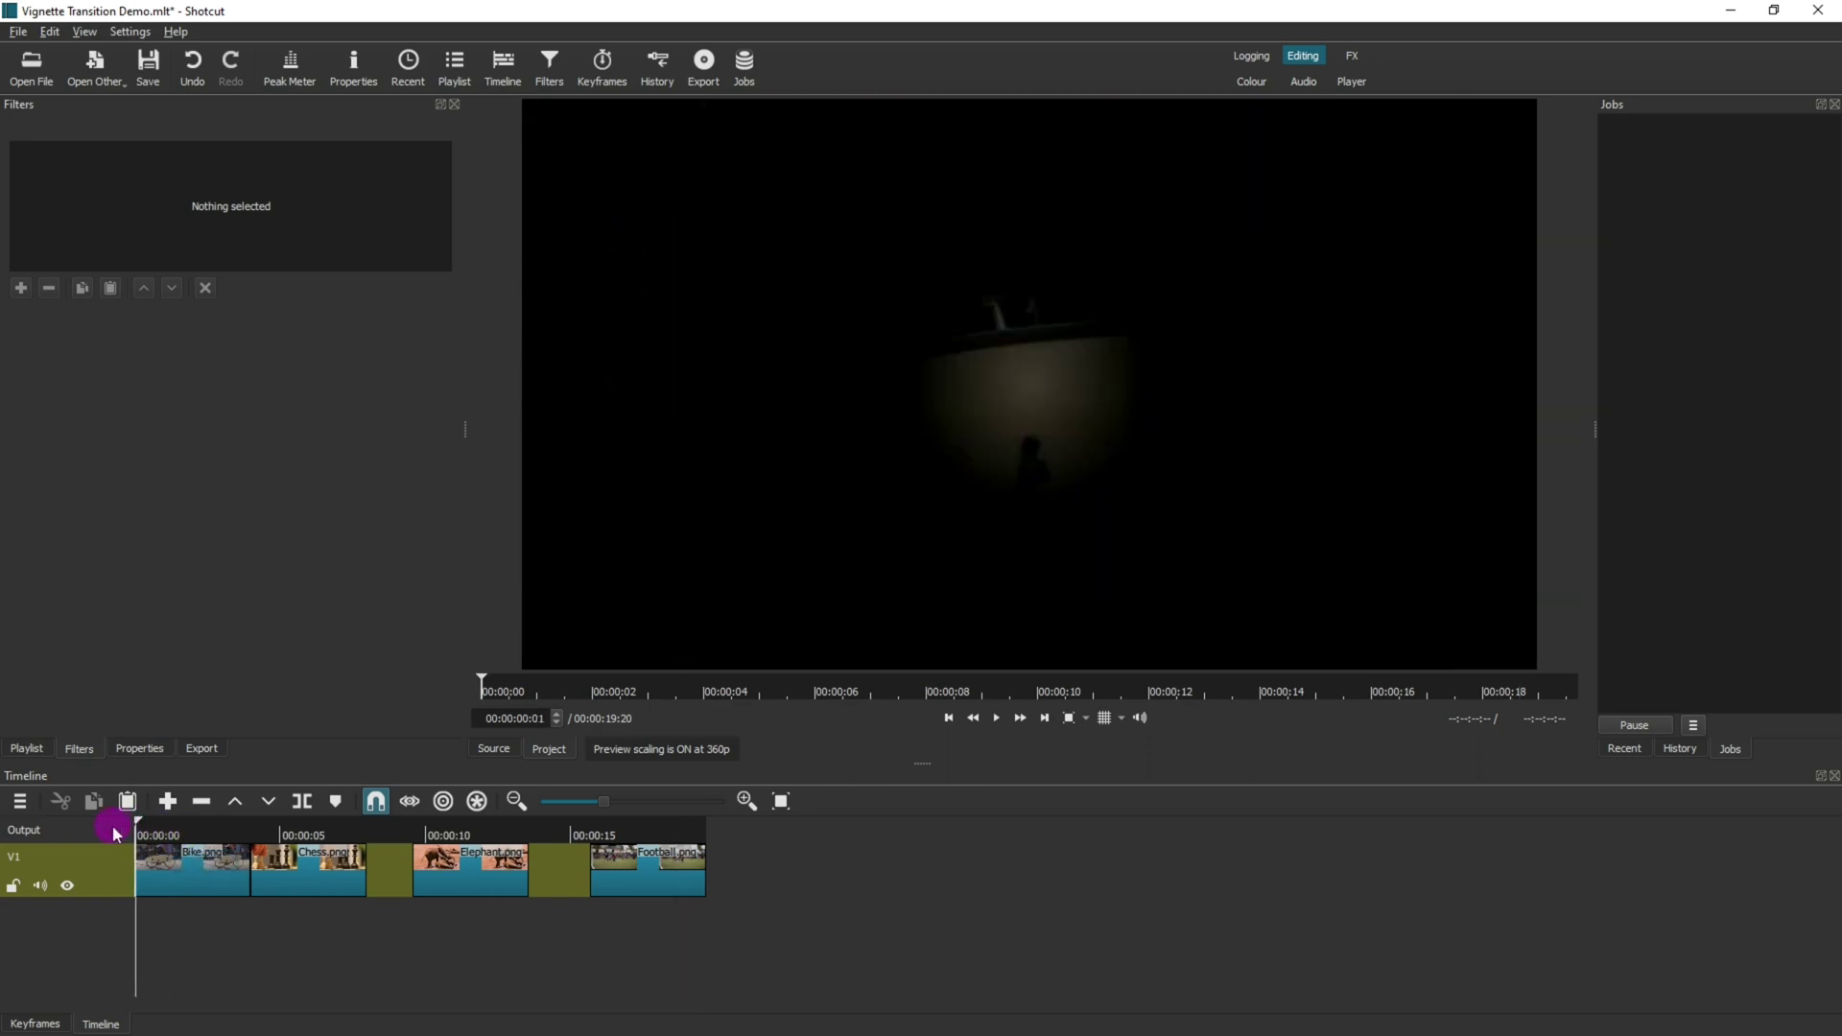
click(1000, 720)
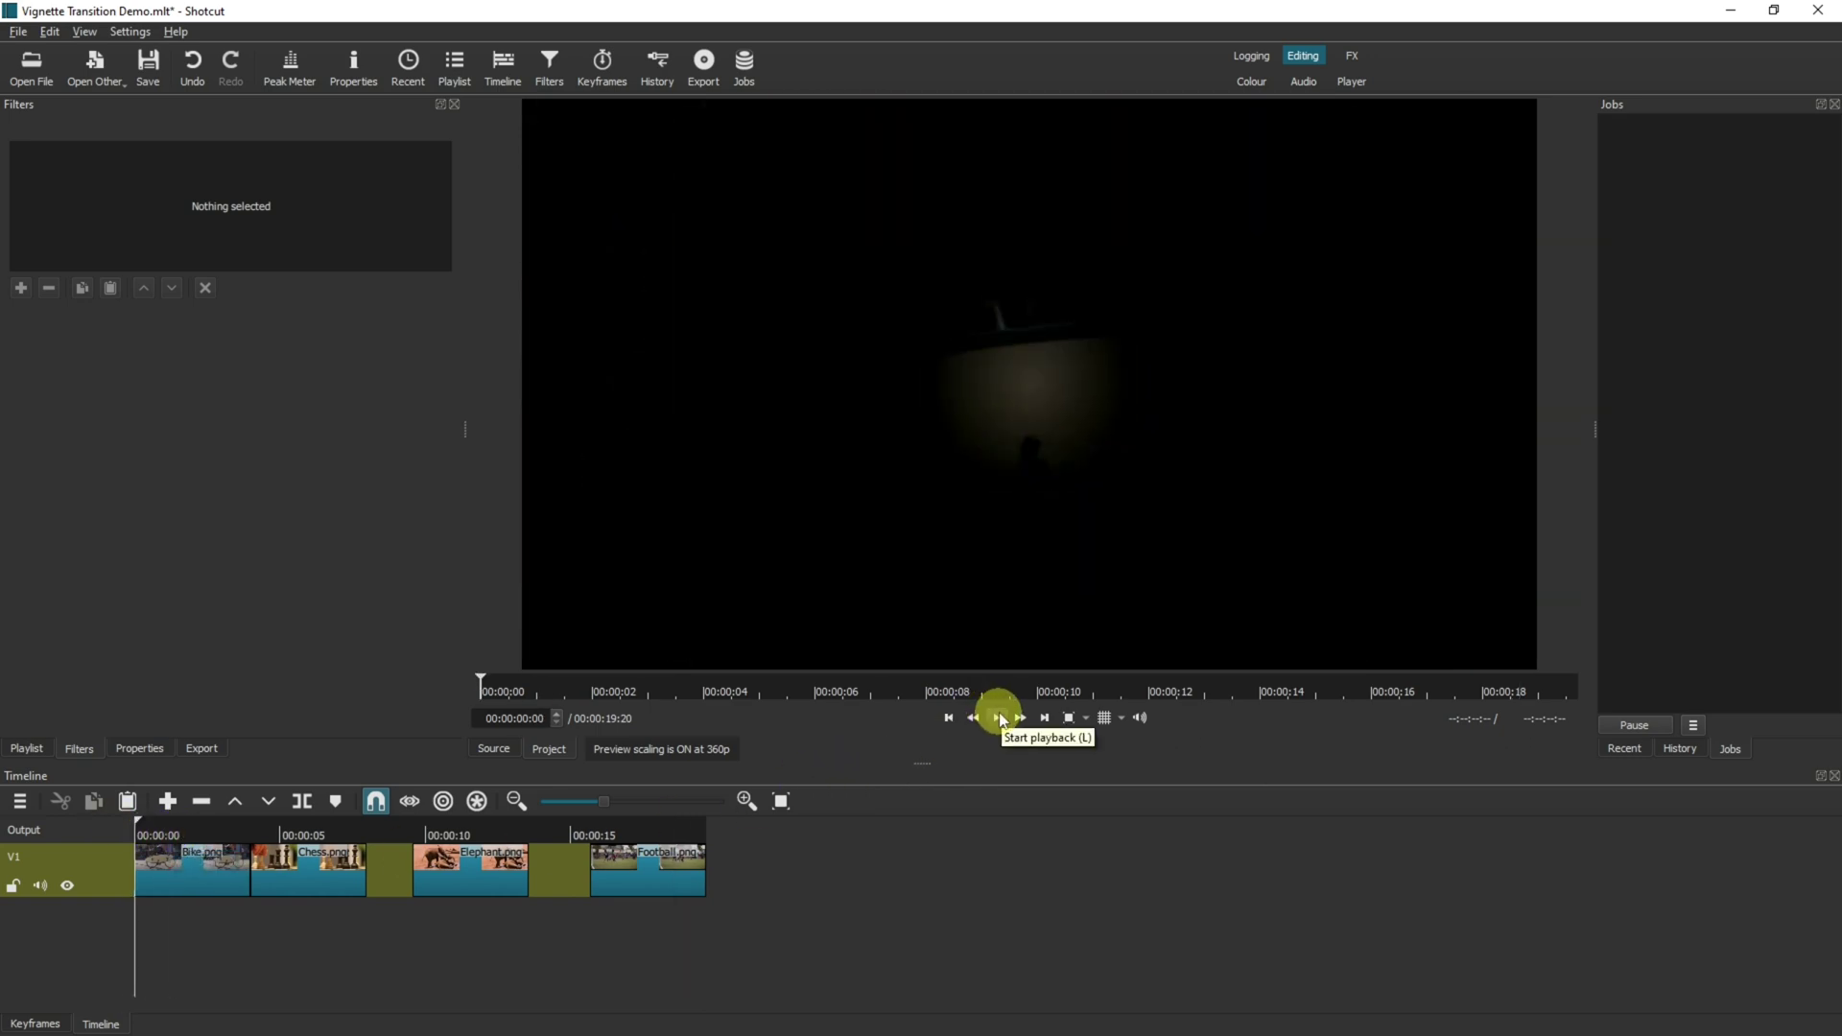
click(1000, 720)
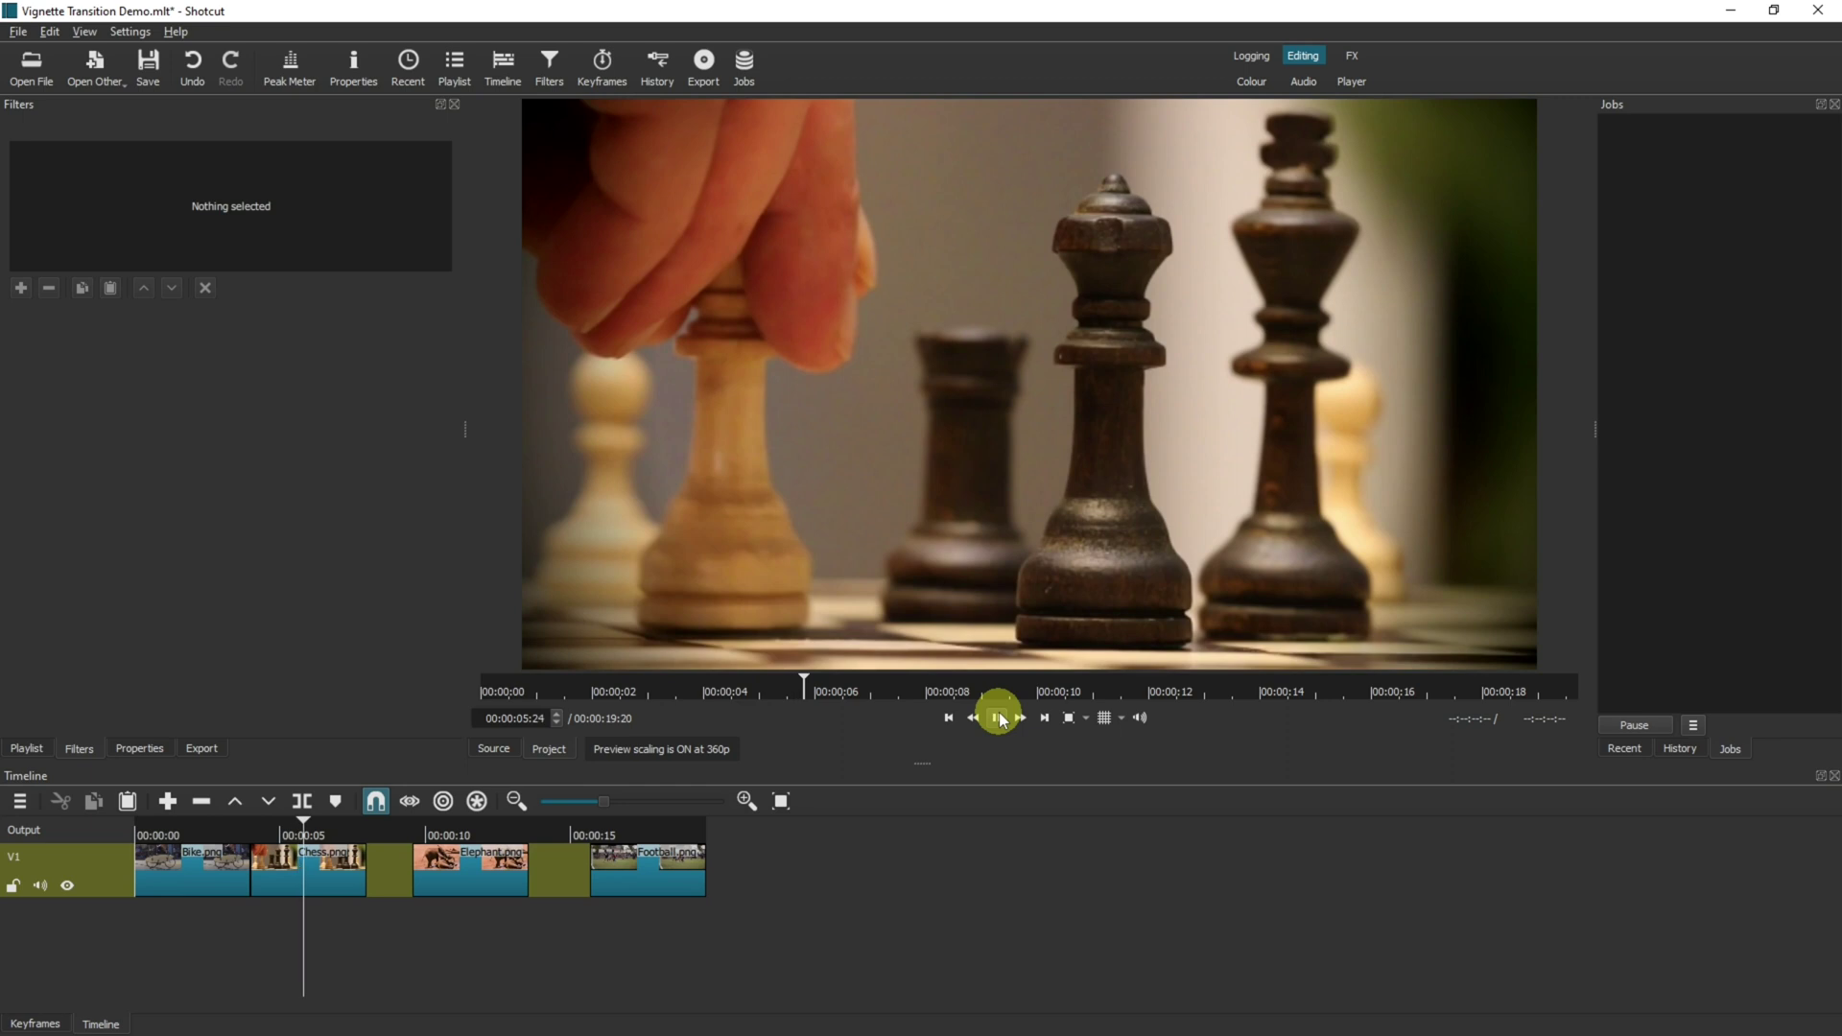
click(999, 718)
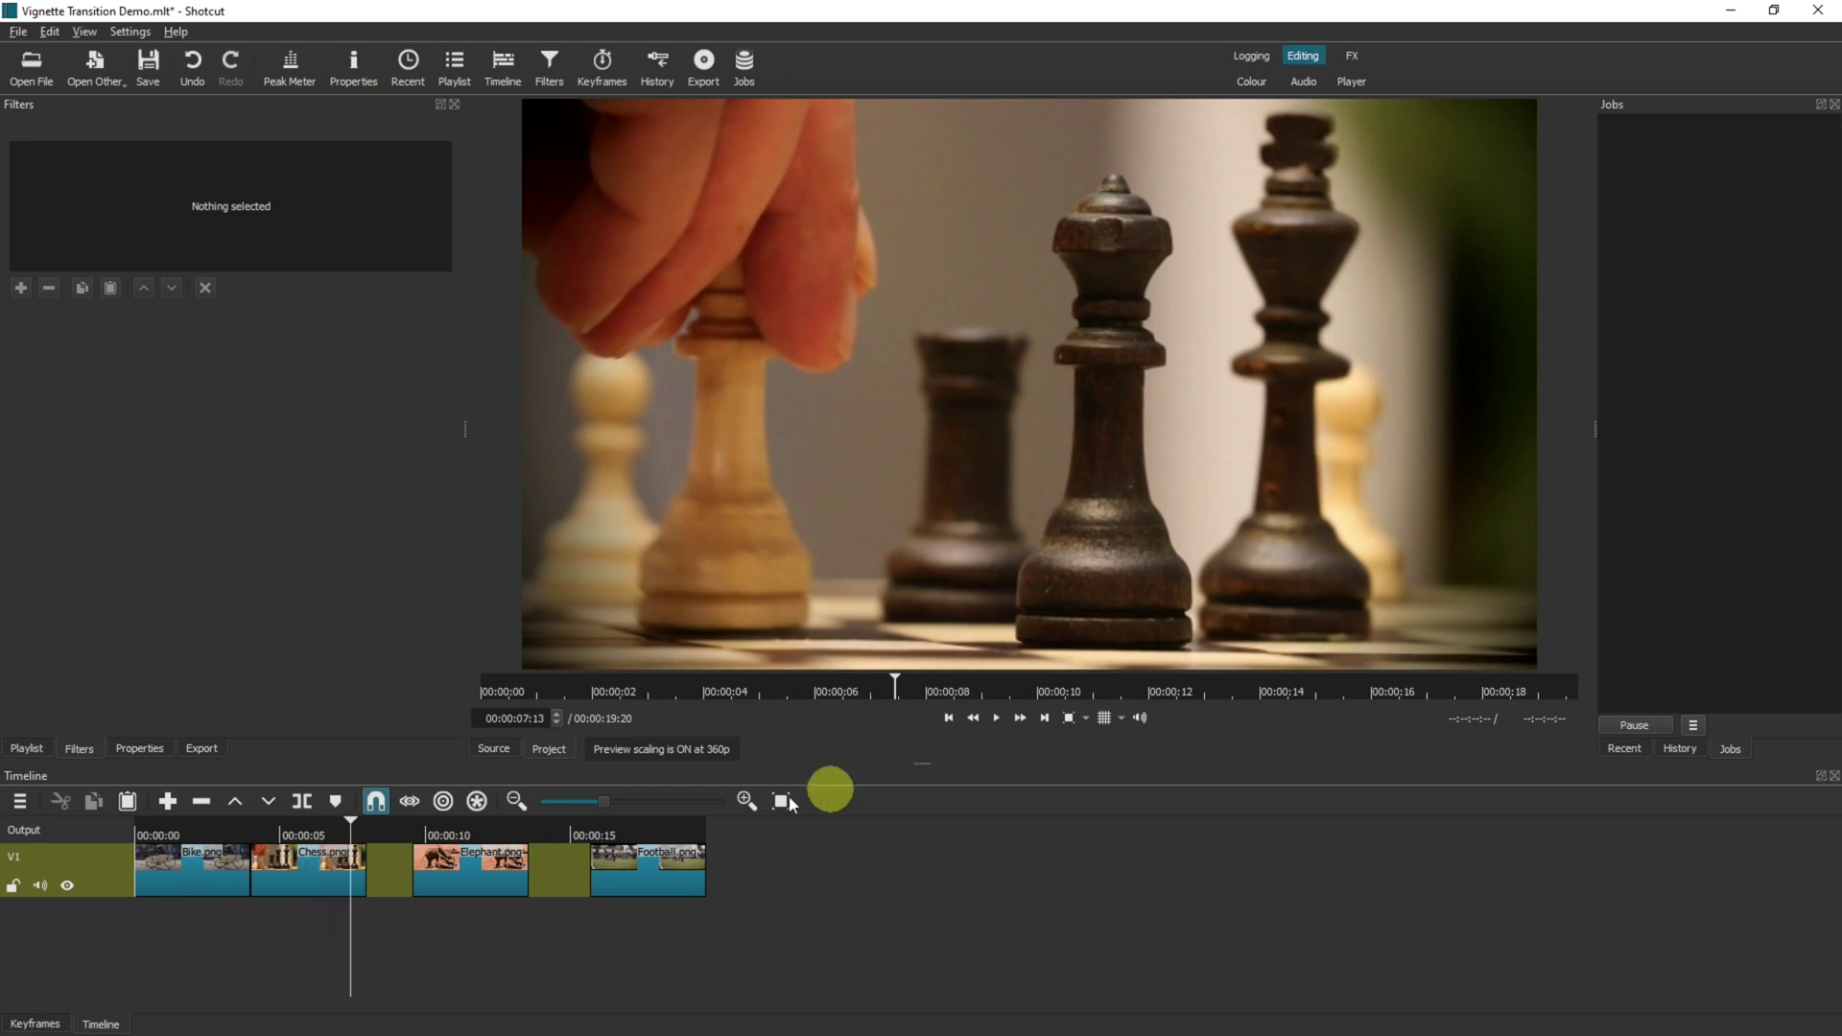
Remove the gaps between Chess and Elephant and between Elephant and Football
right_click(389, 856)
click(406, 900)
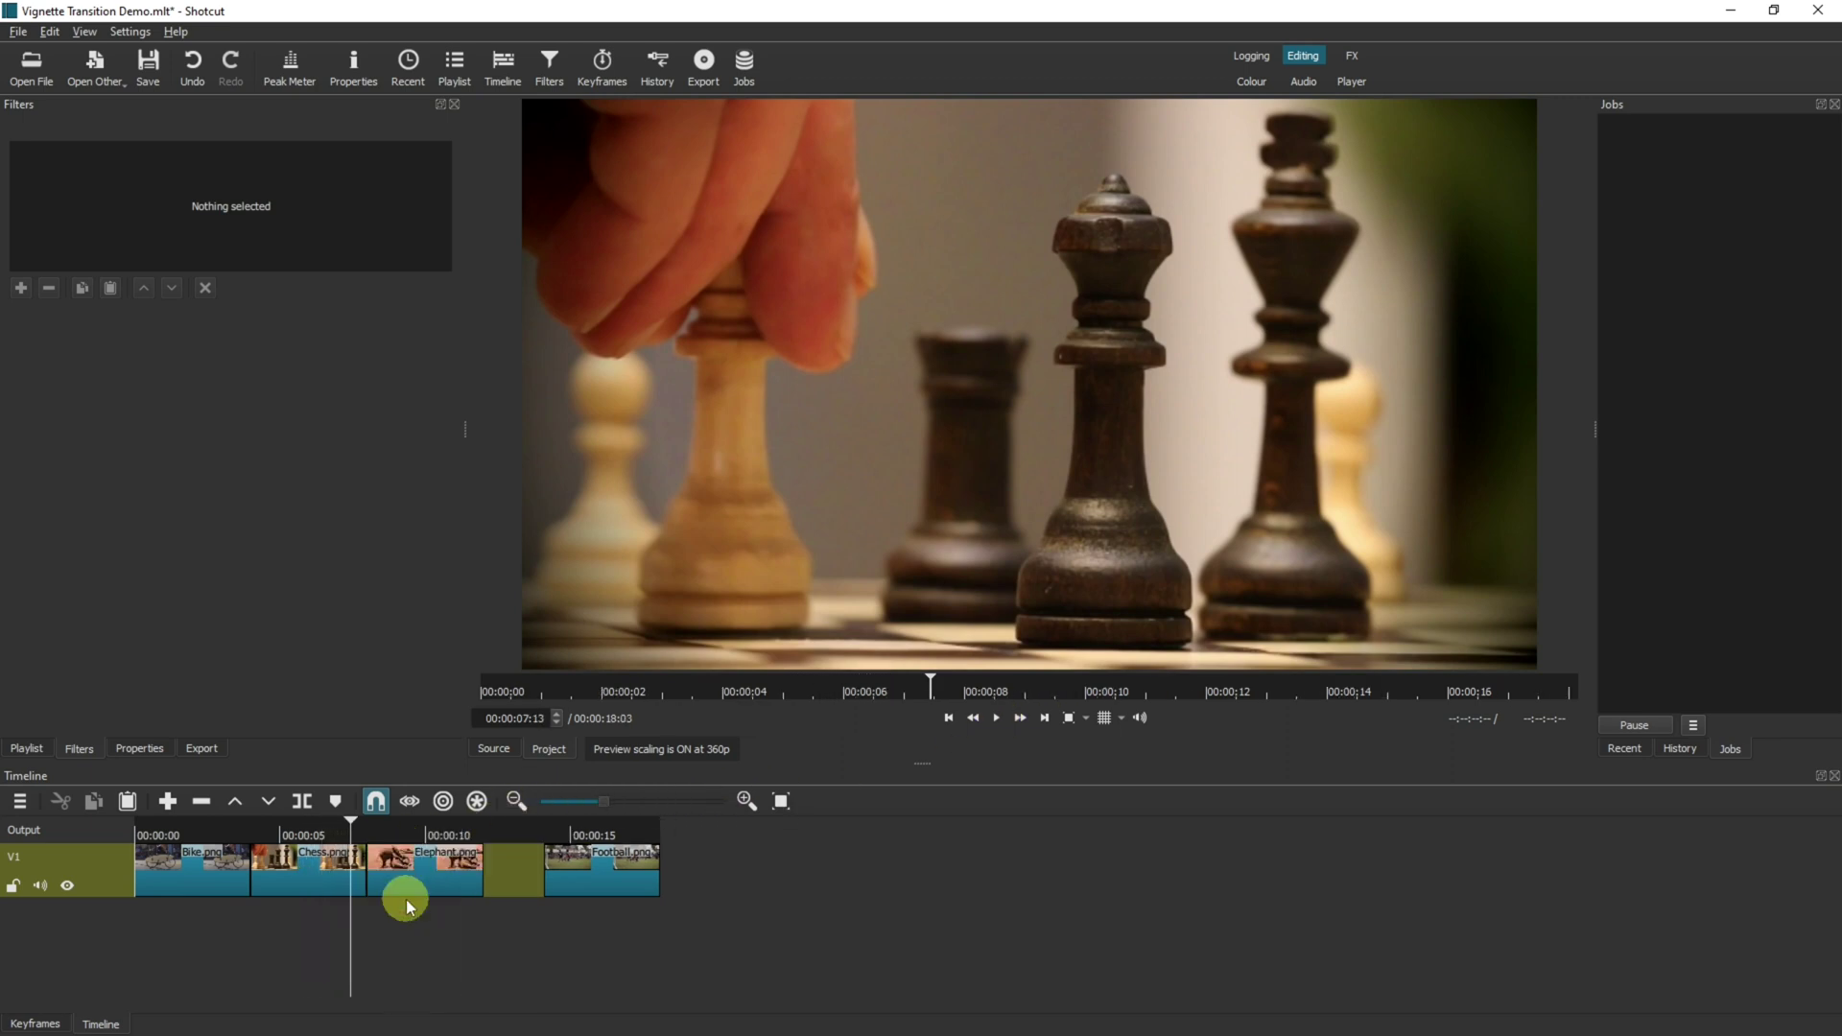
right_click(514, 868)
click(530, 893)
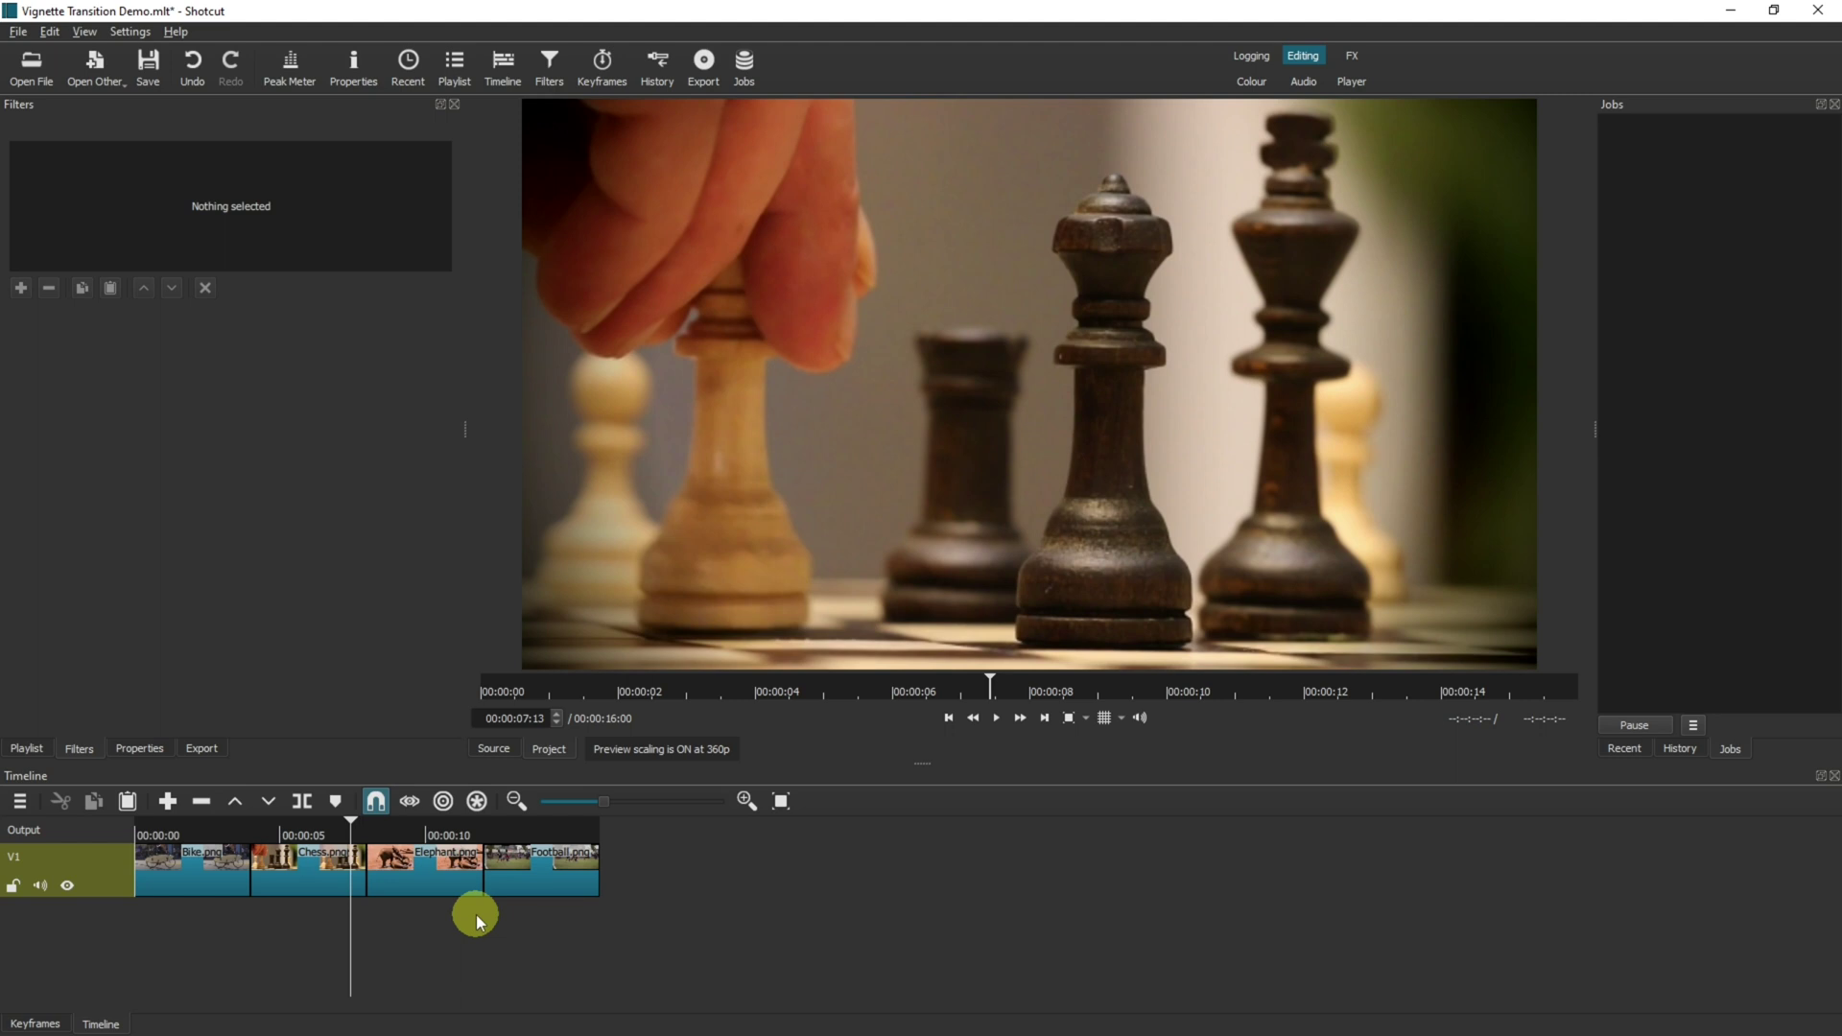
Slide Chess.png over the end of Bike.png to form a transition, then preview it
click(270, 863)
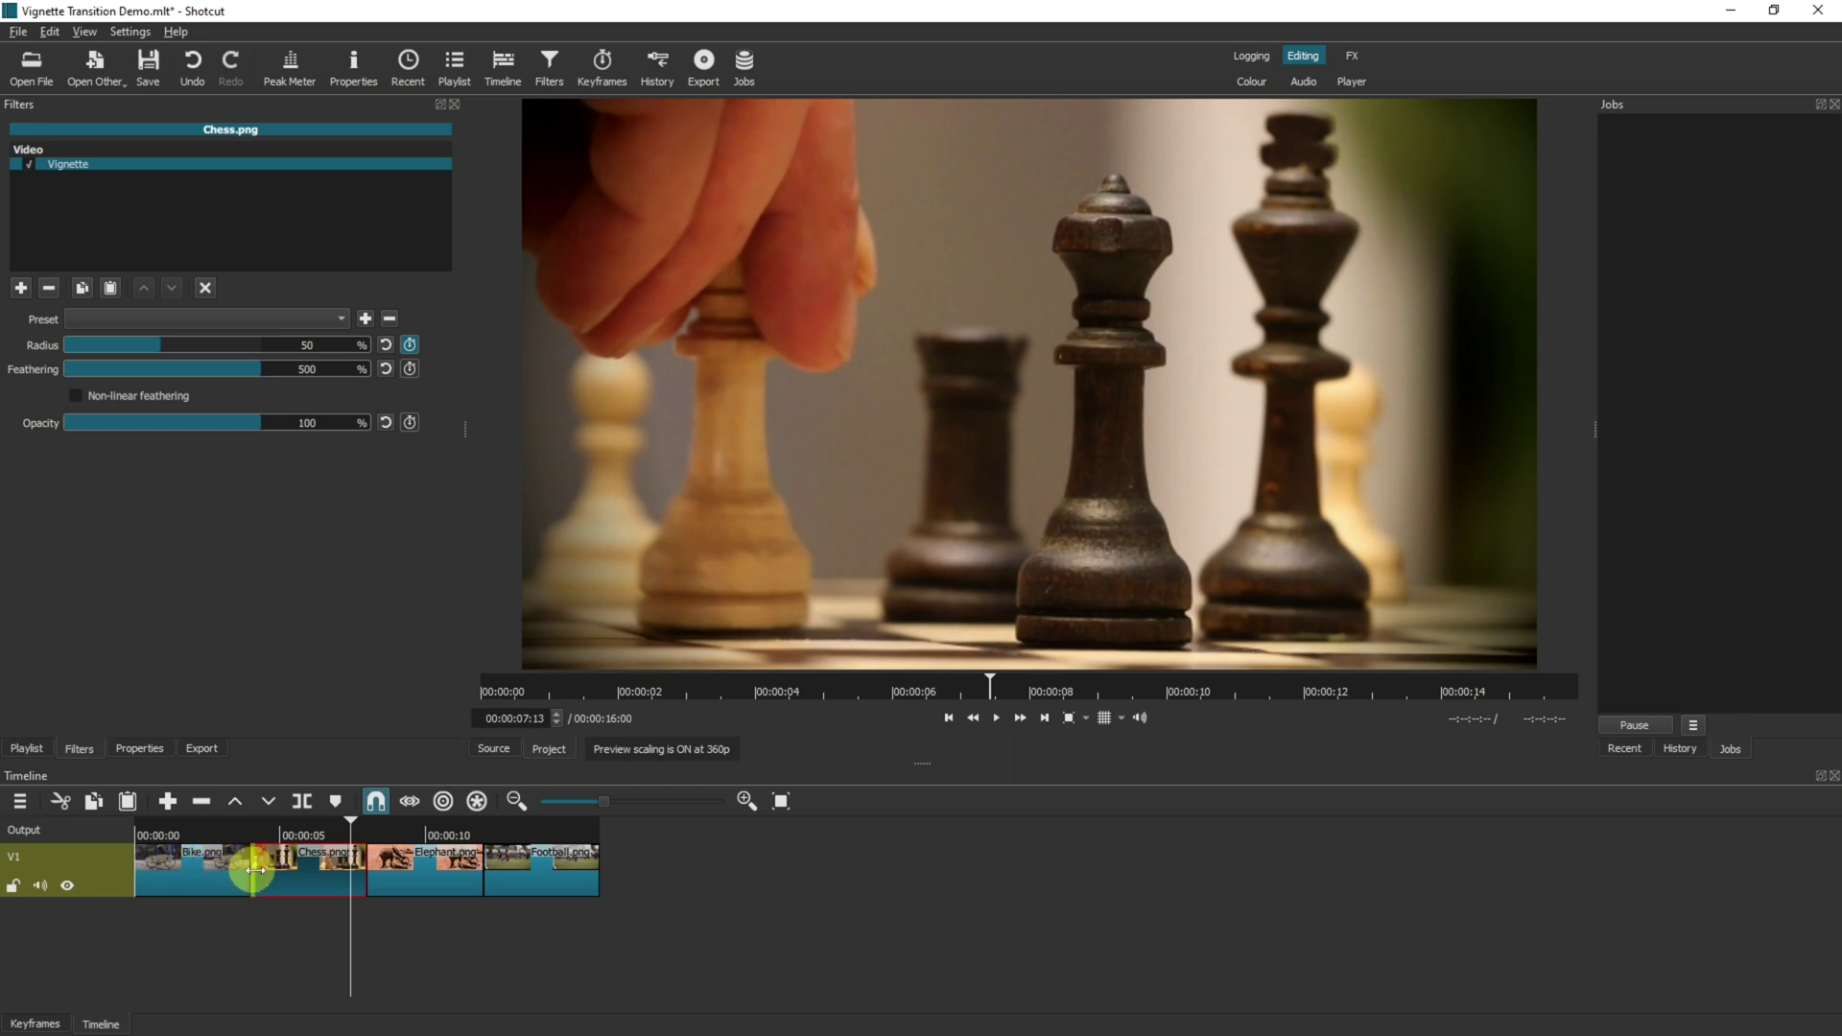
drag(305, 871, 135, 835)
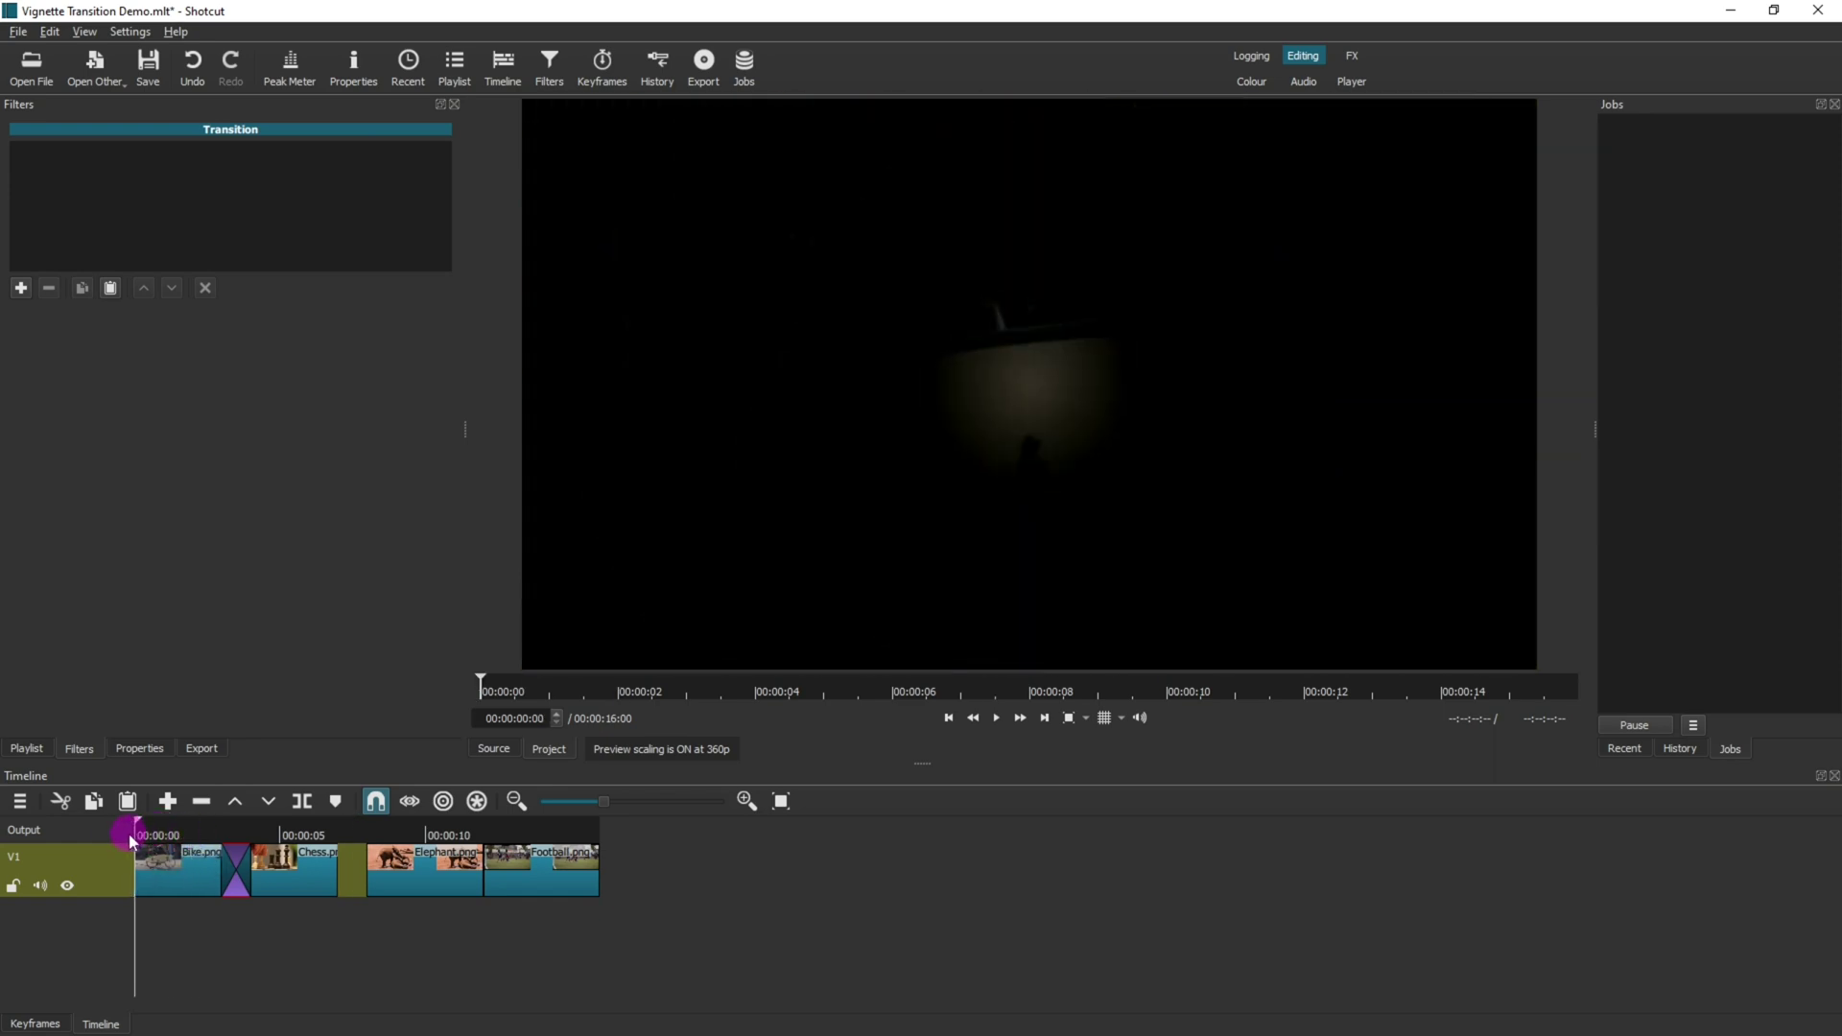
click(996, 720)
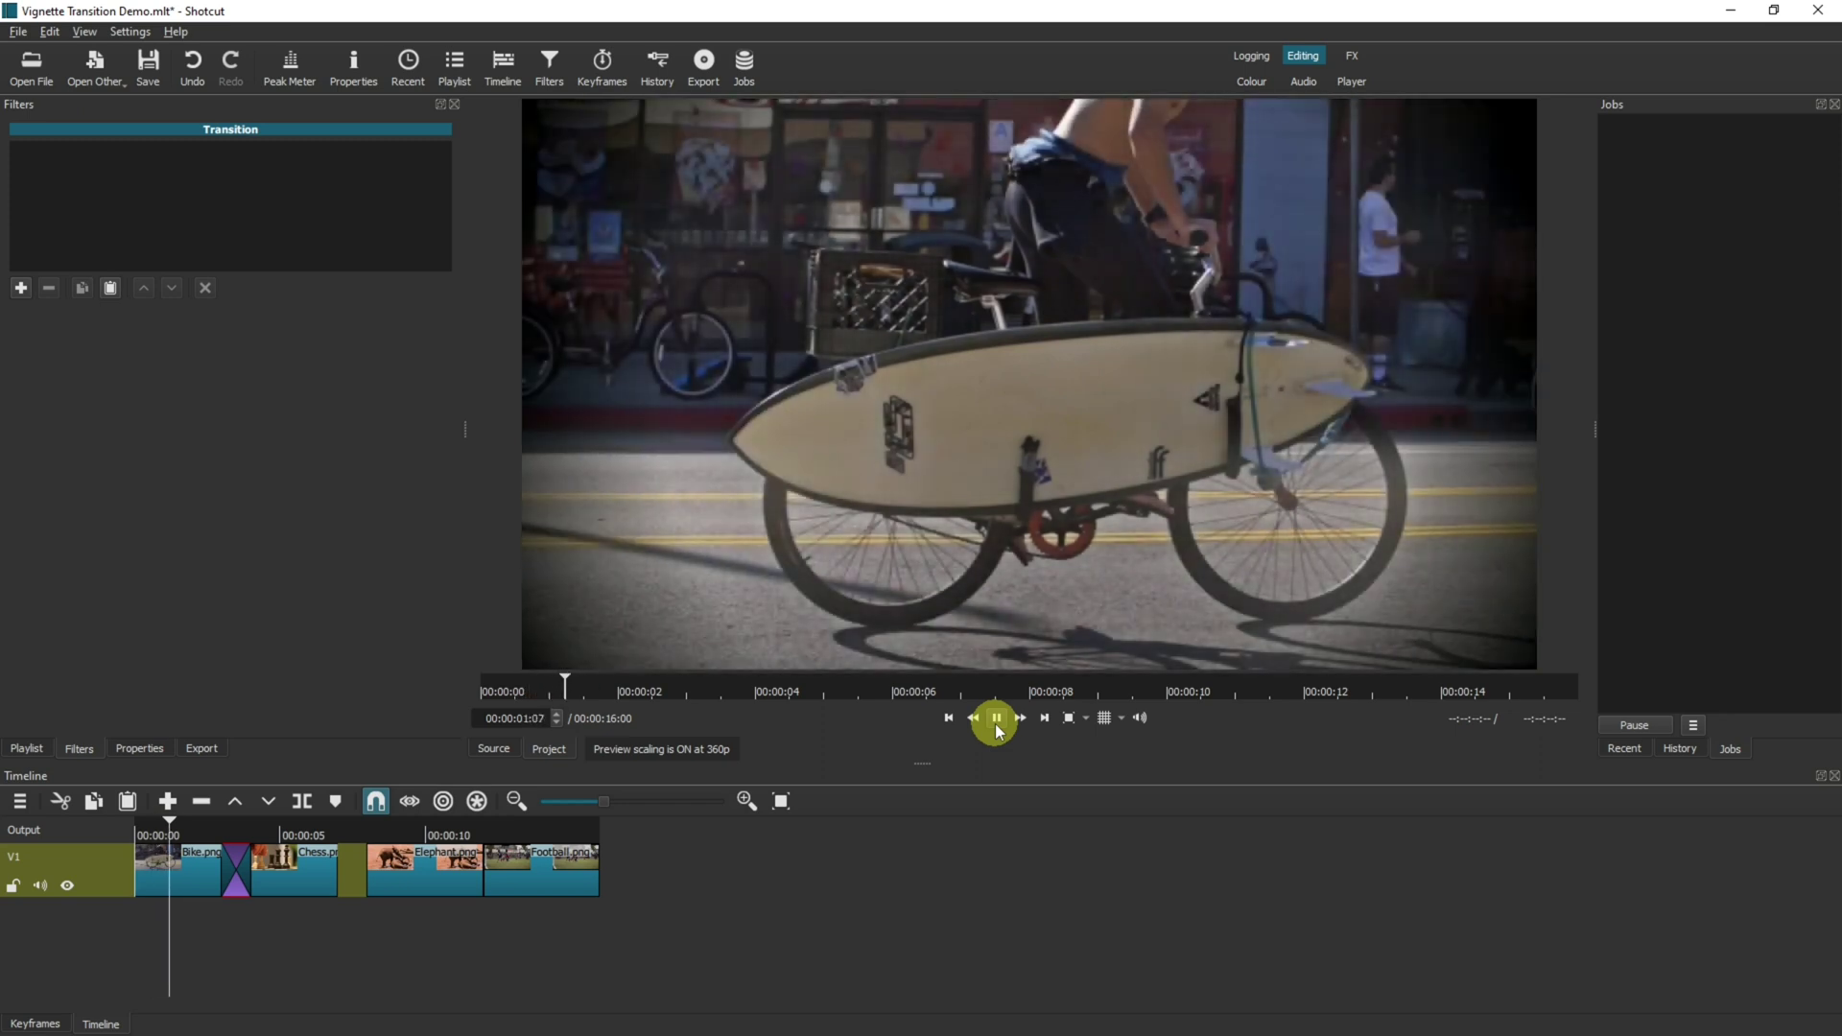
click(997, 722)
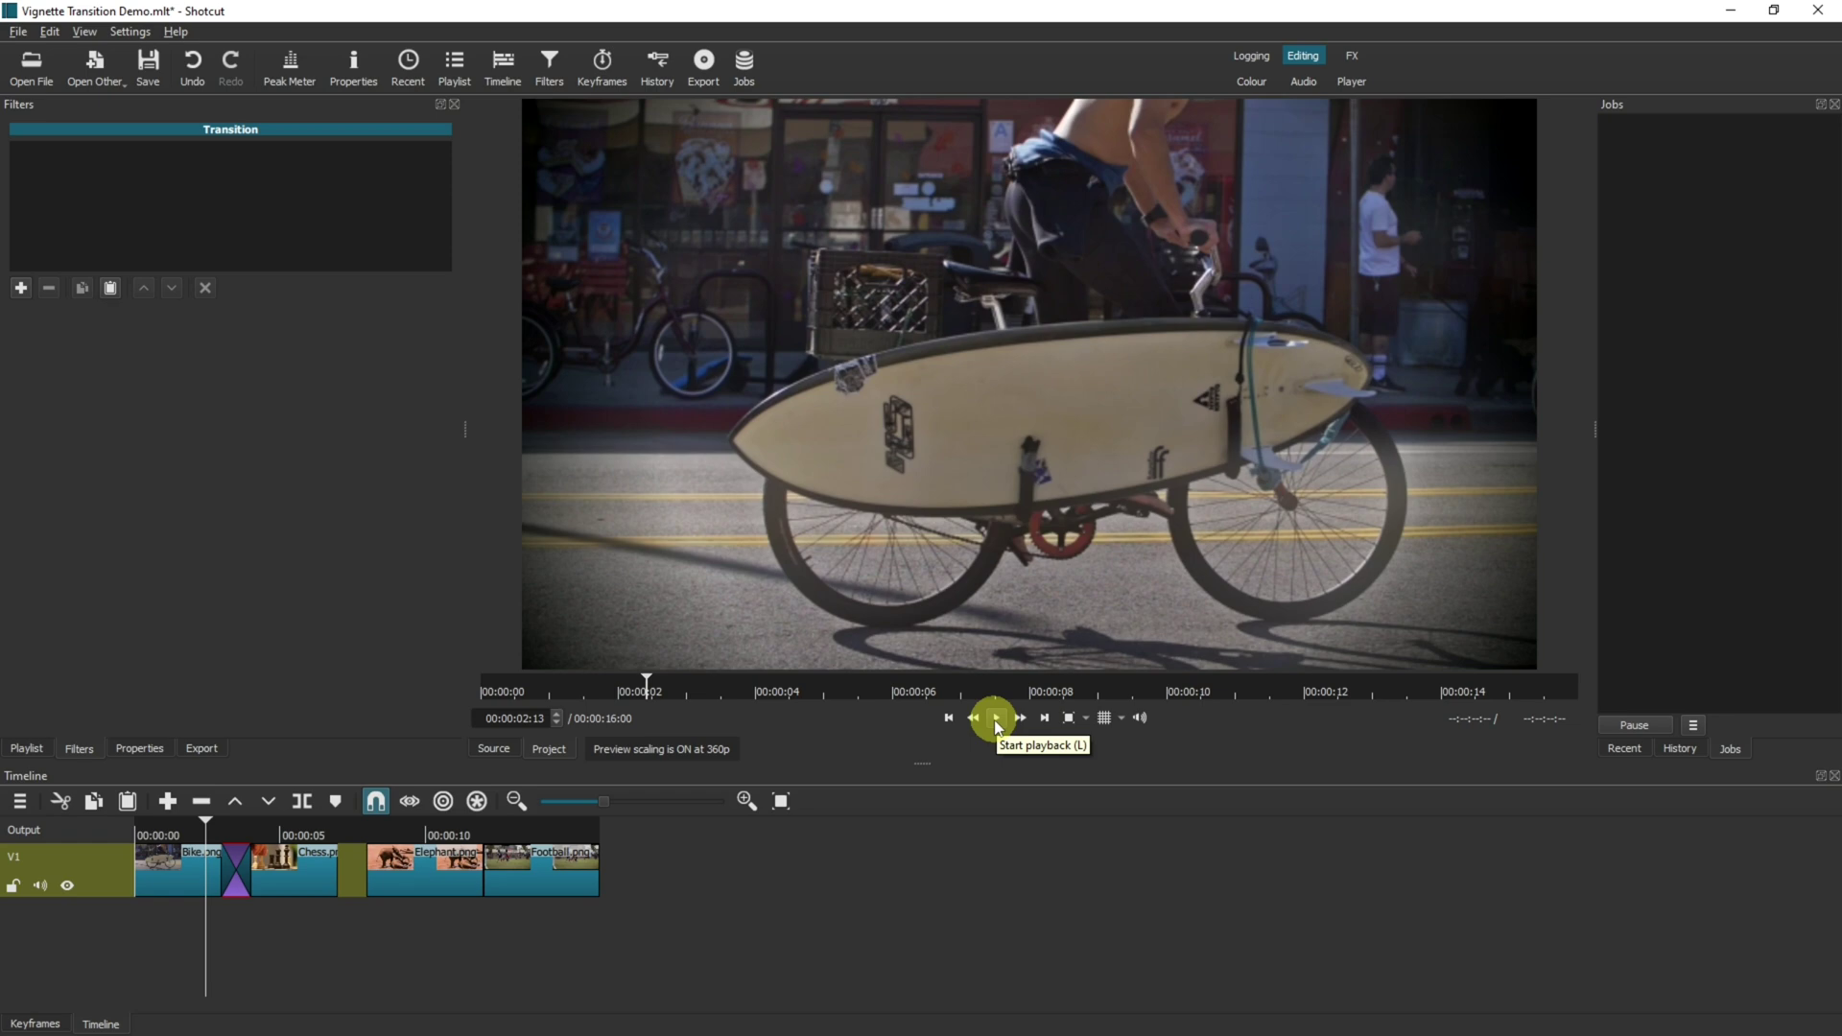
click(997, 720)
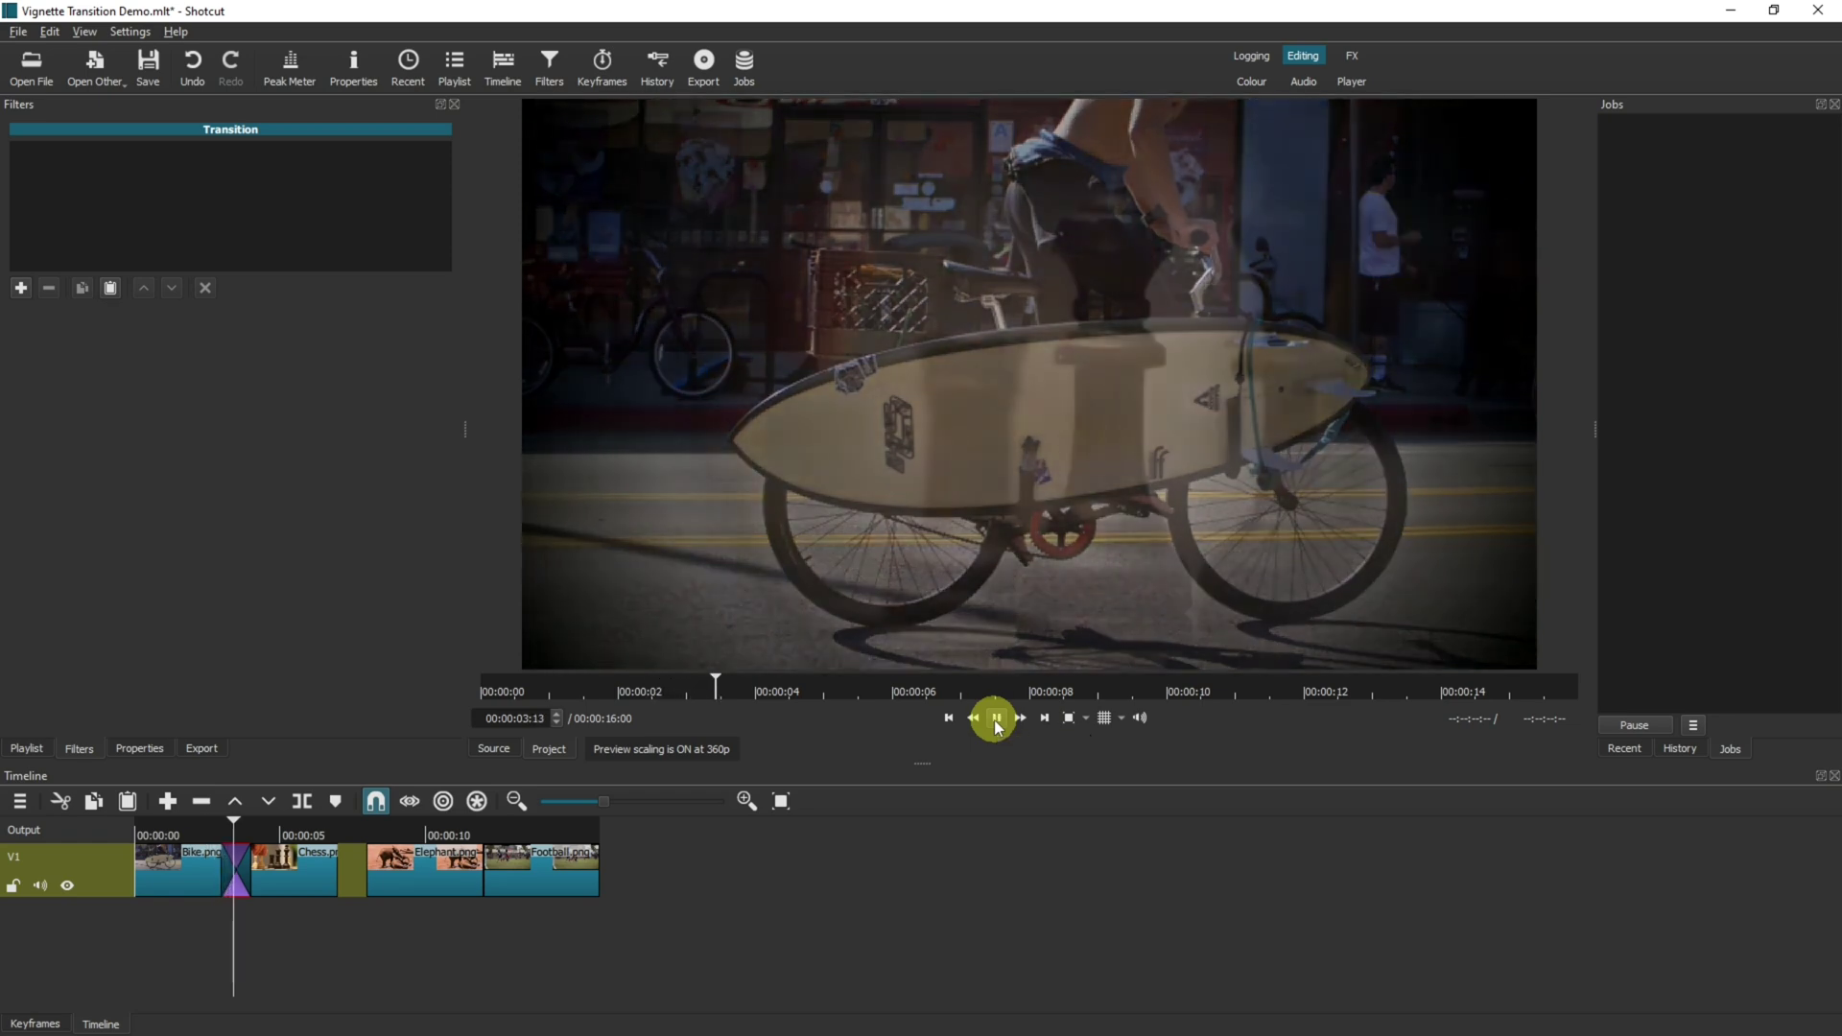
click(997, 719)
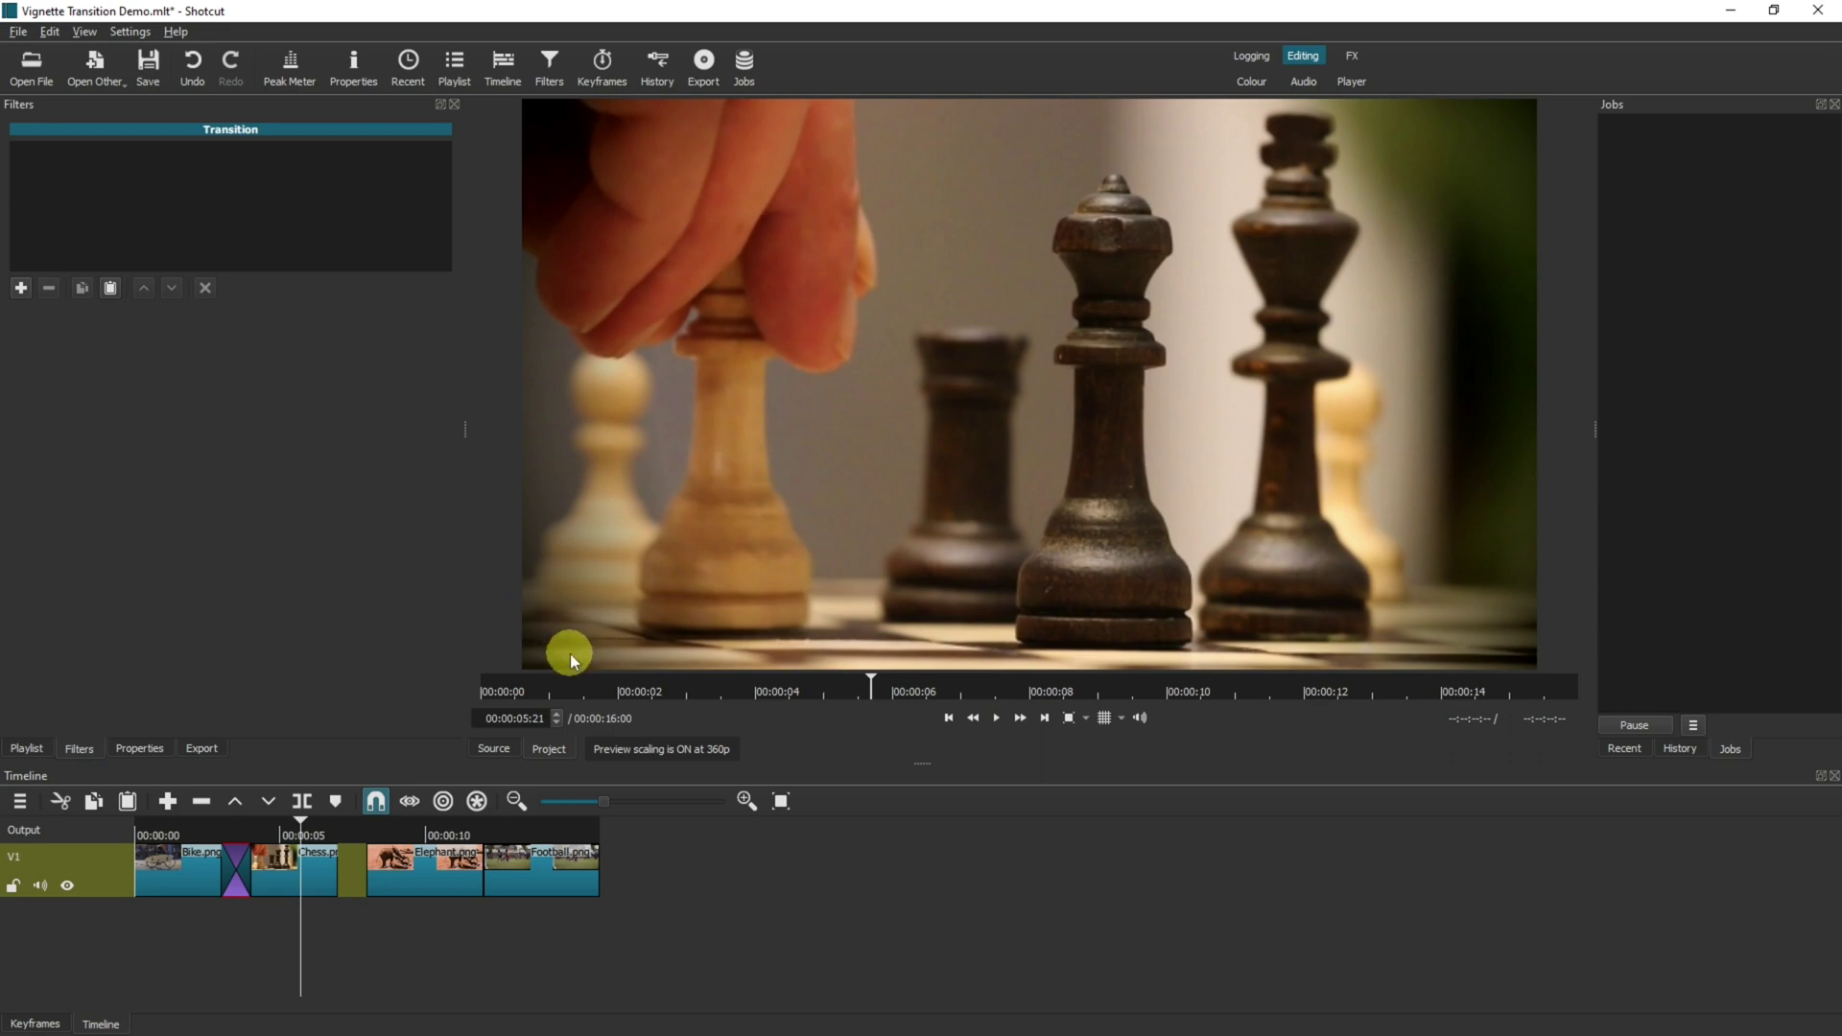
Remove the gap after Chess and slide Elephant.png over Chess's end as a transition
right_click(348, 862)
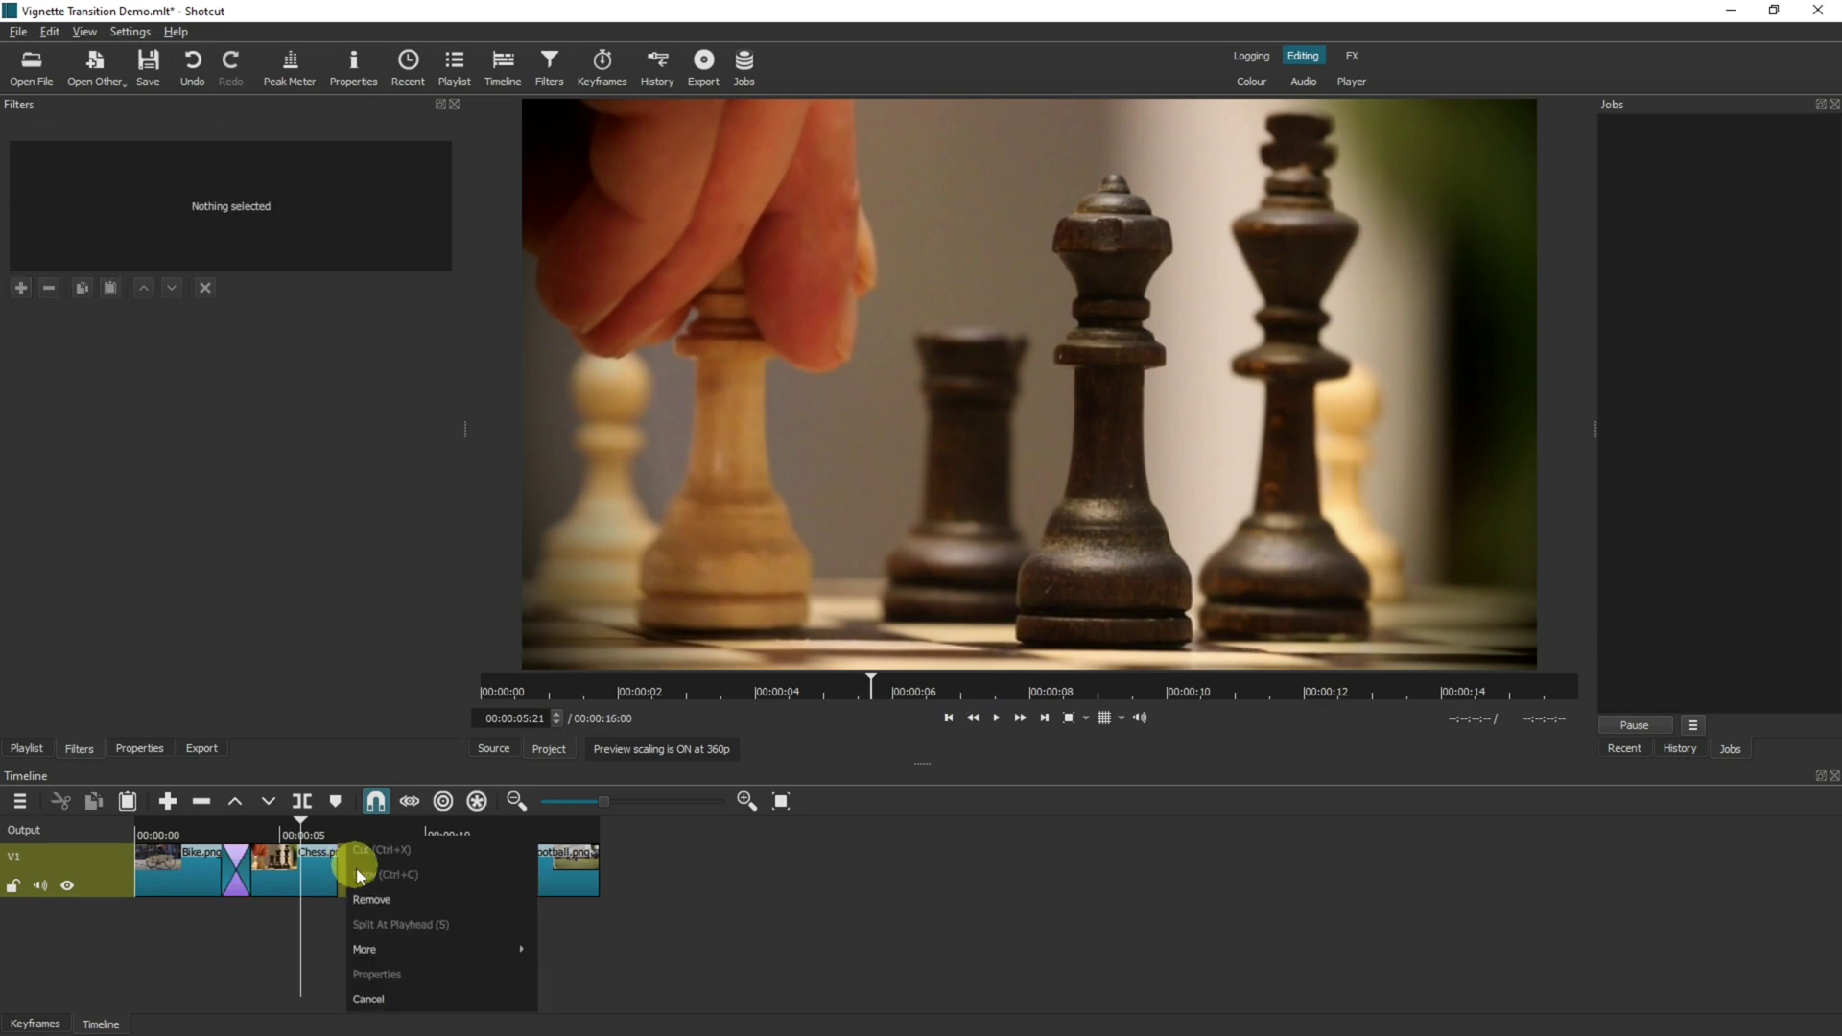
click(365, 902)
drag(379, 872, 436, 877)
Remove the gap after Elephant and play through the new transitions into Football
right_click(417, 874)
click(451, 899)
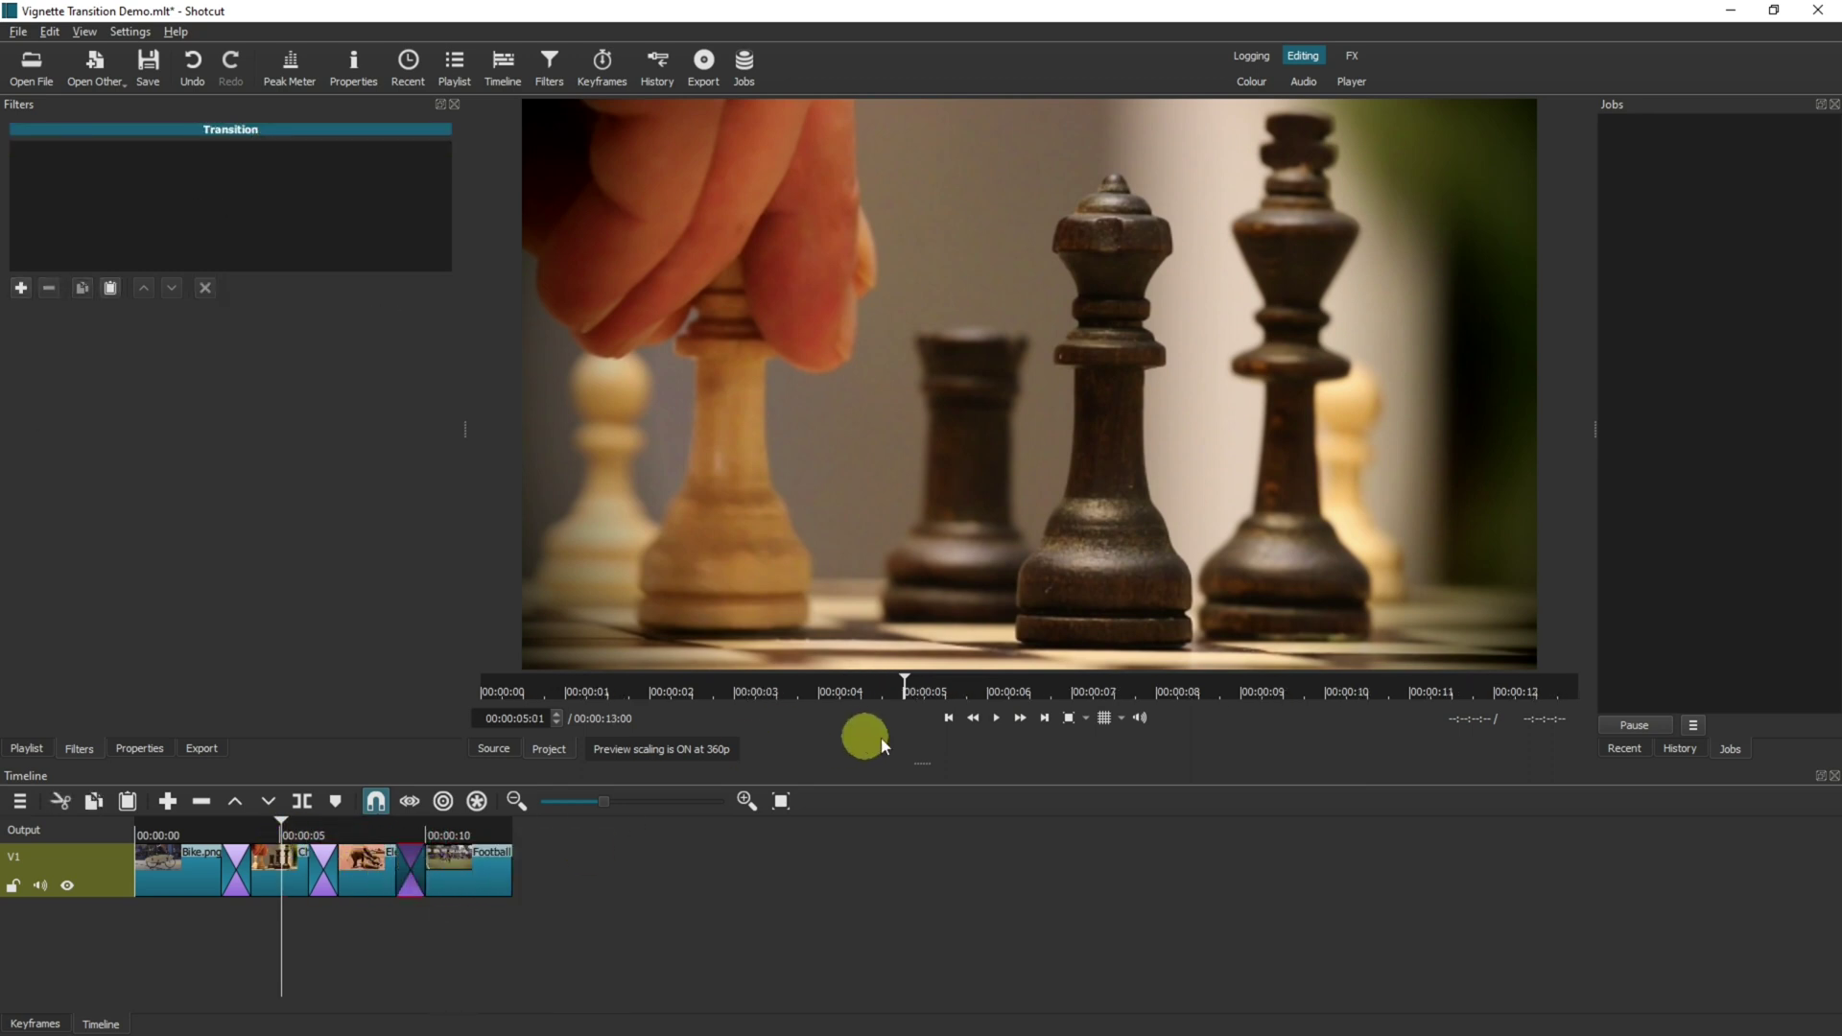
click(1005, 718)
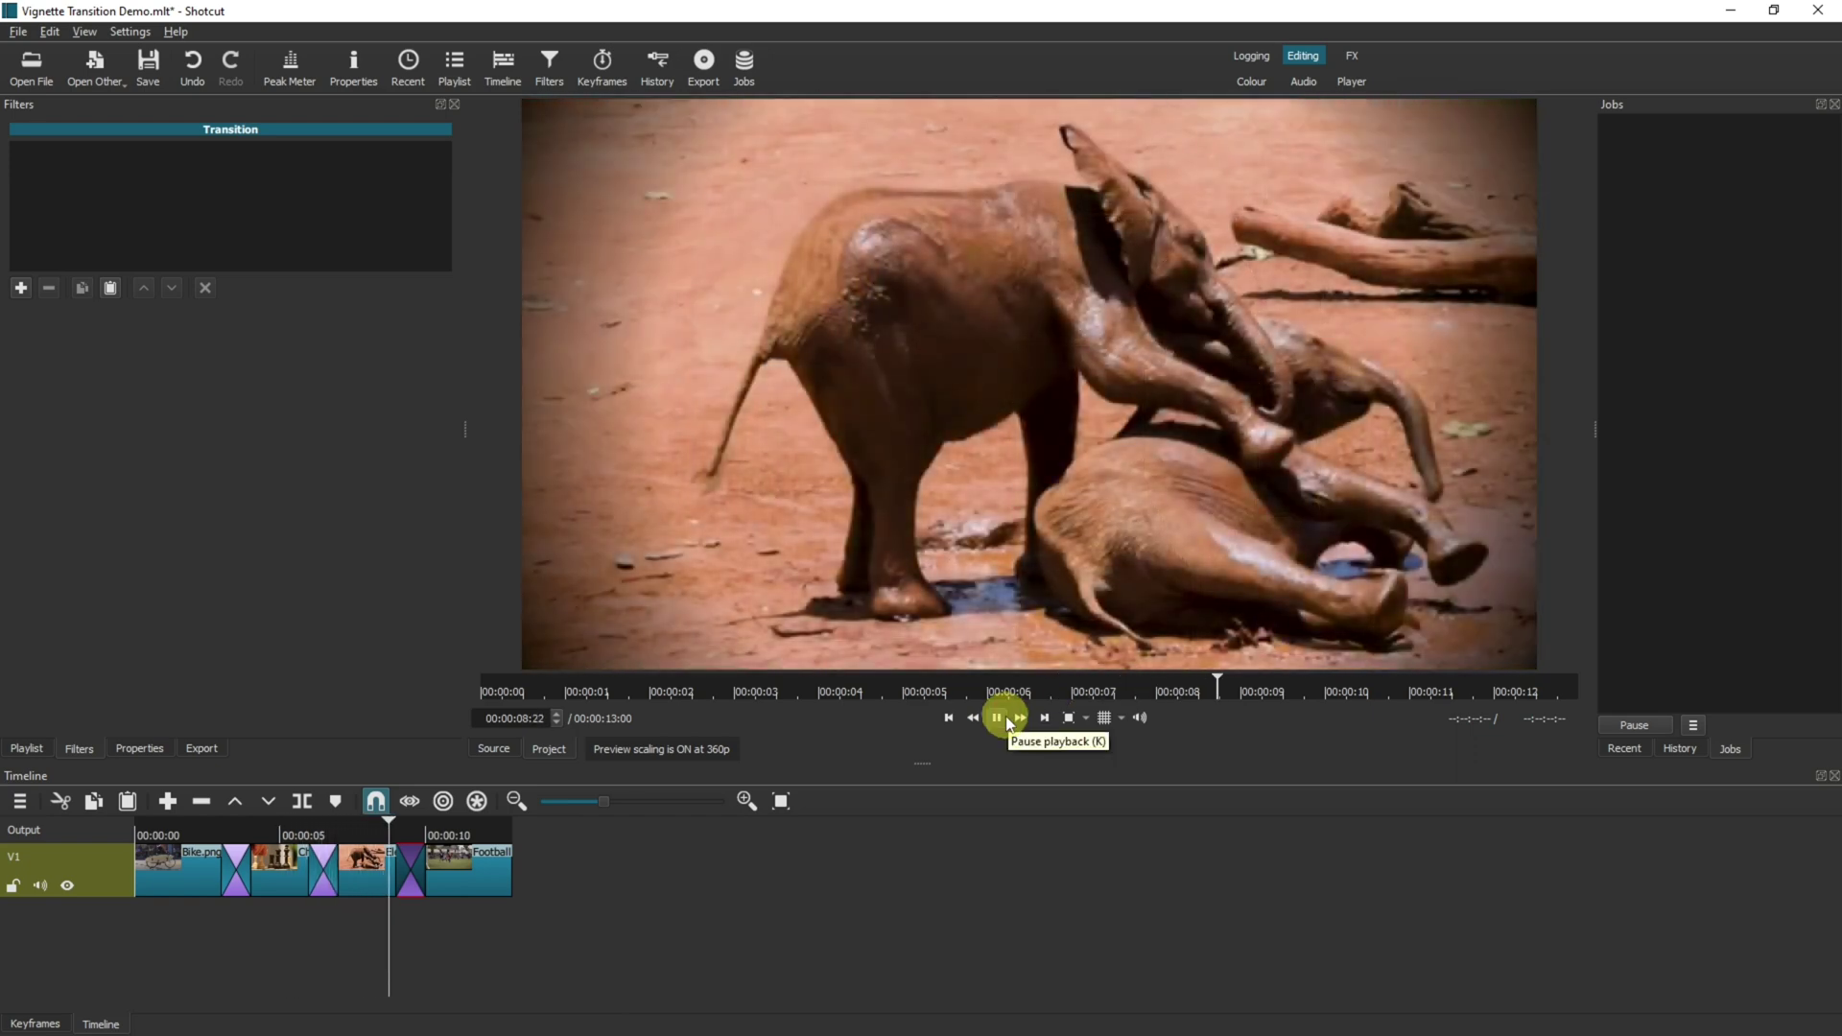
click(998, 718)
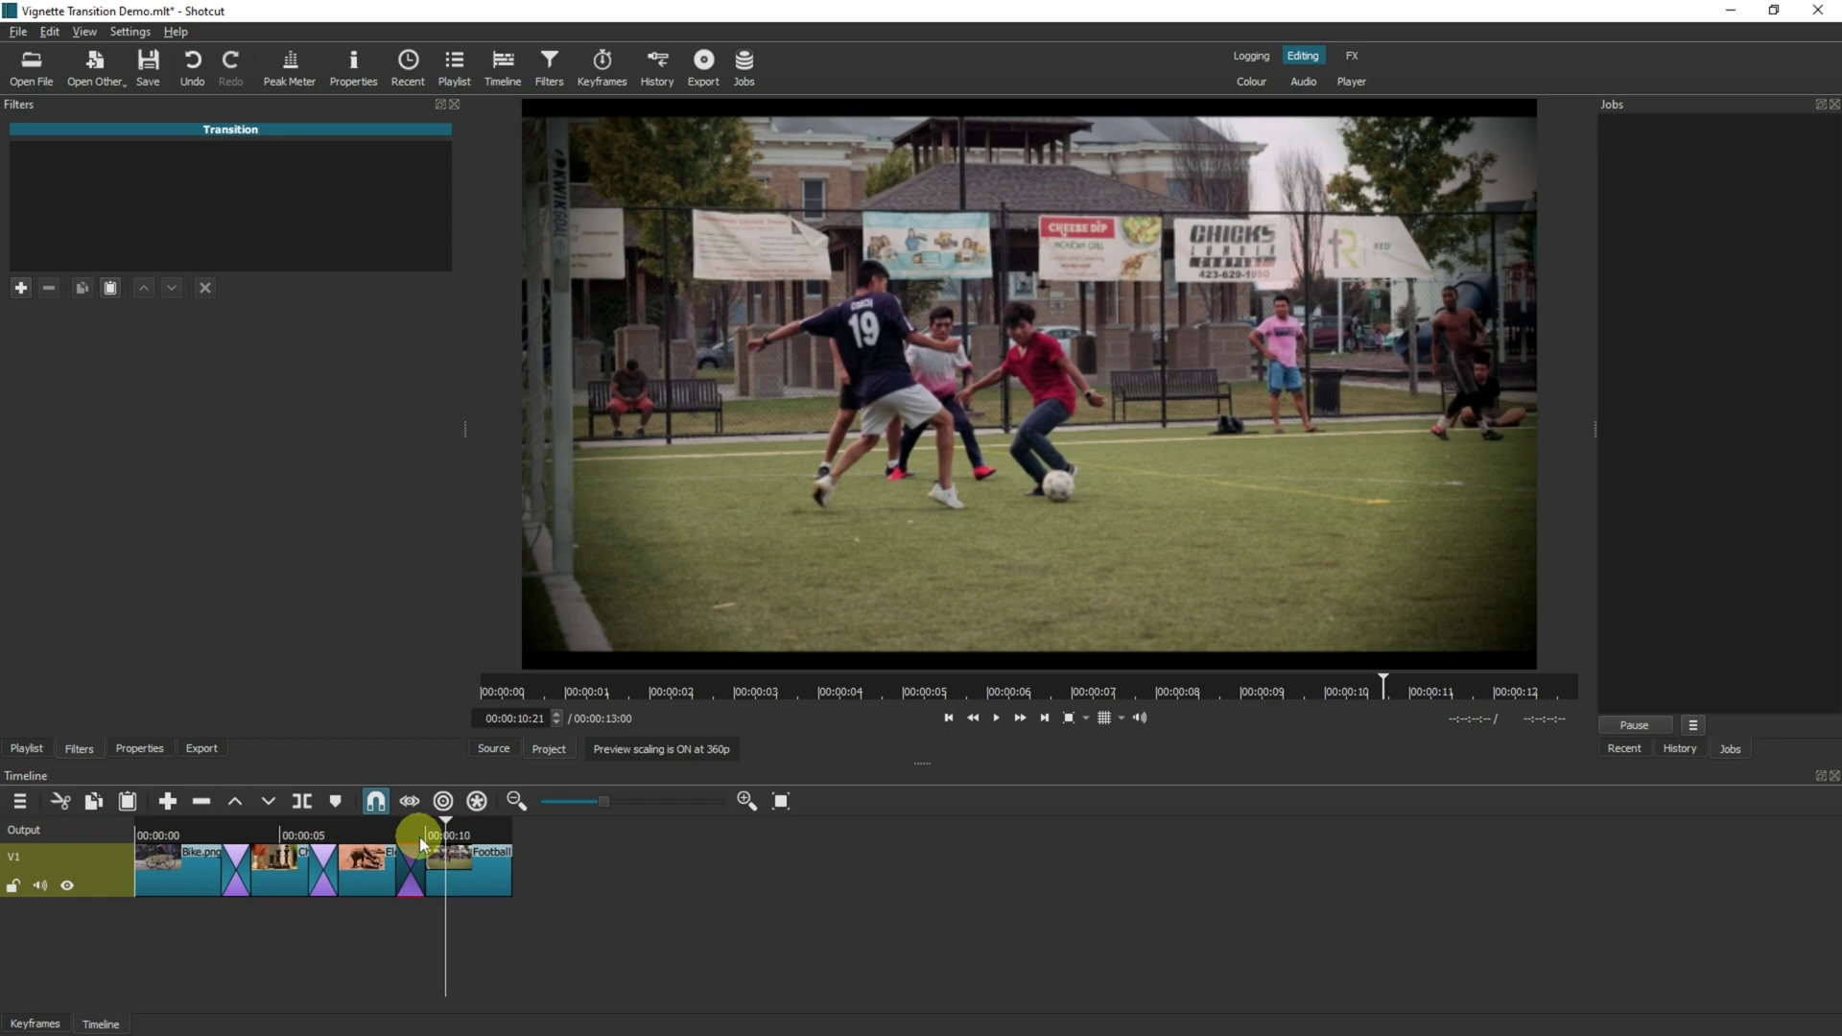
Undo the Elephant-to-Football transition, re-overlap Football.png onto Elephant.png and play it through
key(ctrl+z)
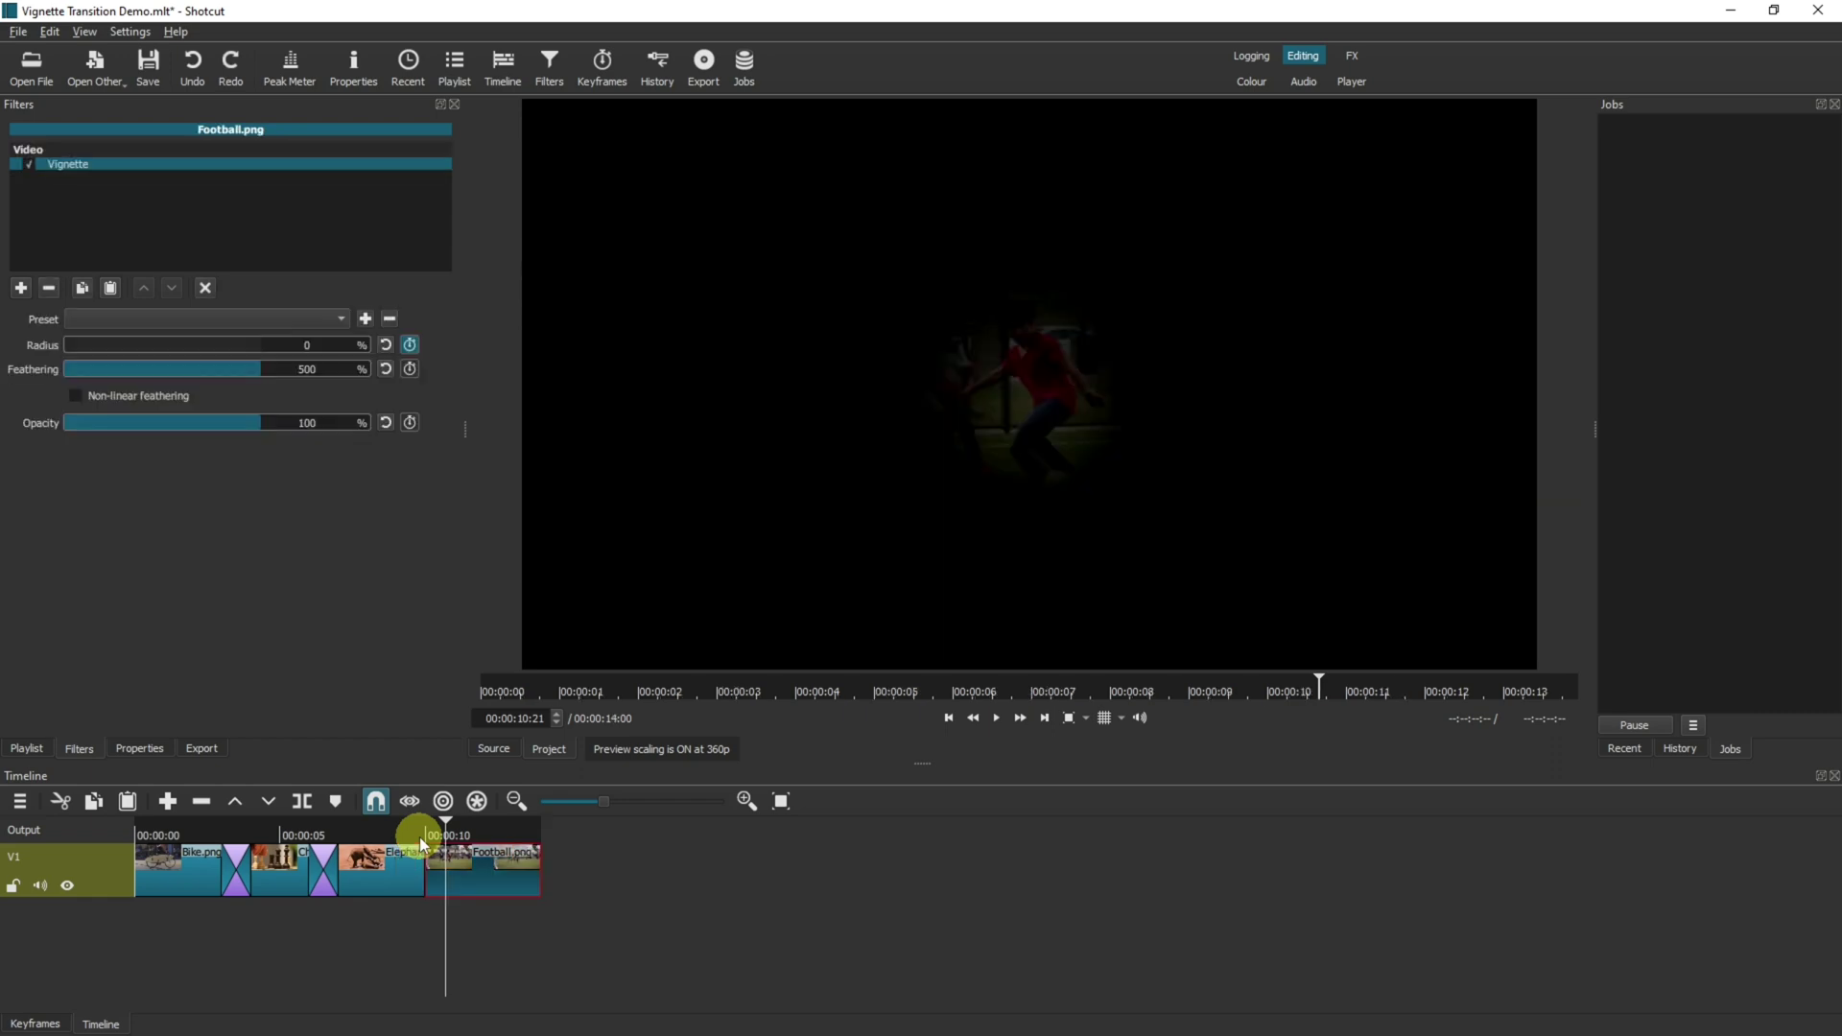
click(502, 871)
drag(515, 867, 445, 875)
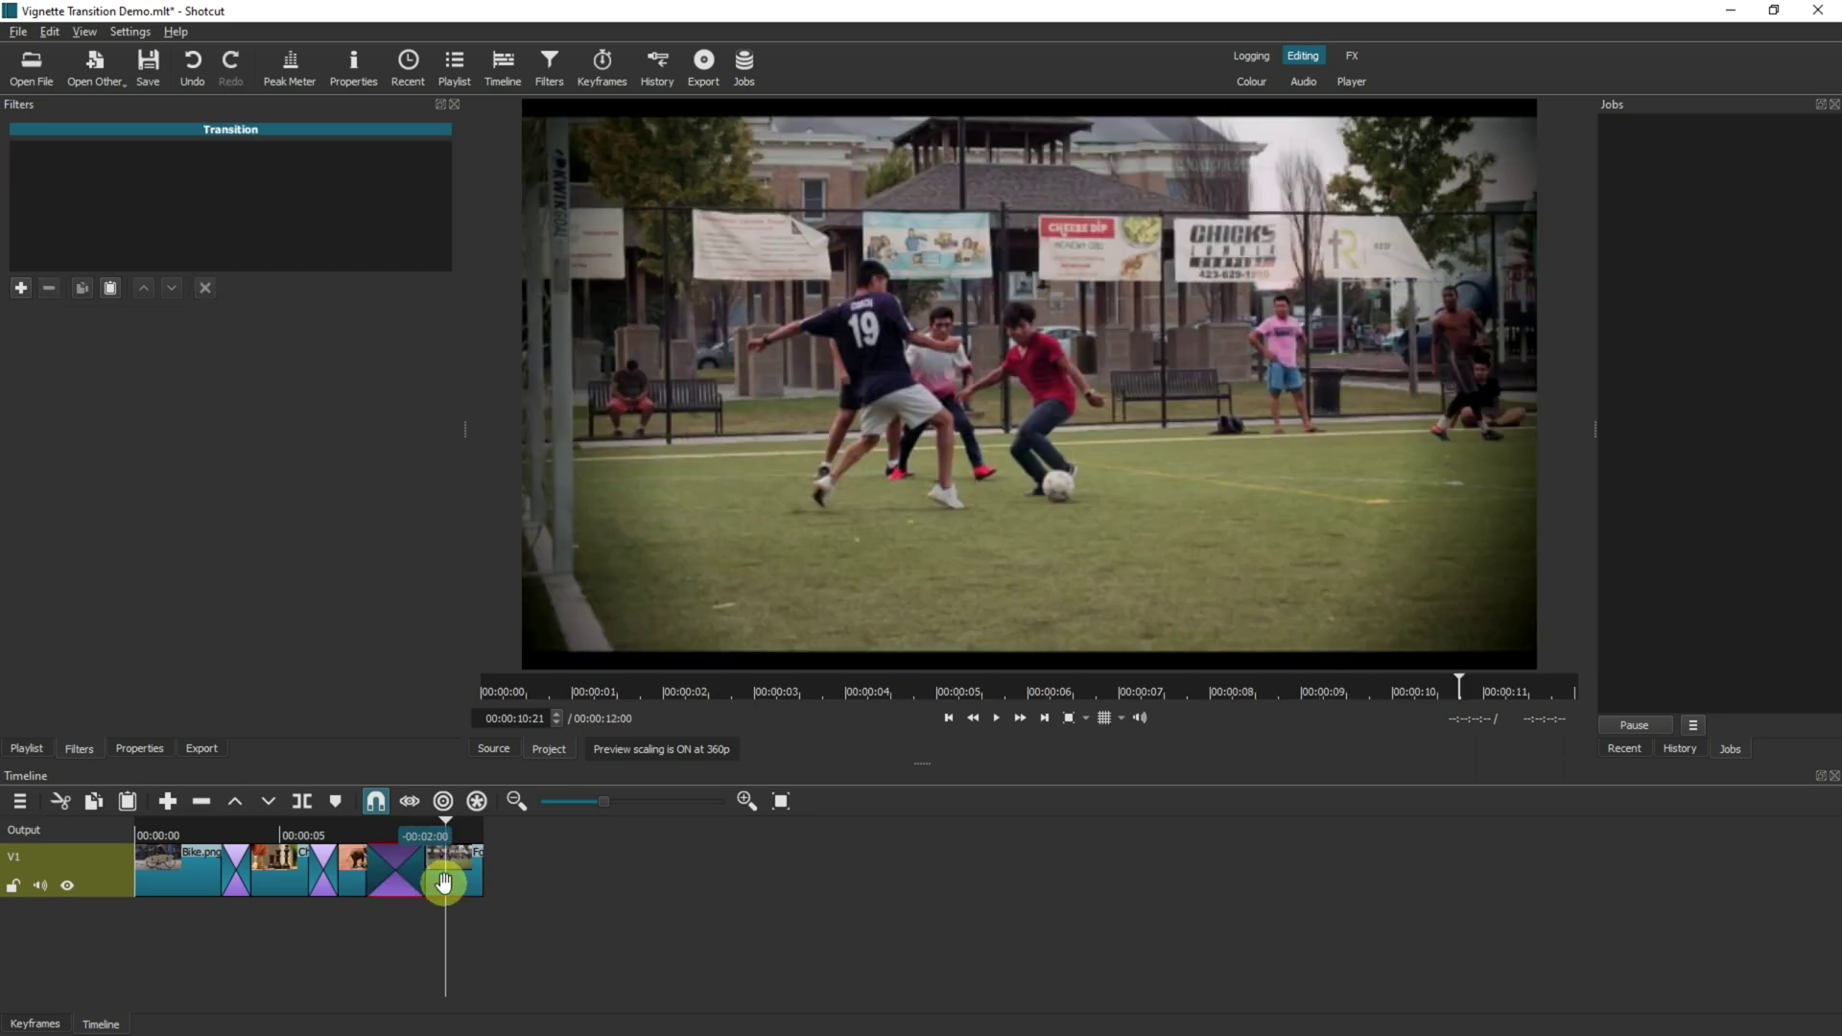
click(354, 833)
click(995, 718)
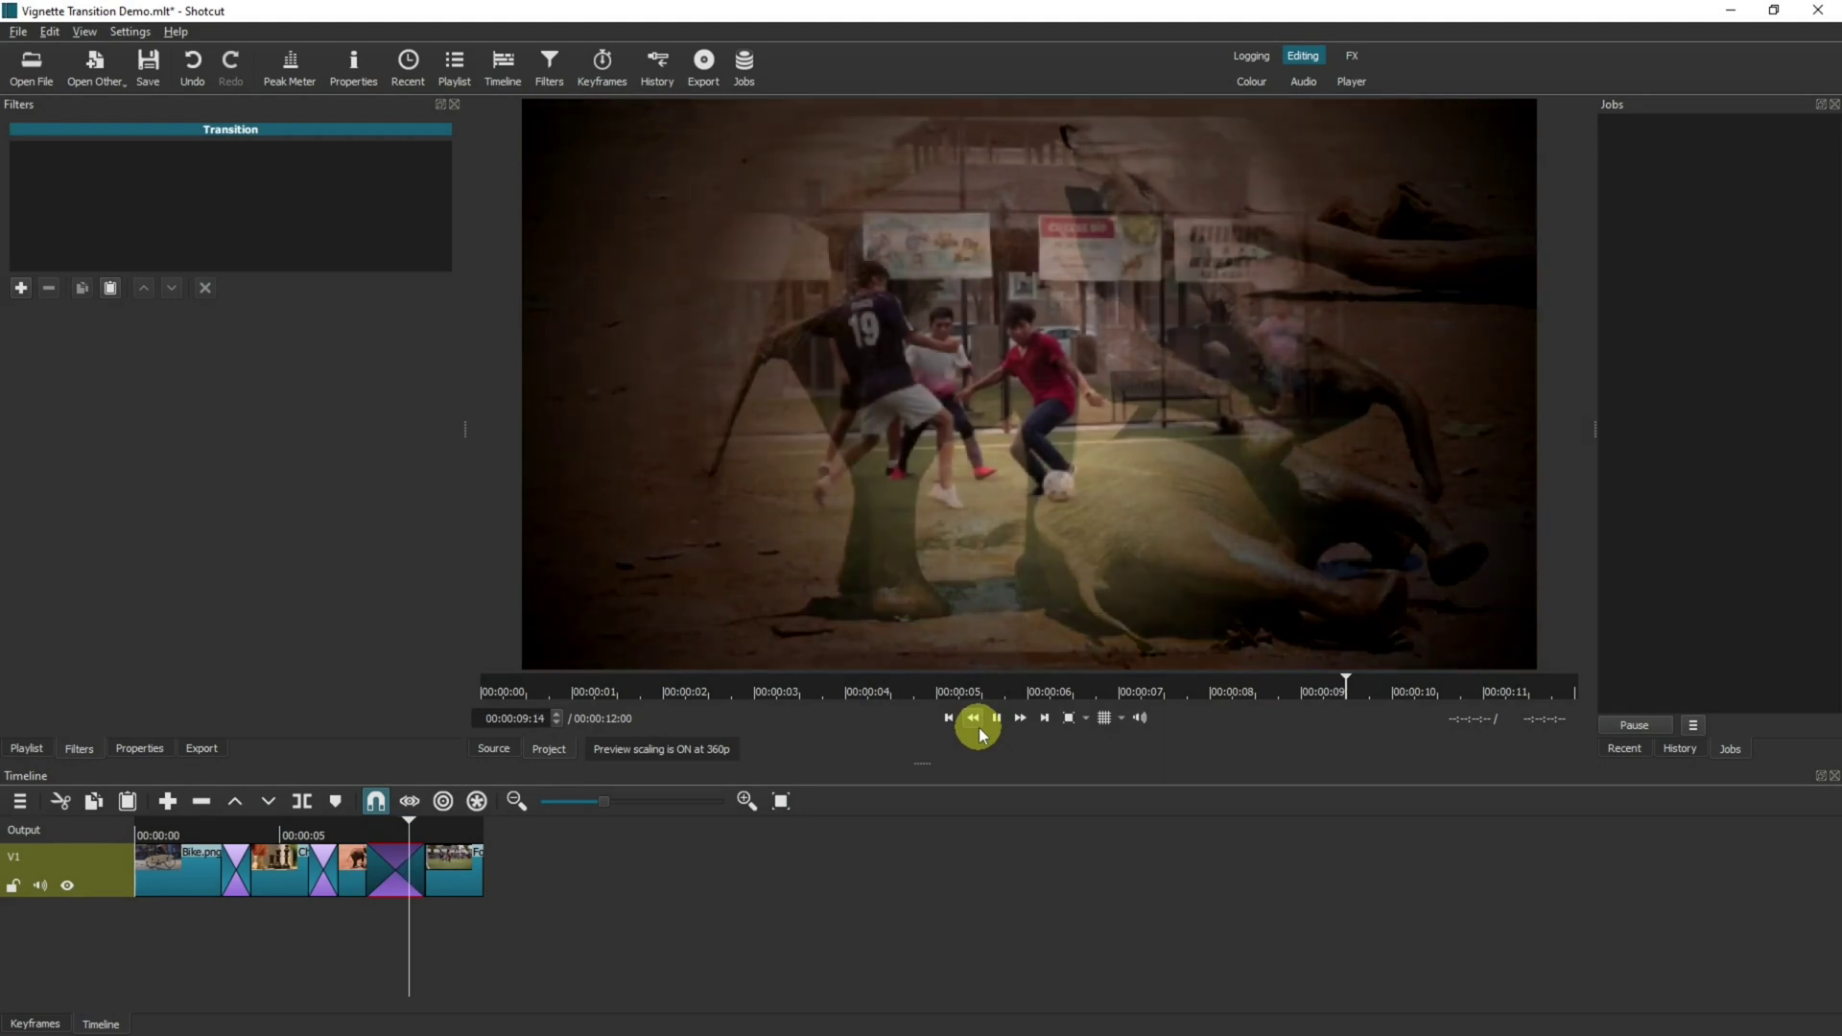
click(1002, 723)
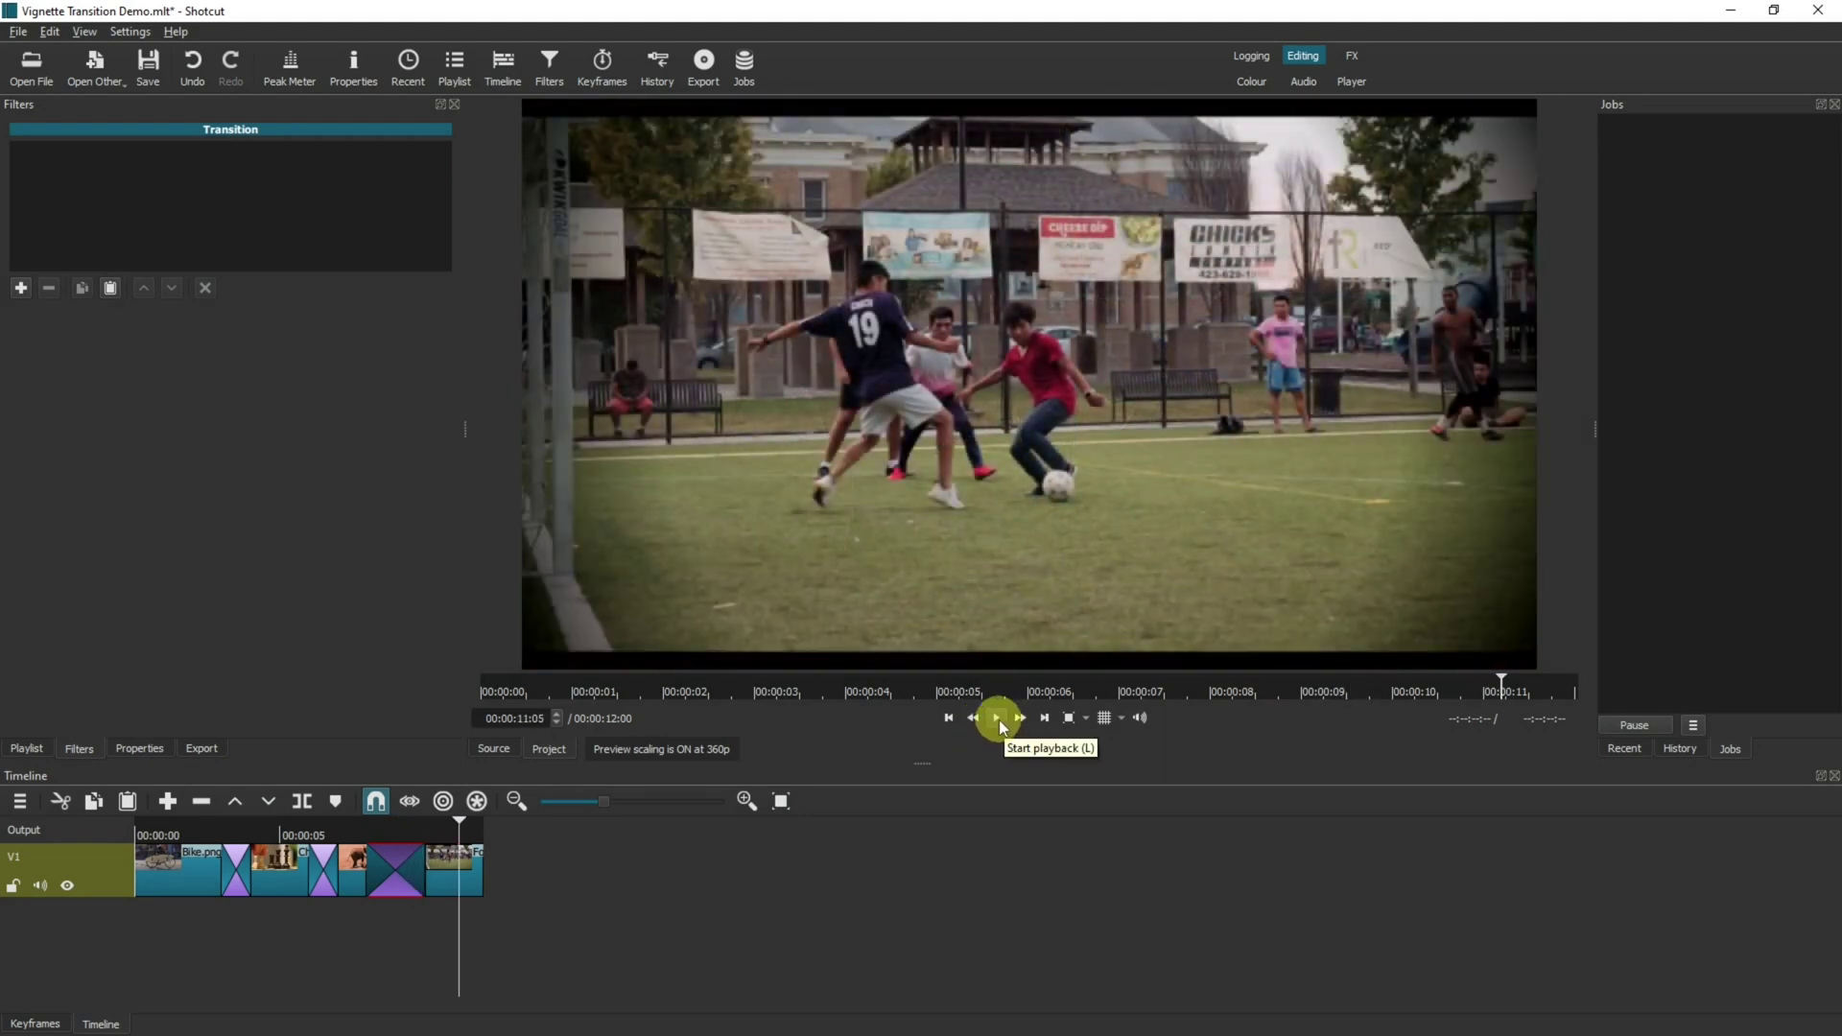
Undo again, overlap Football only slightly onto Elephant's end, and preview the shorter transition
key(ctrl+z)
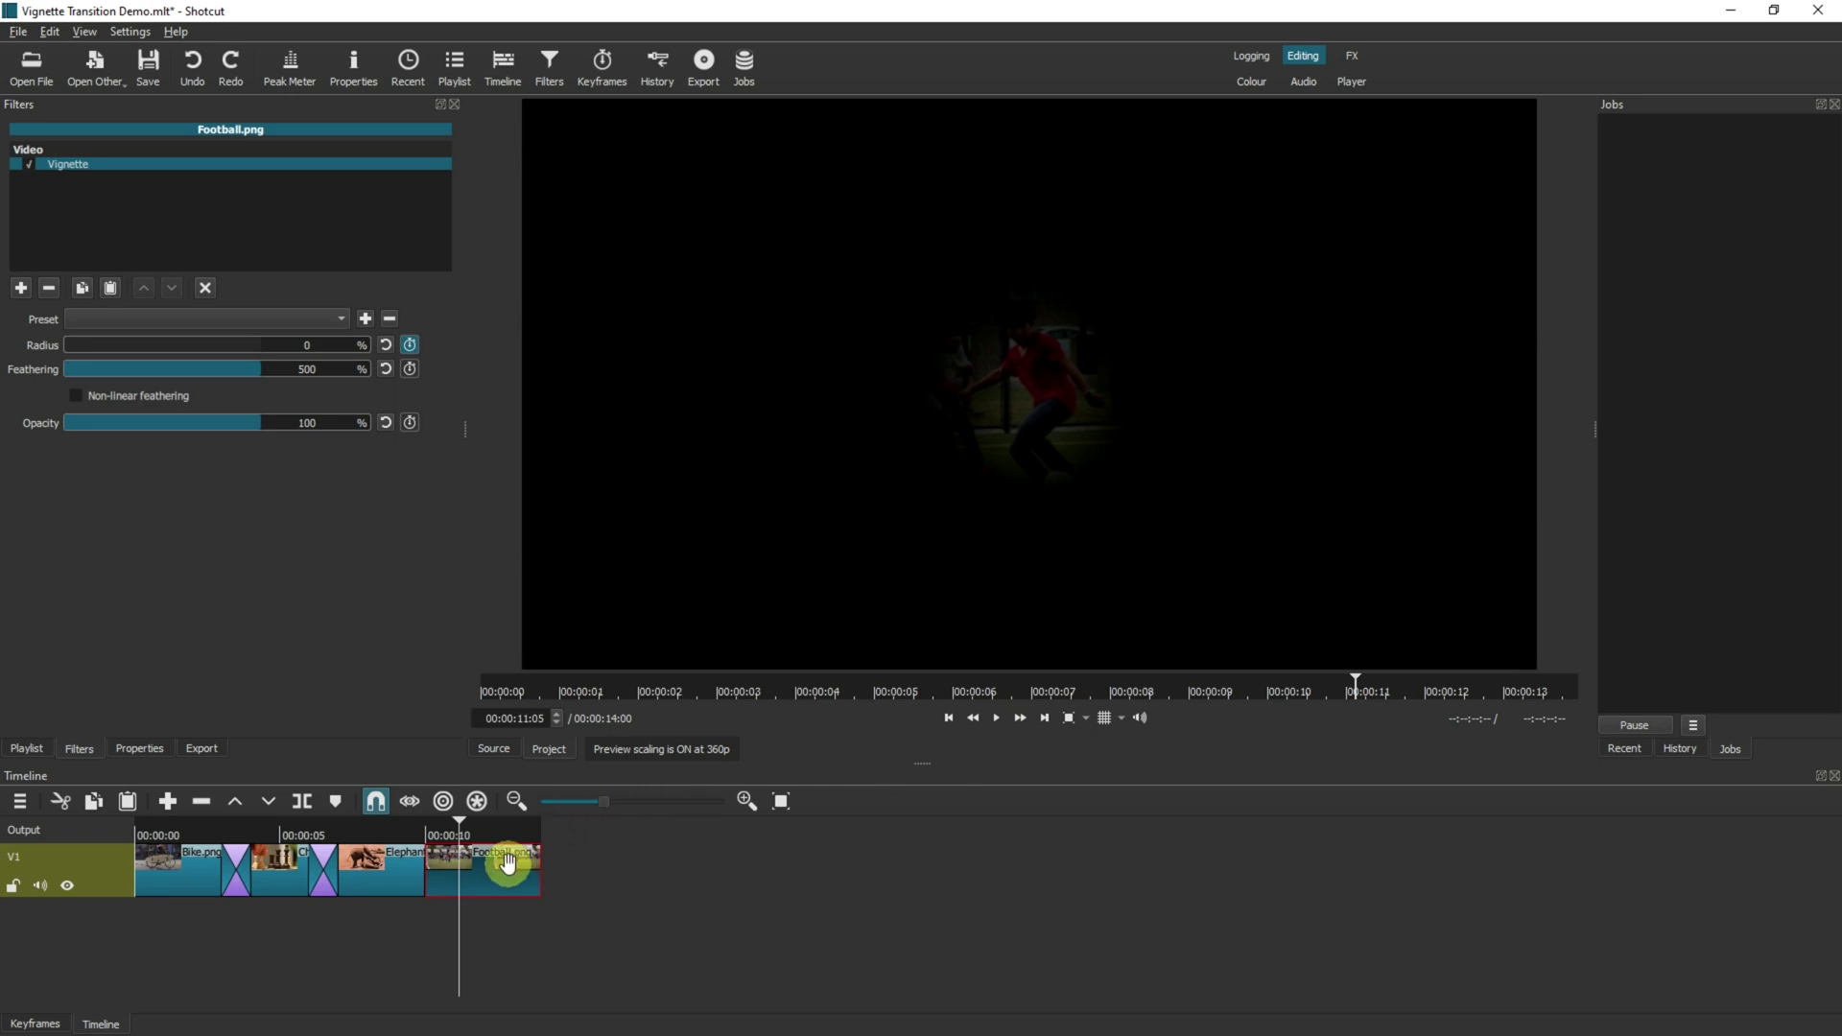
drag(503, 874, 480, 872)
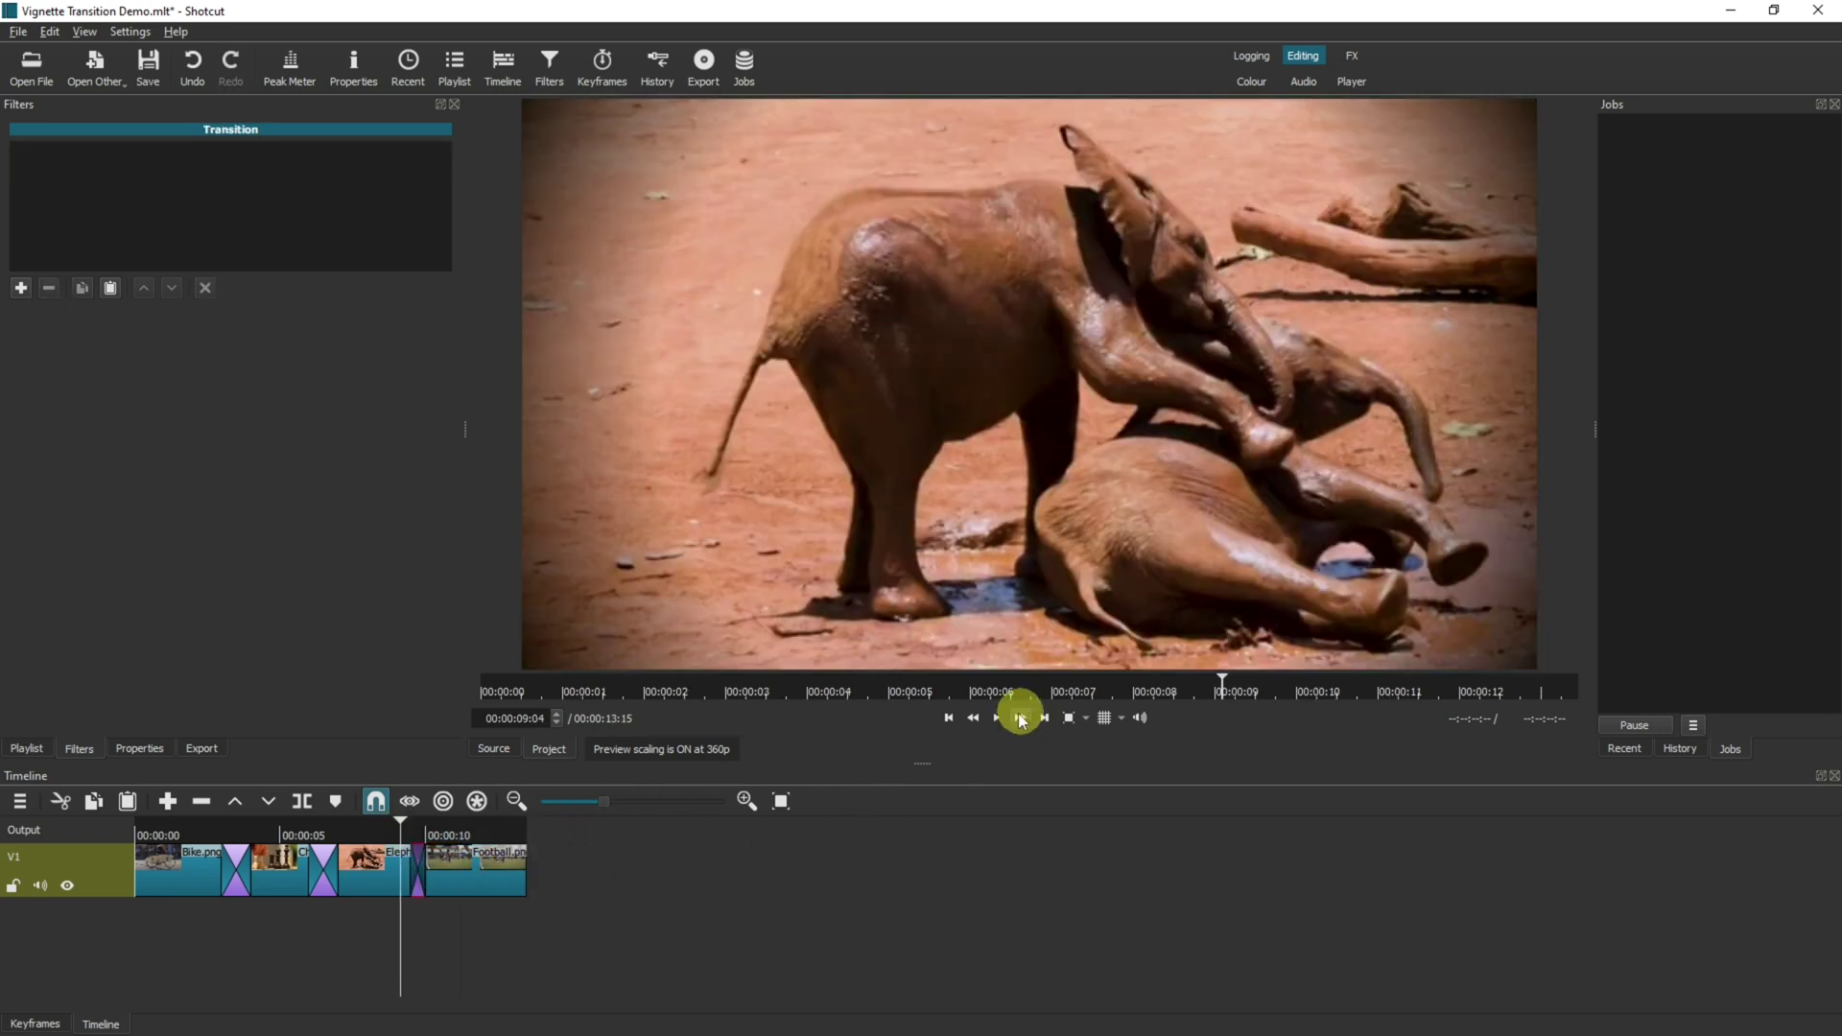
click(1000, 715)
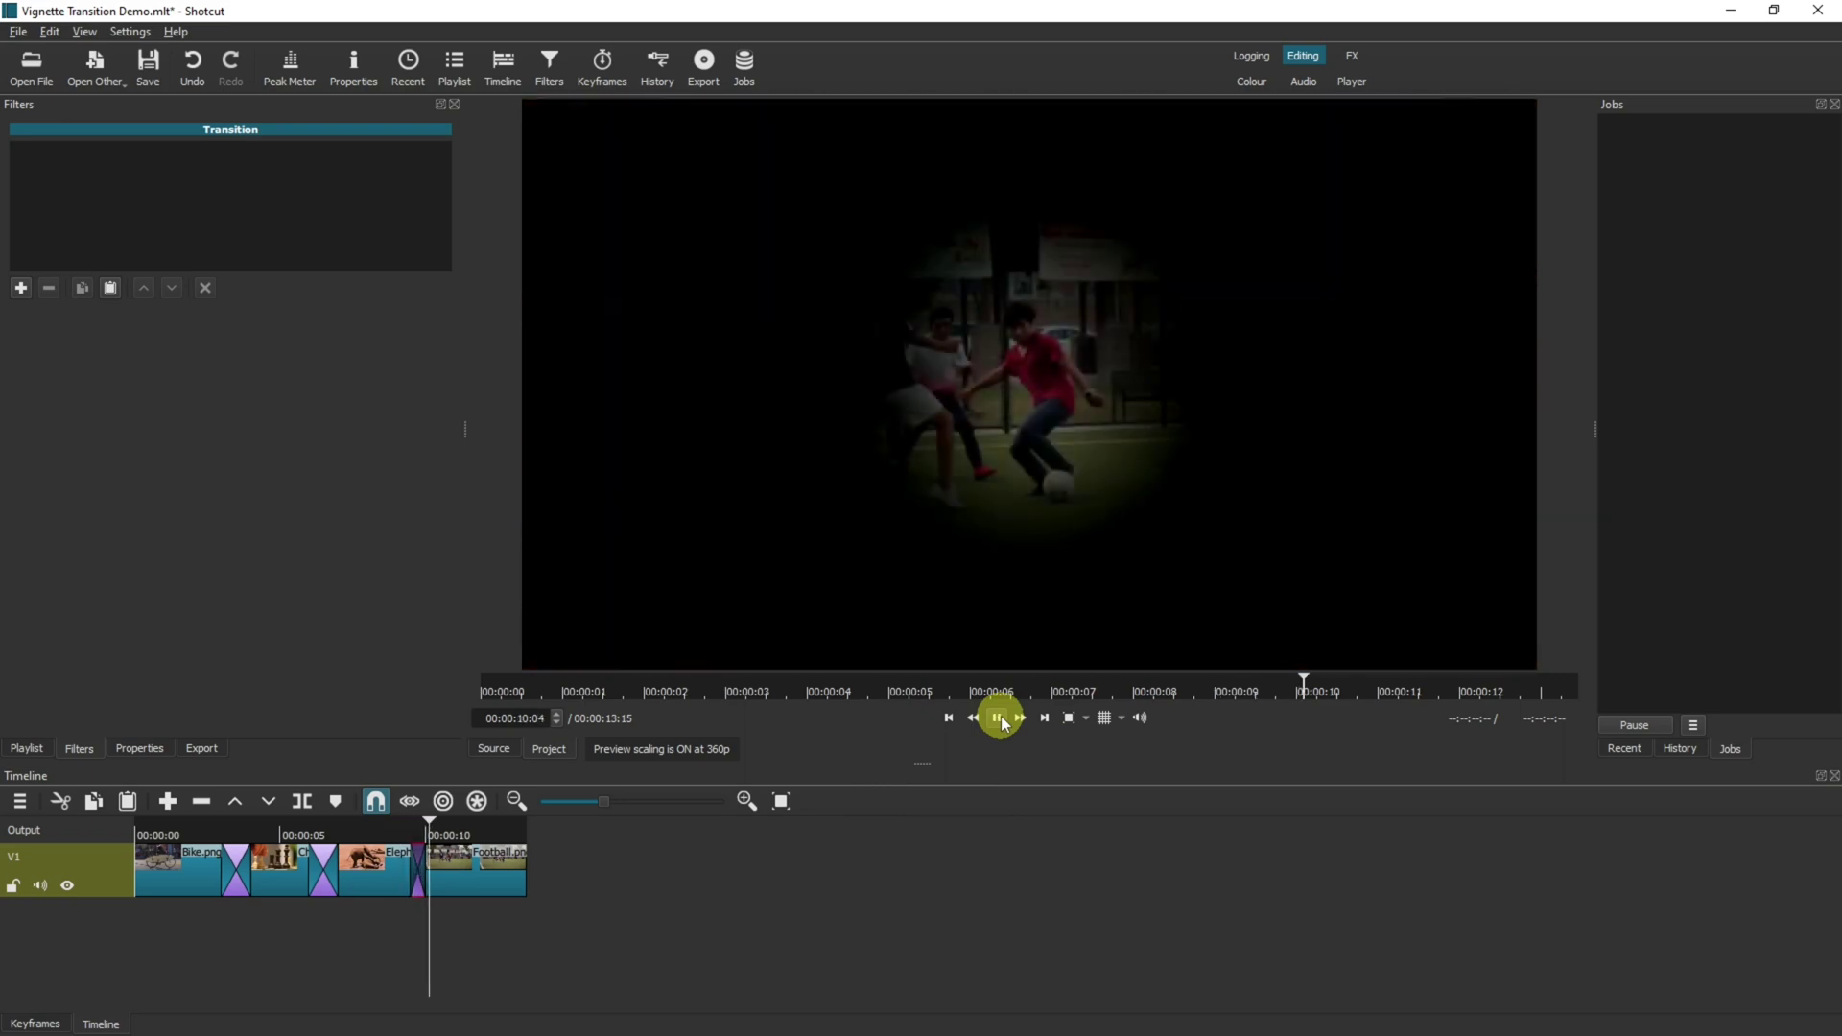
click(1000, 716)
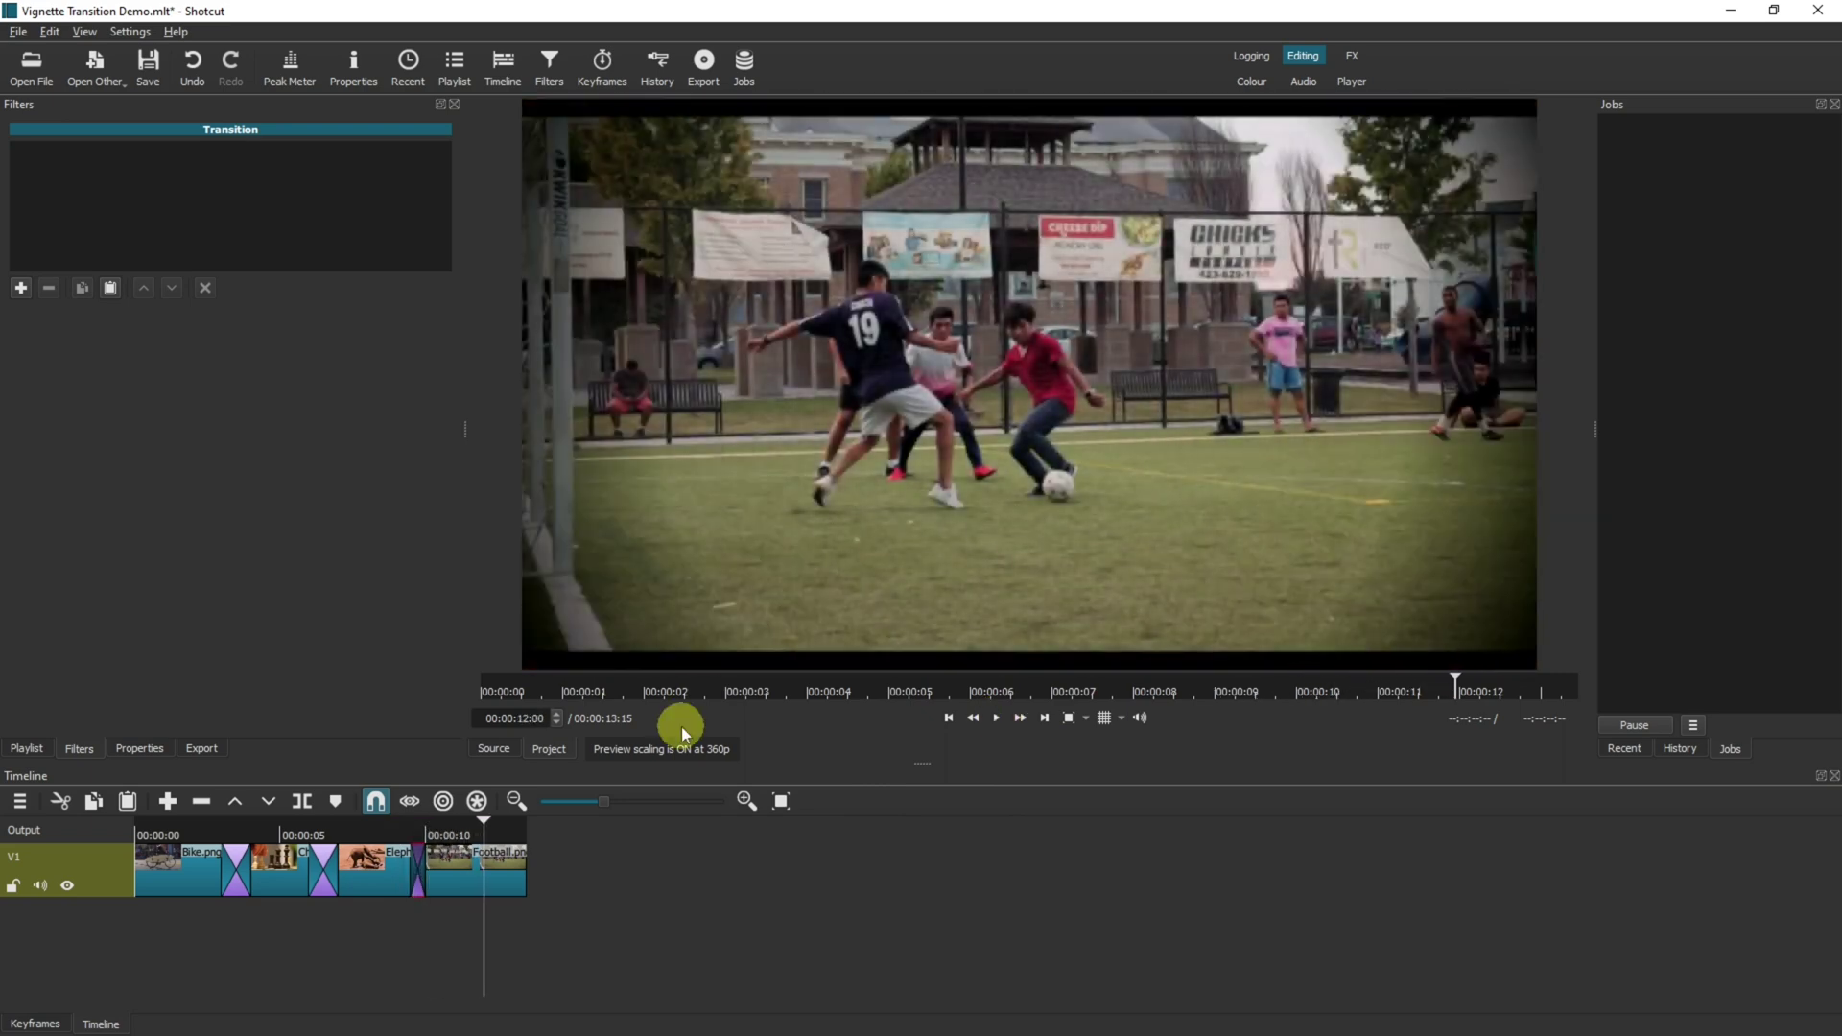